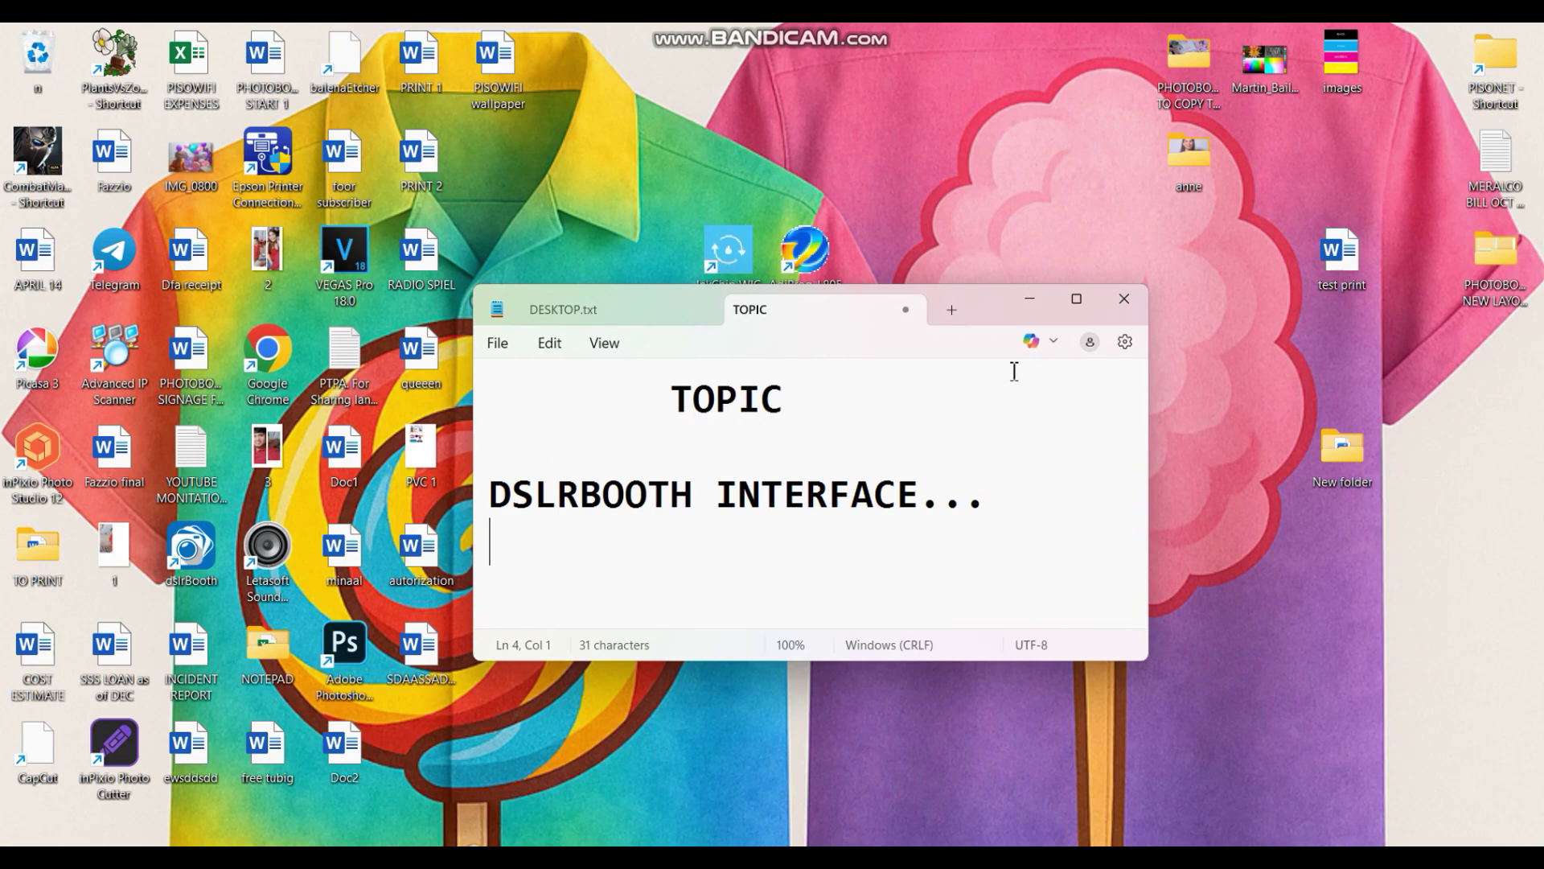
- Minimize the topic note and launch dslrBooth to show the saved events
left_click(1035, 302)
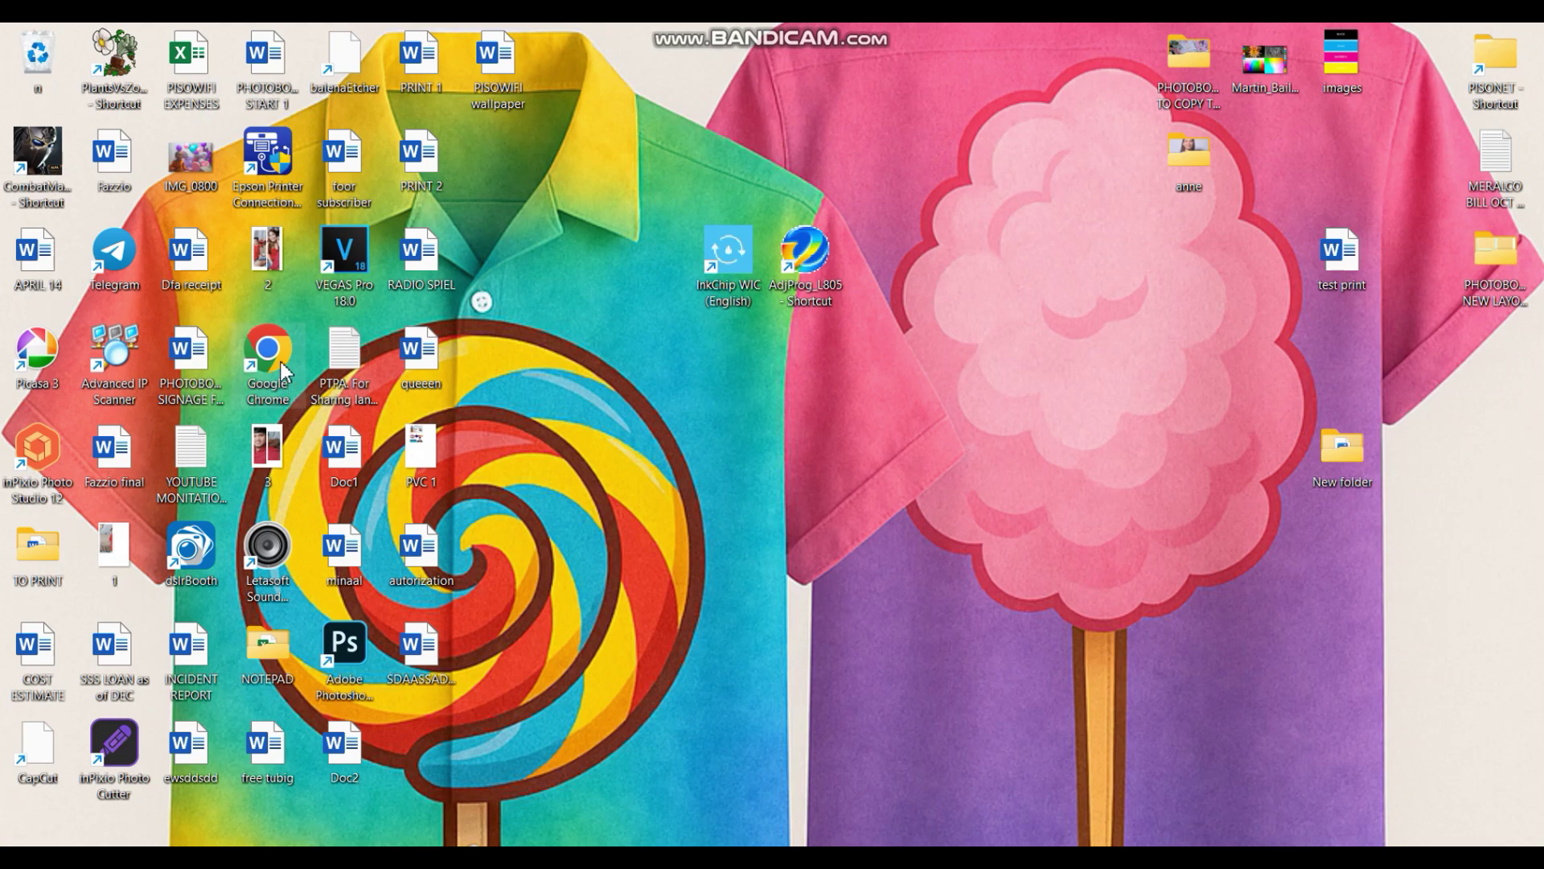
double_click(193, 547)
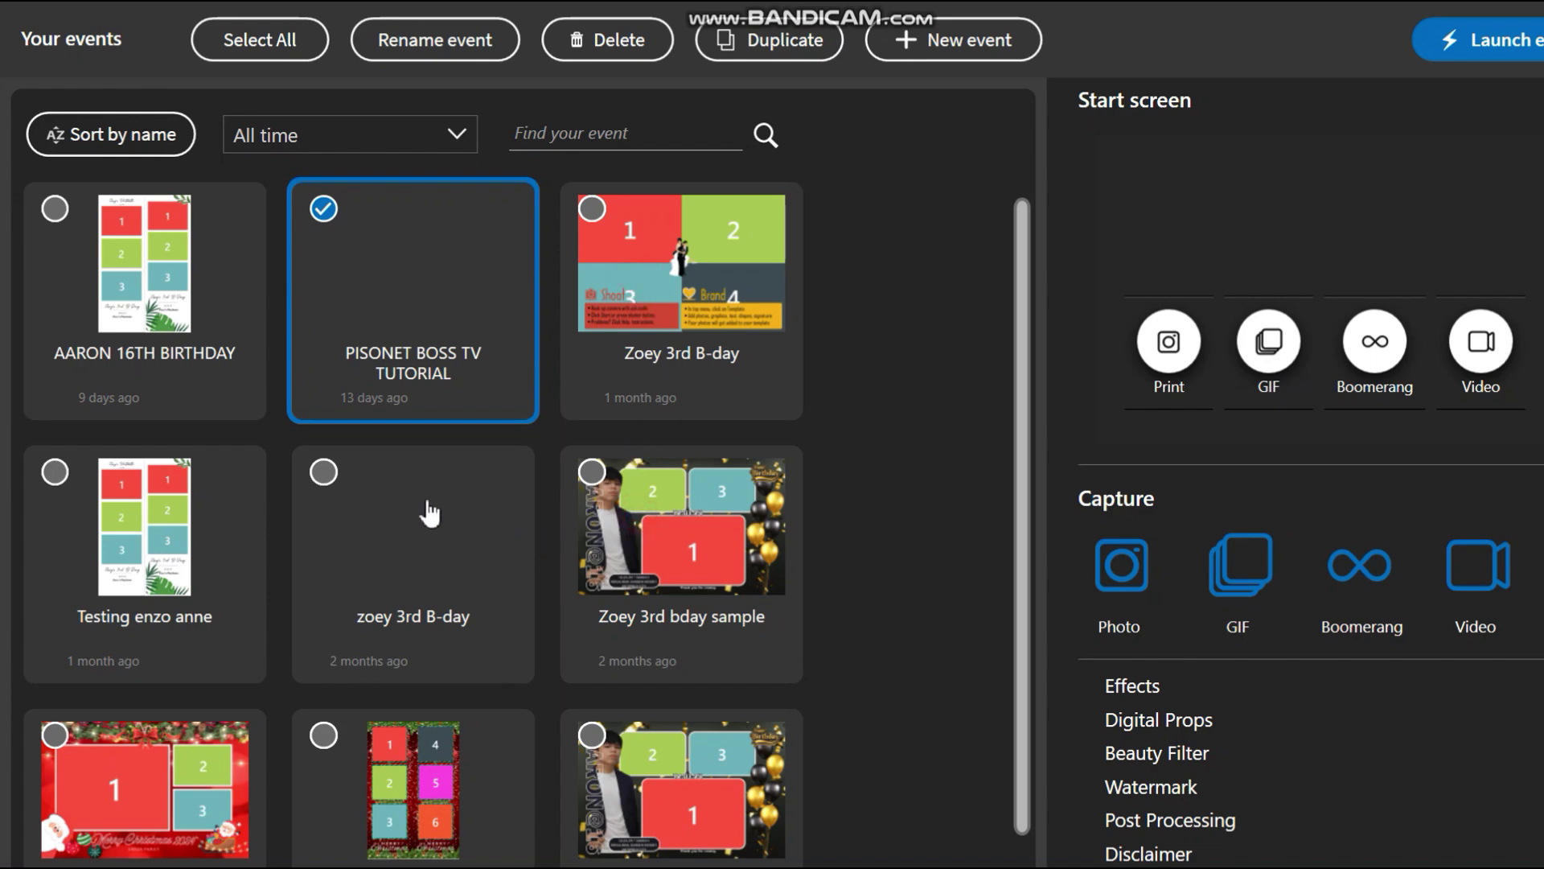
- Try selecting individual events and all saved events at once, clearing the selection each time
left_click(323, 472)
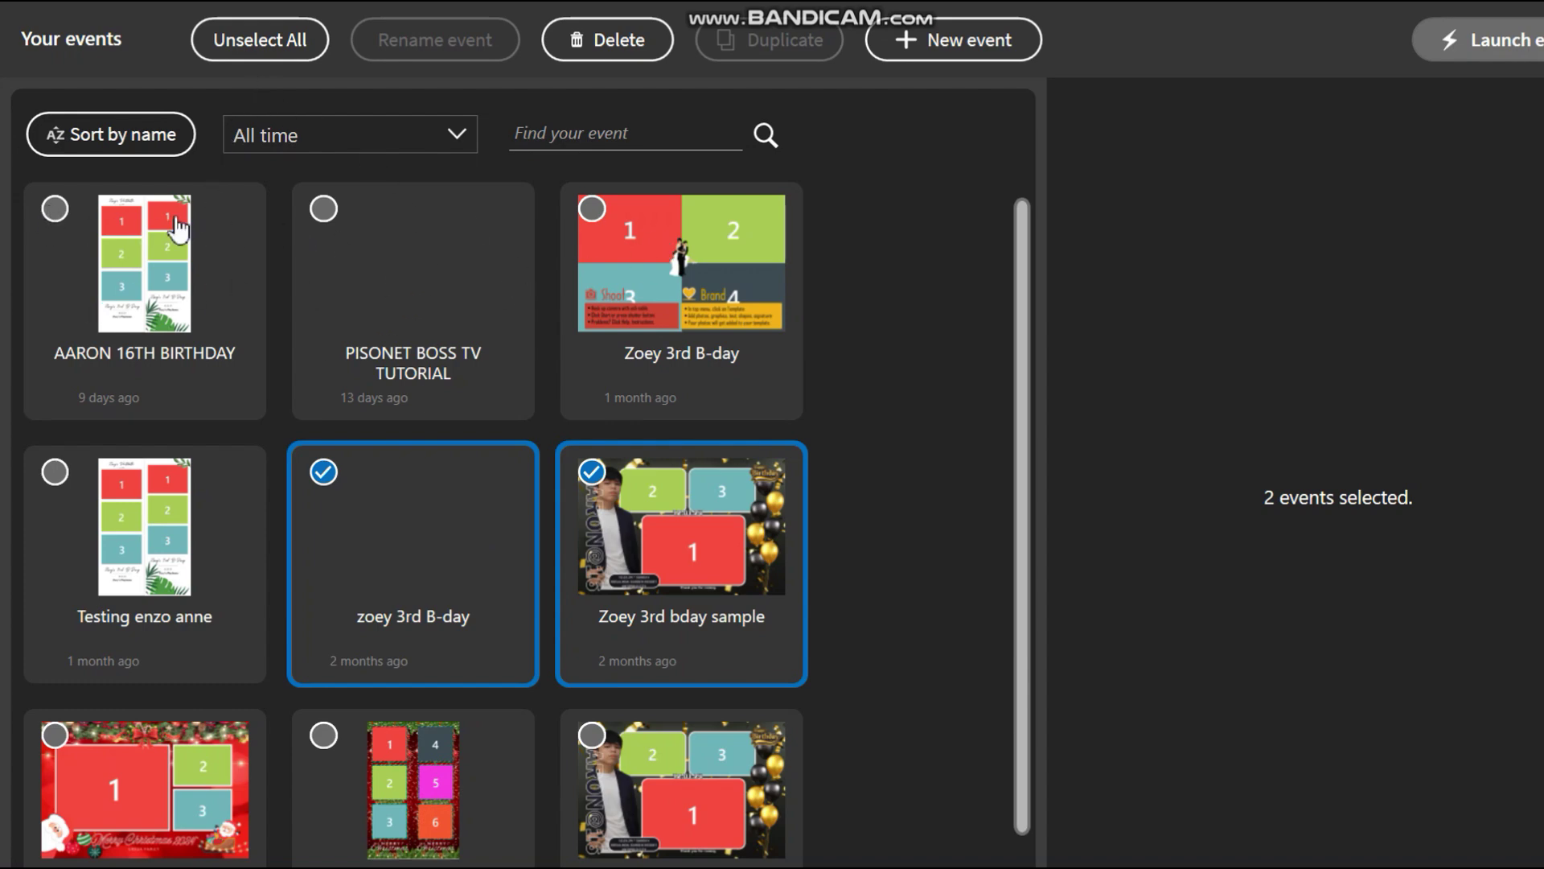
left_click(273, 51)
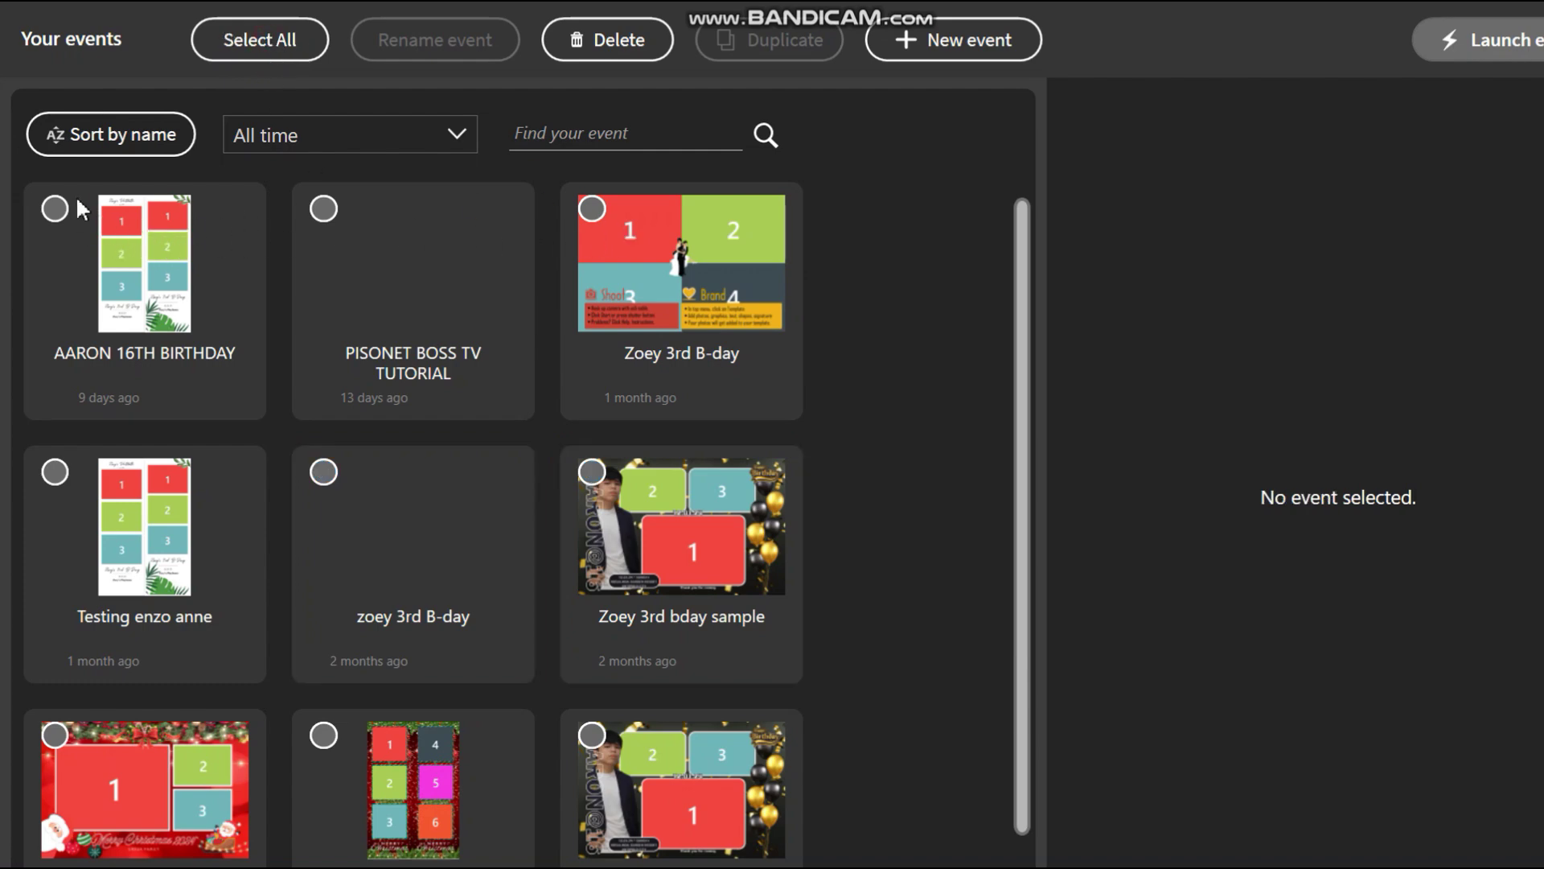
left_click(249, 49)
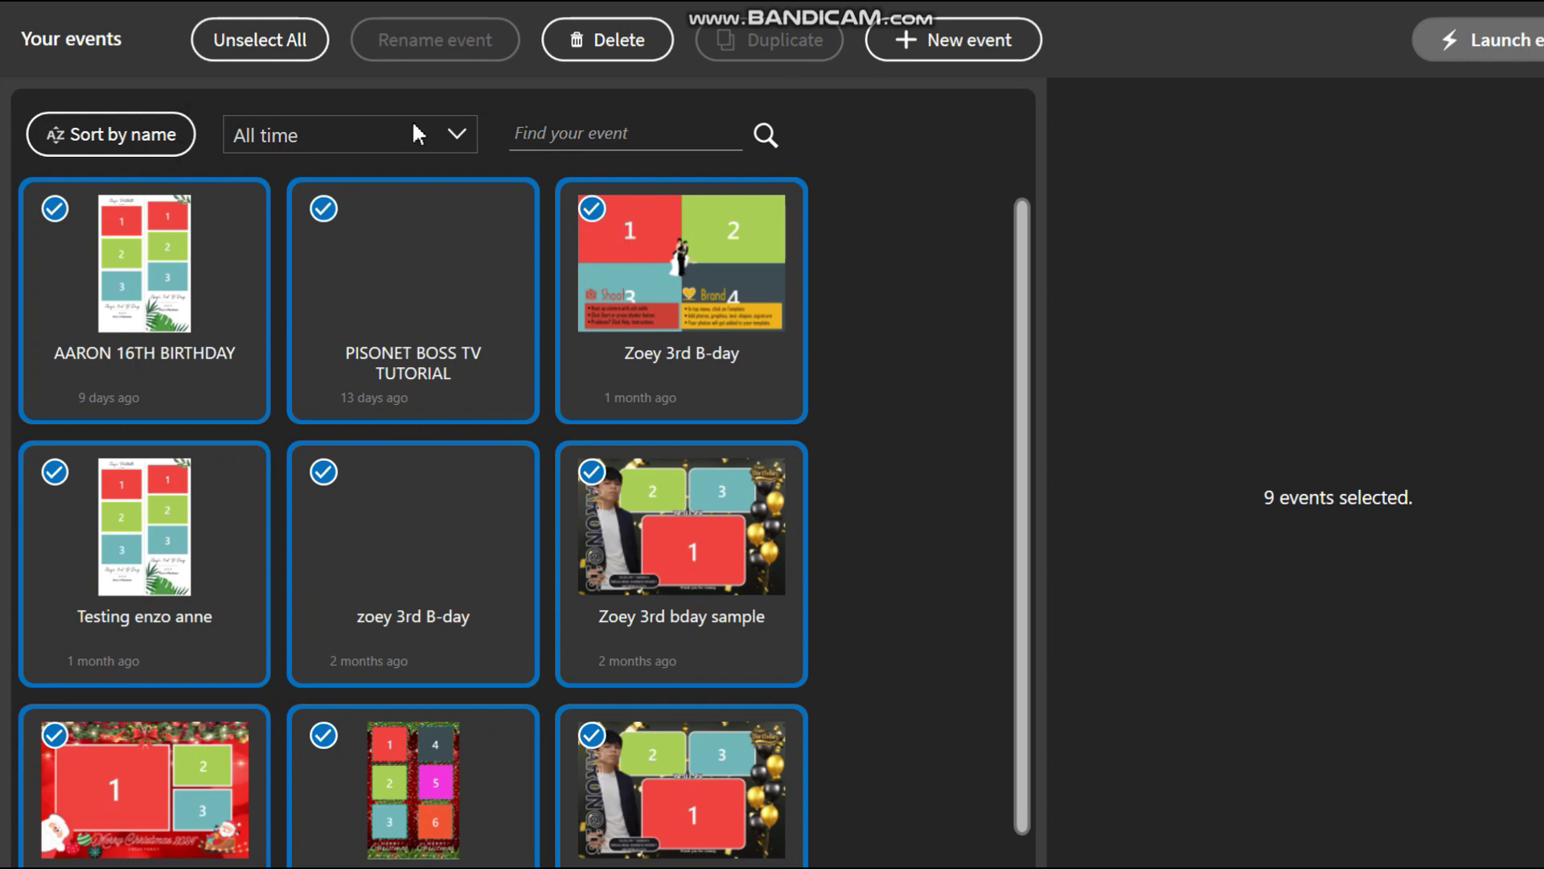
left_click(280, 46)
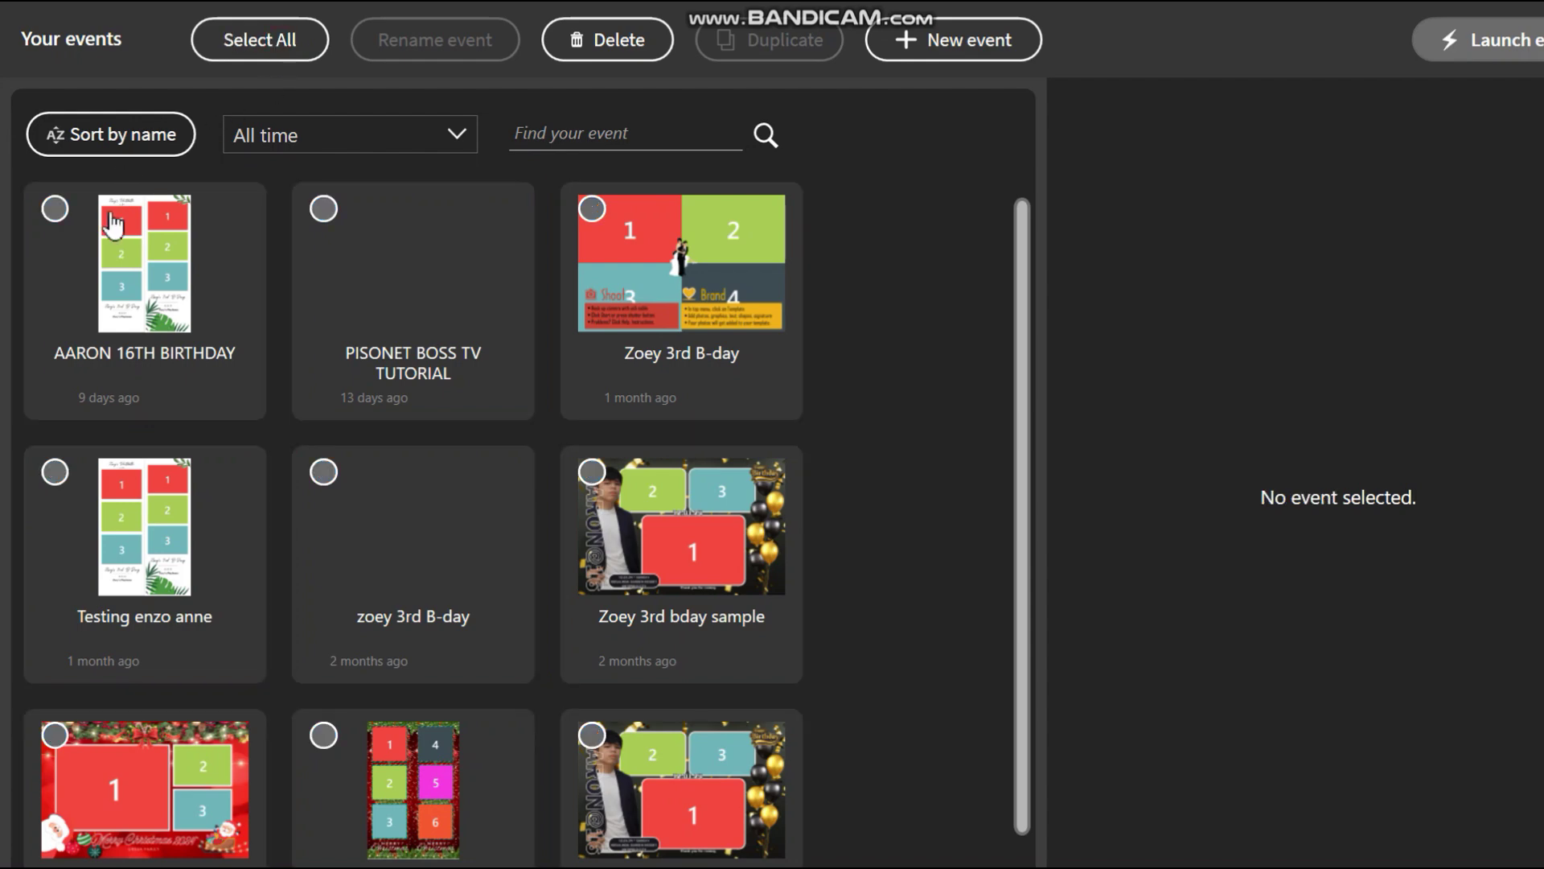
left_click(55, 210)
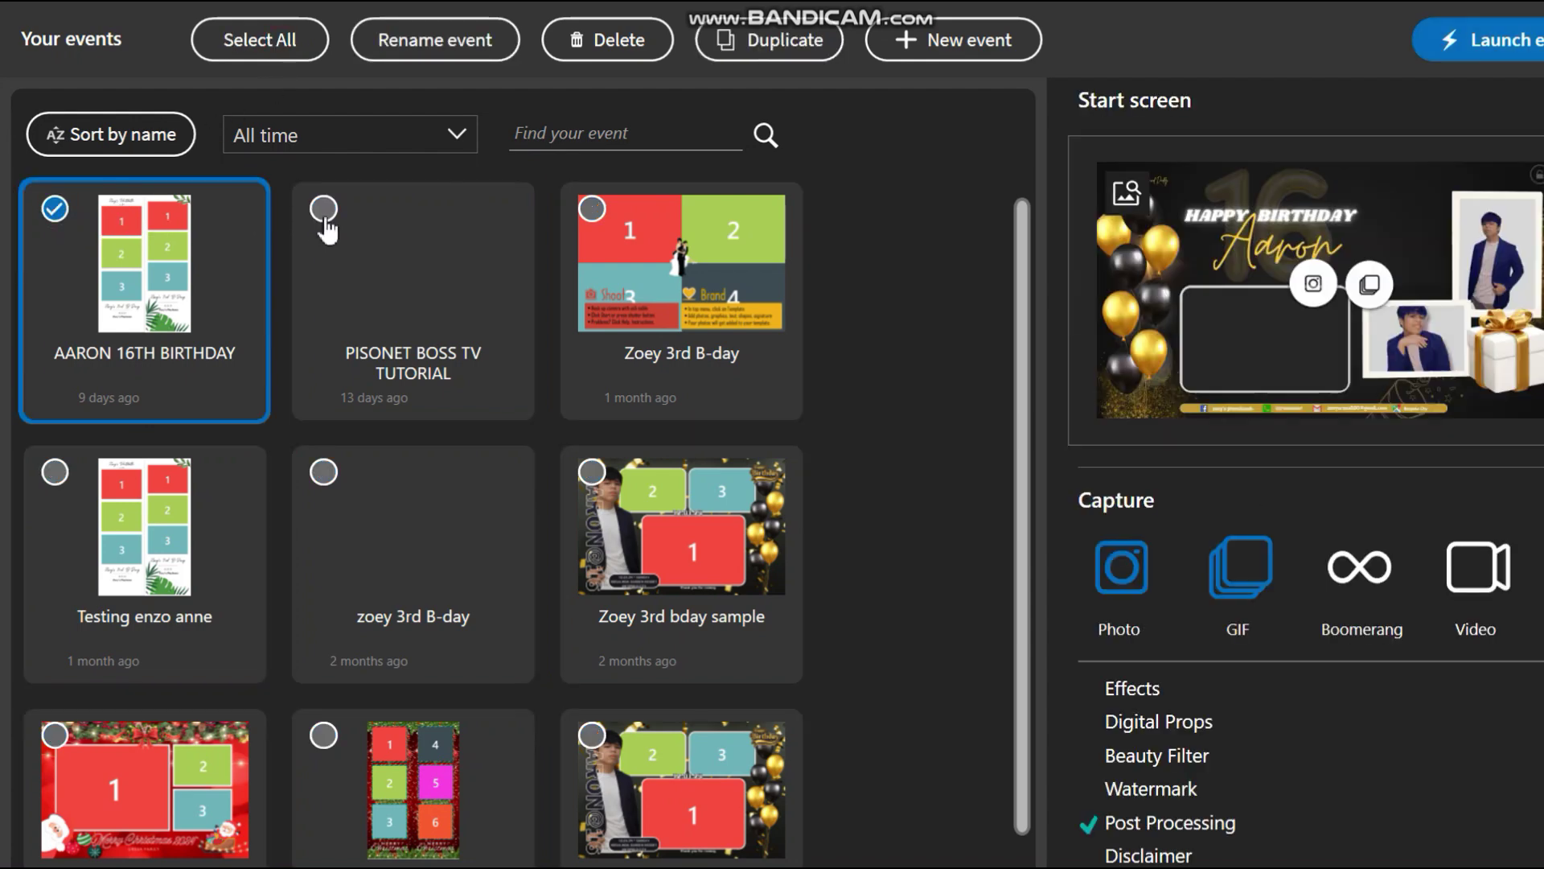
left_click(323, 210)
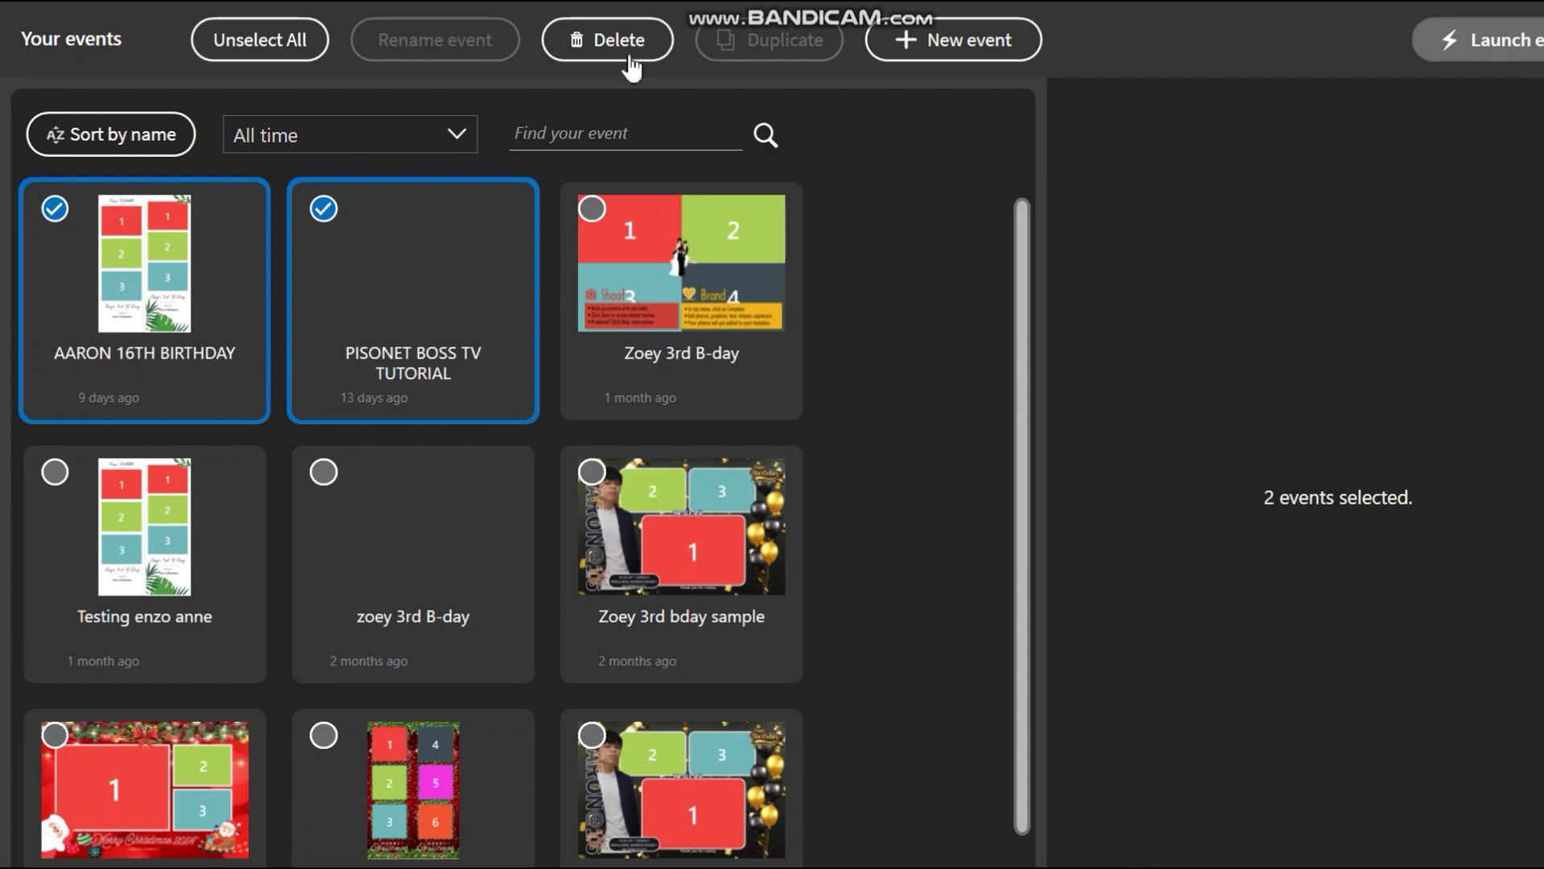
left_click(277, 46)
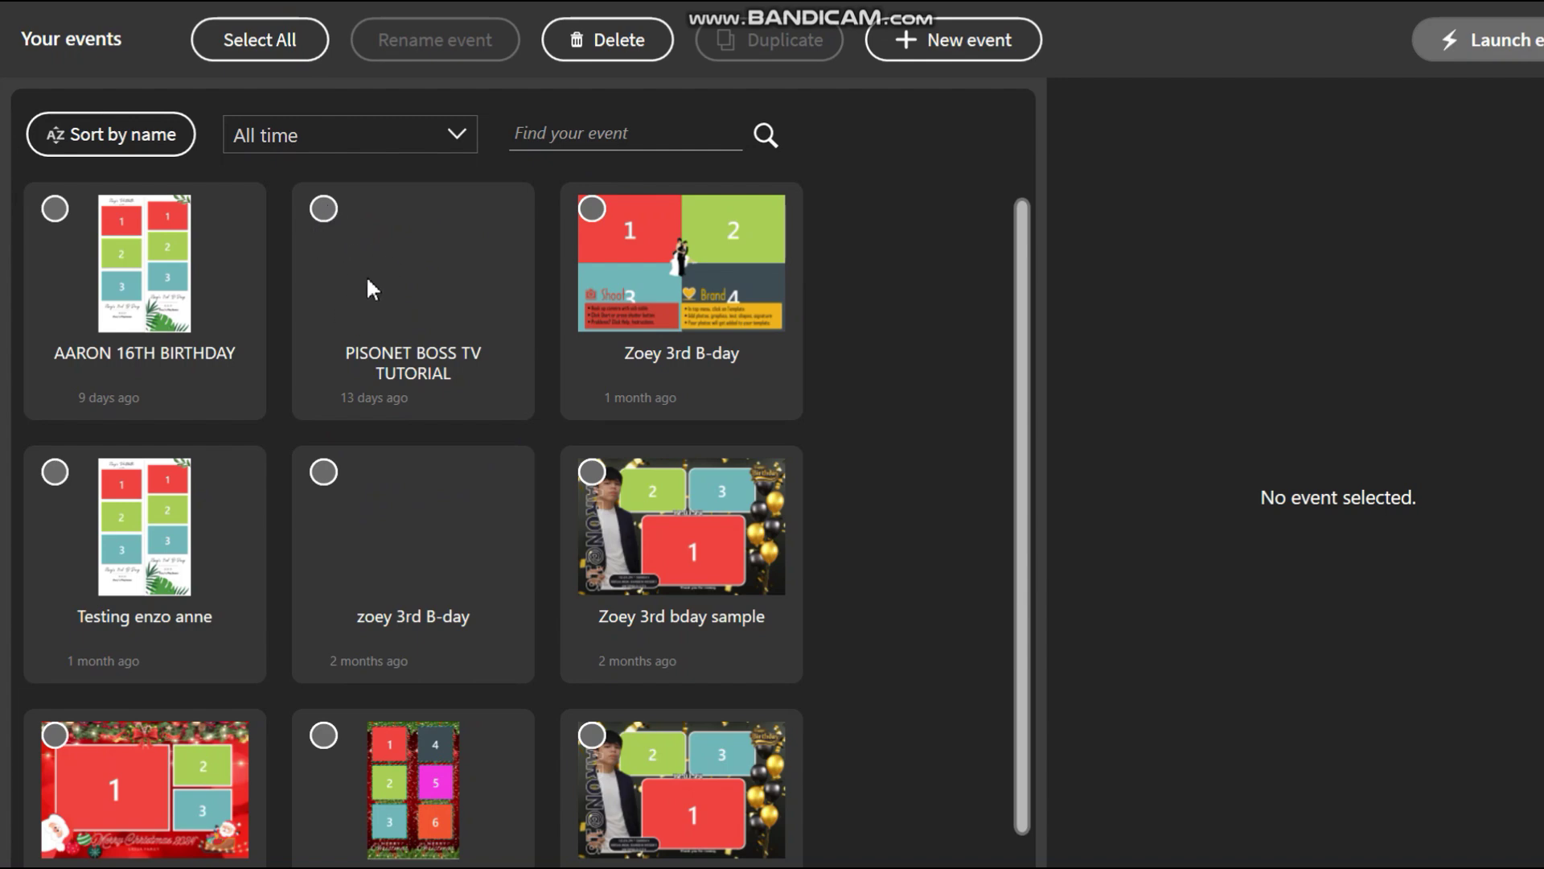
- Rename the PISONET BOSS TV TUTORIAL event to SAMPLE
left_click(323, 210)
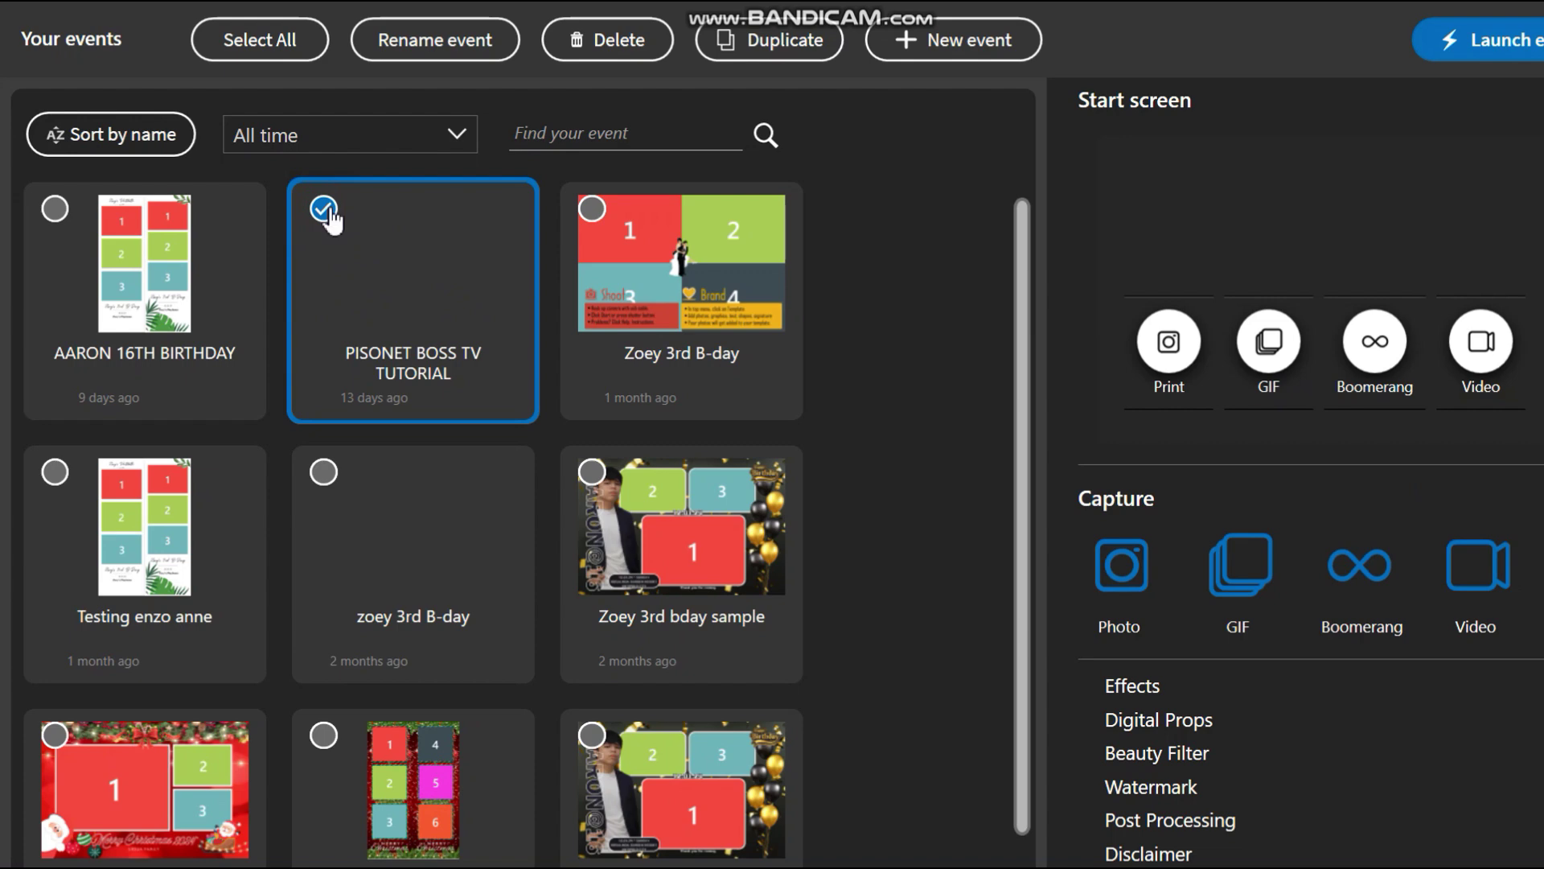
left_click(444, 38)
left_click(660, 454)
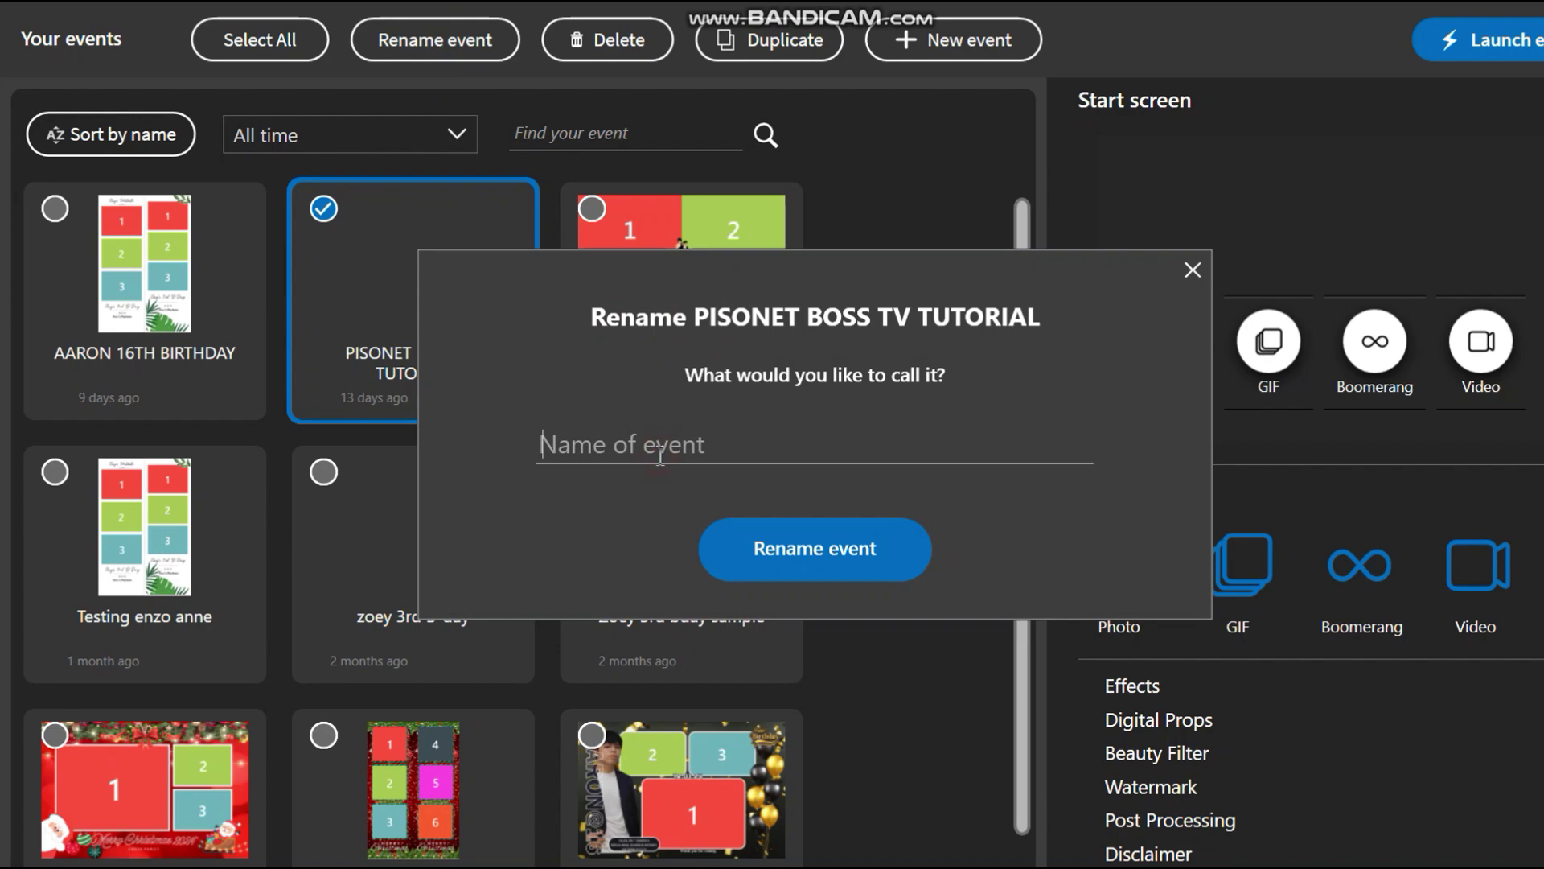
type("N")
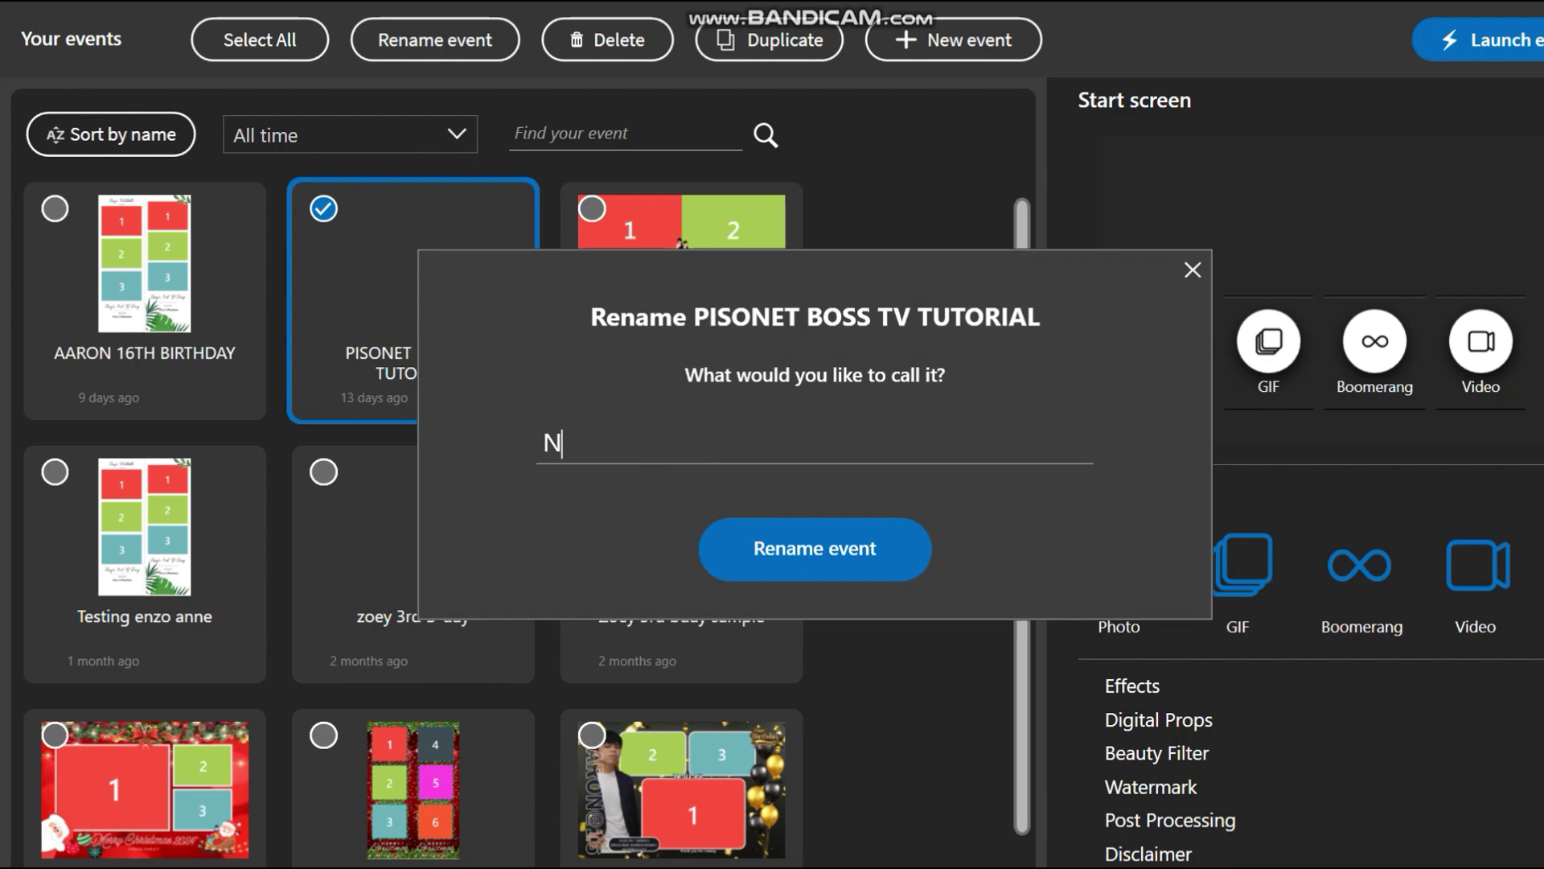
key("BackSpace")
type("SAMPLE")
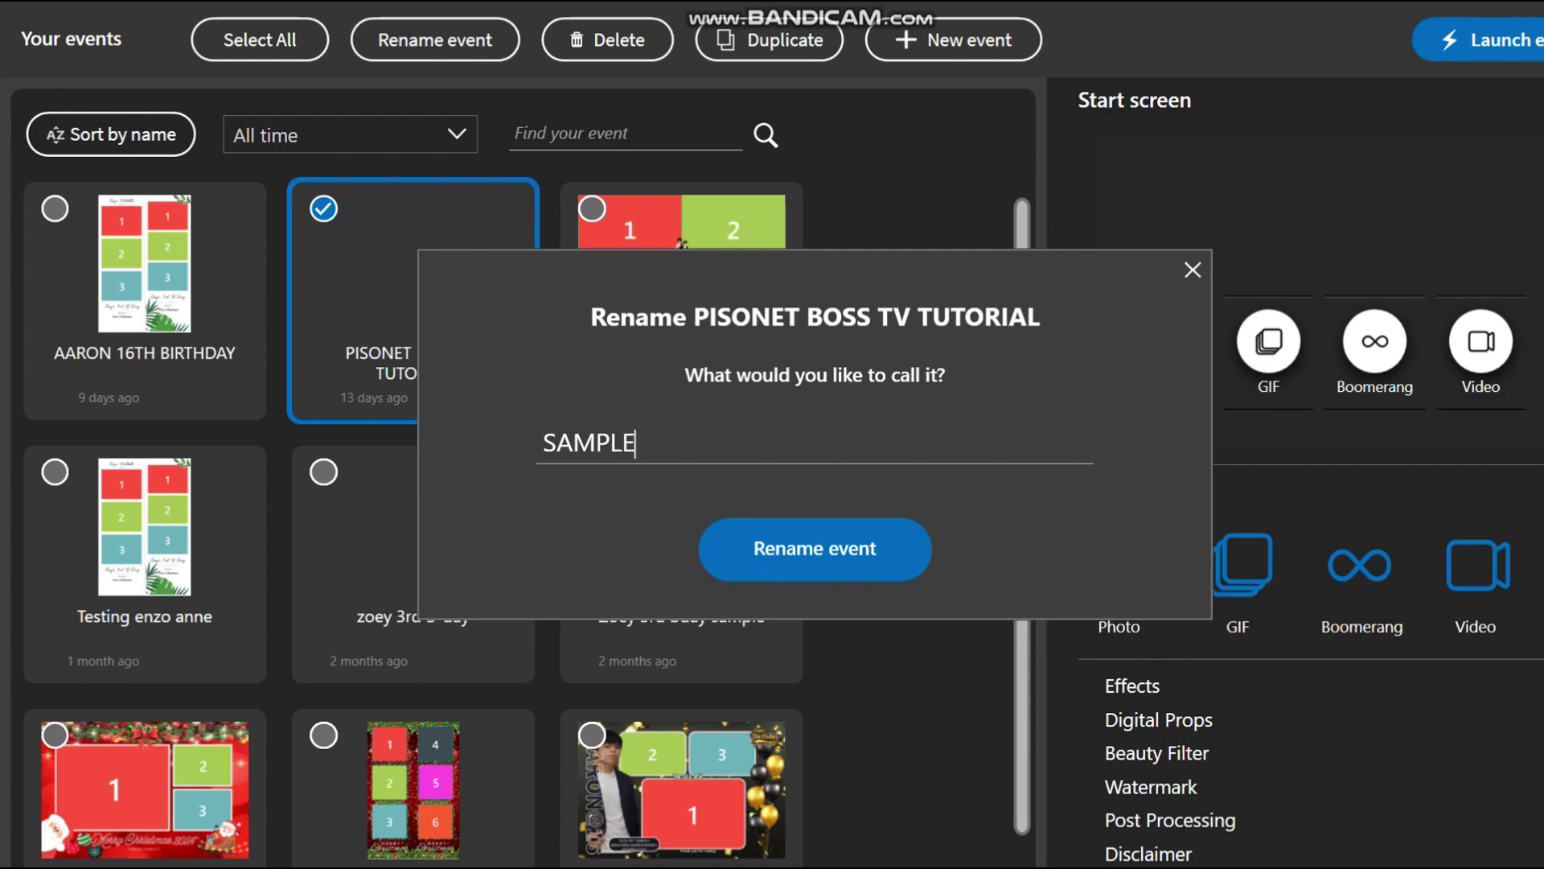
left_click(814, 553)
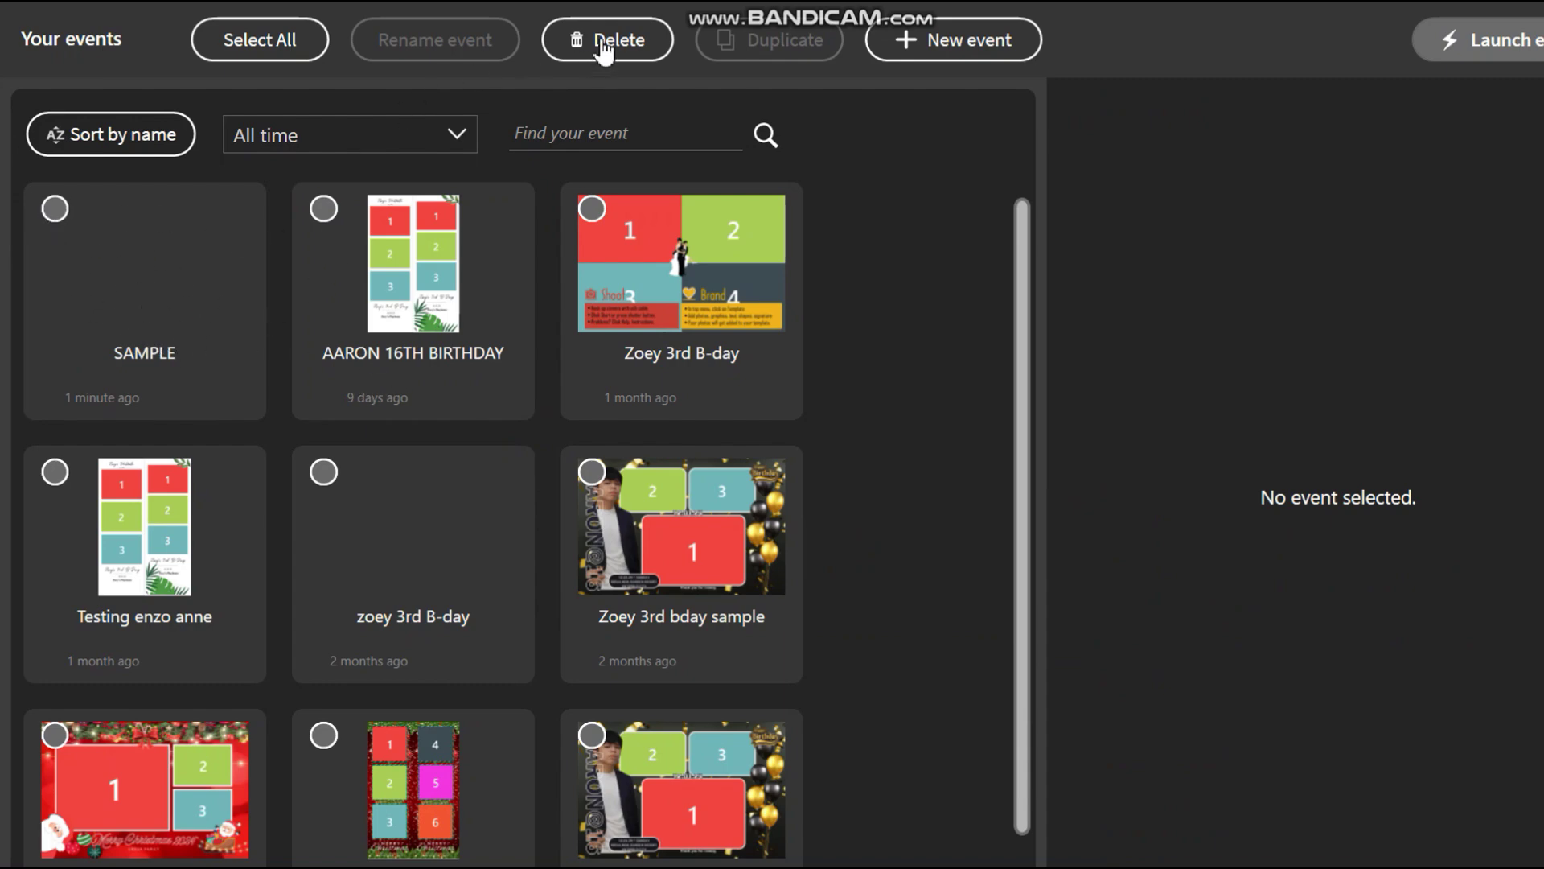
left_click(66, 209)
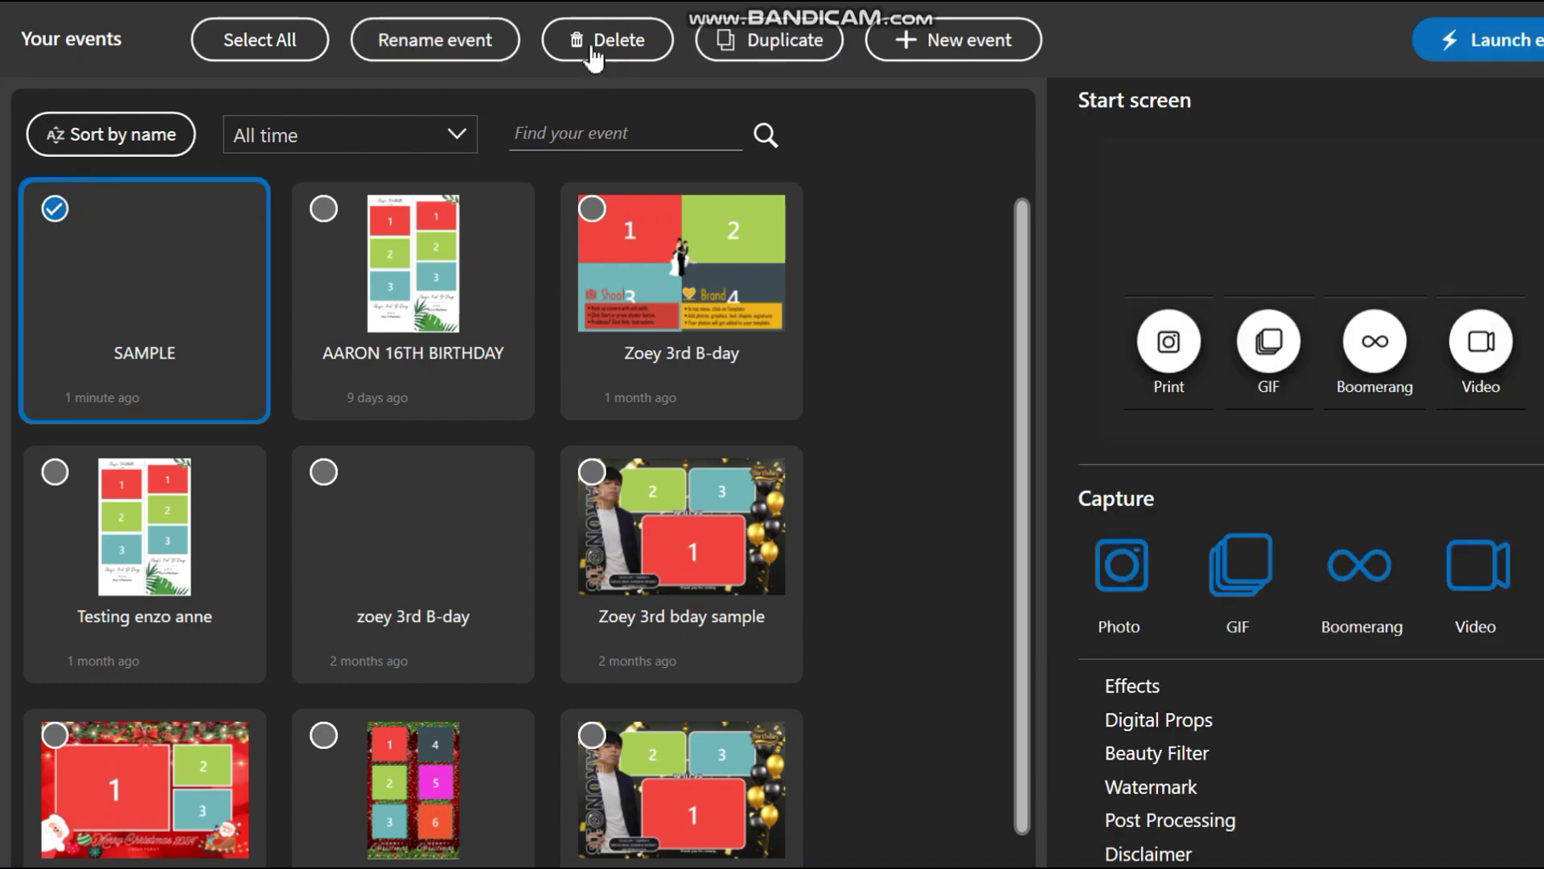
left_click(71, 212)
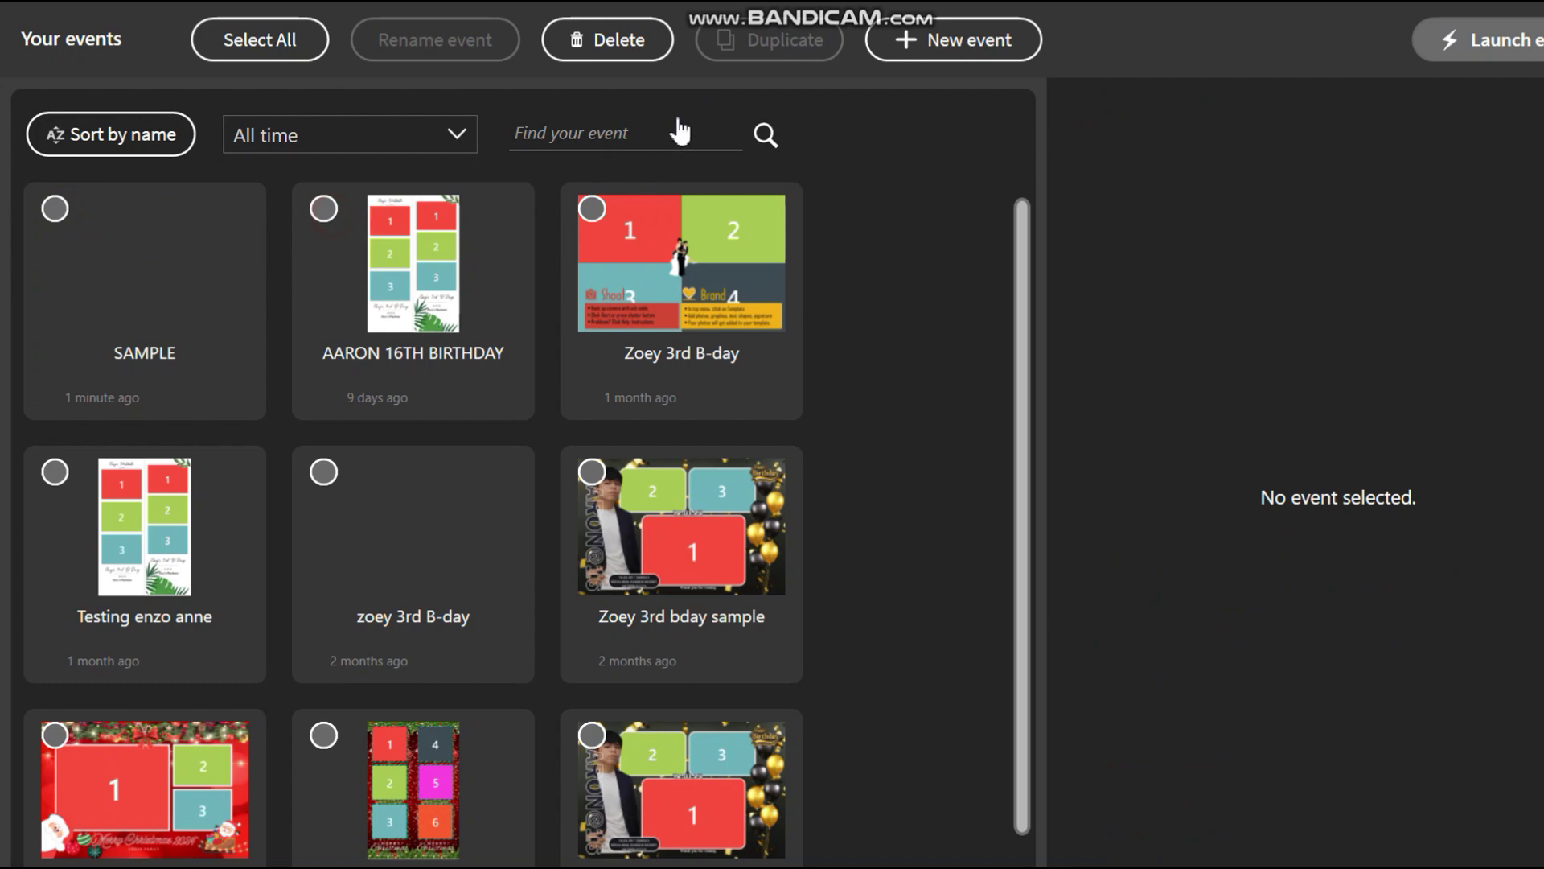
left_click(323, 211)
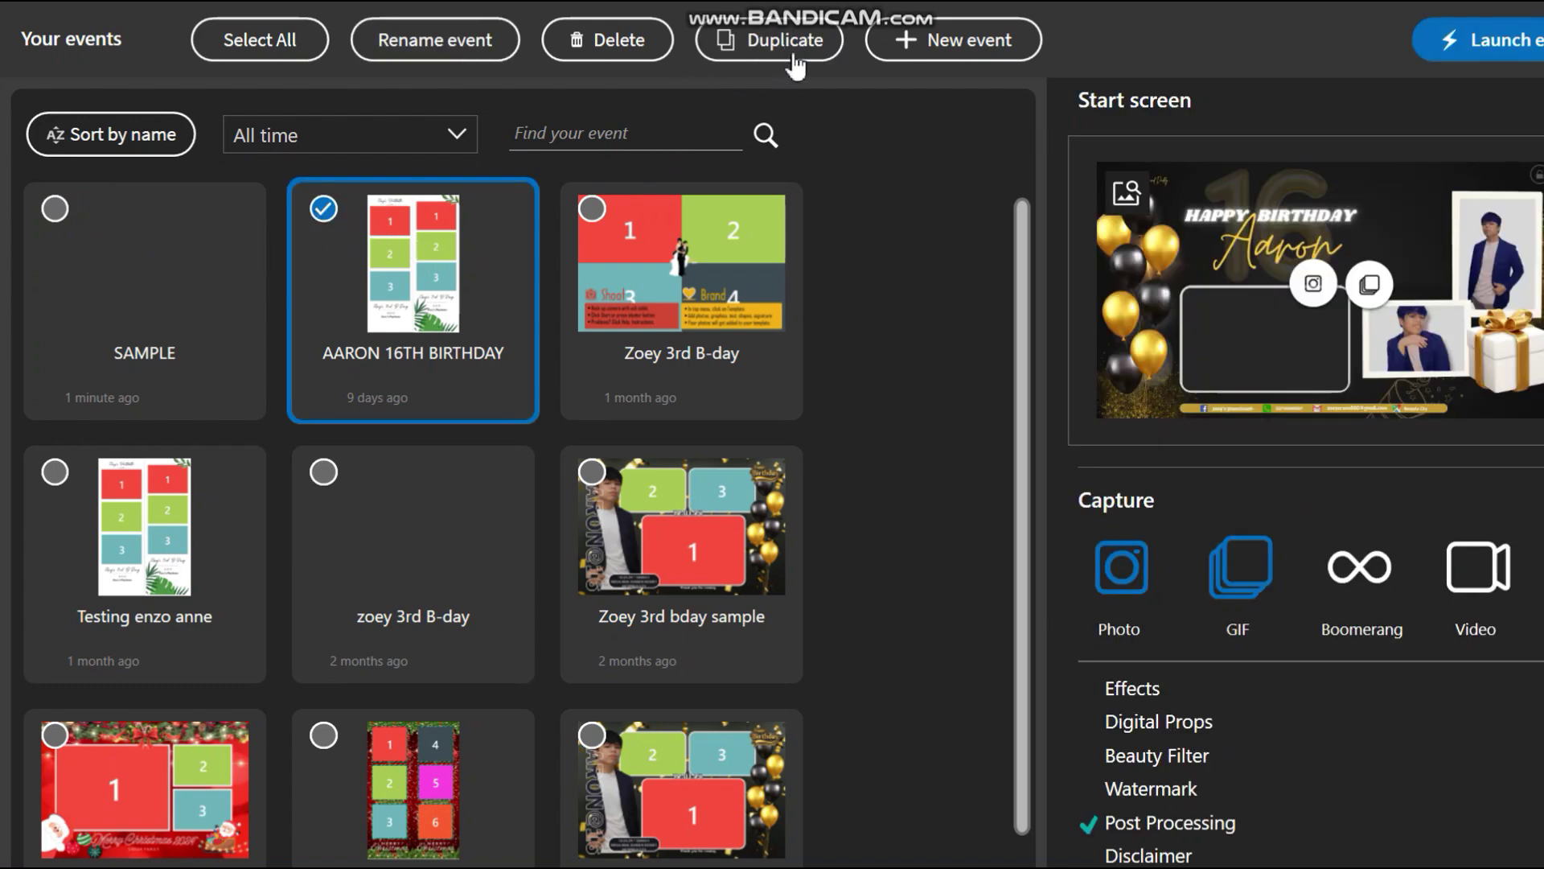
left_click(324, 211)
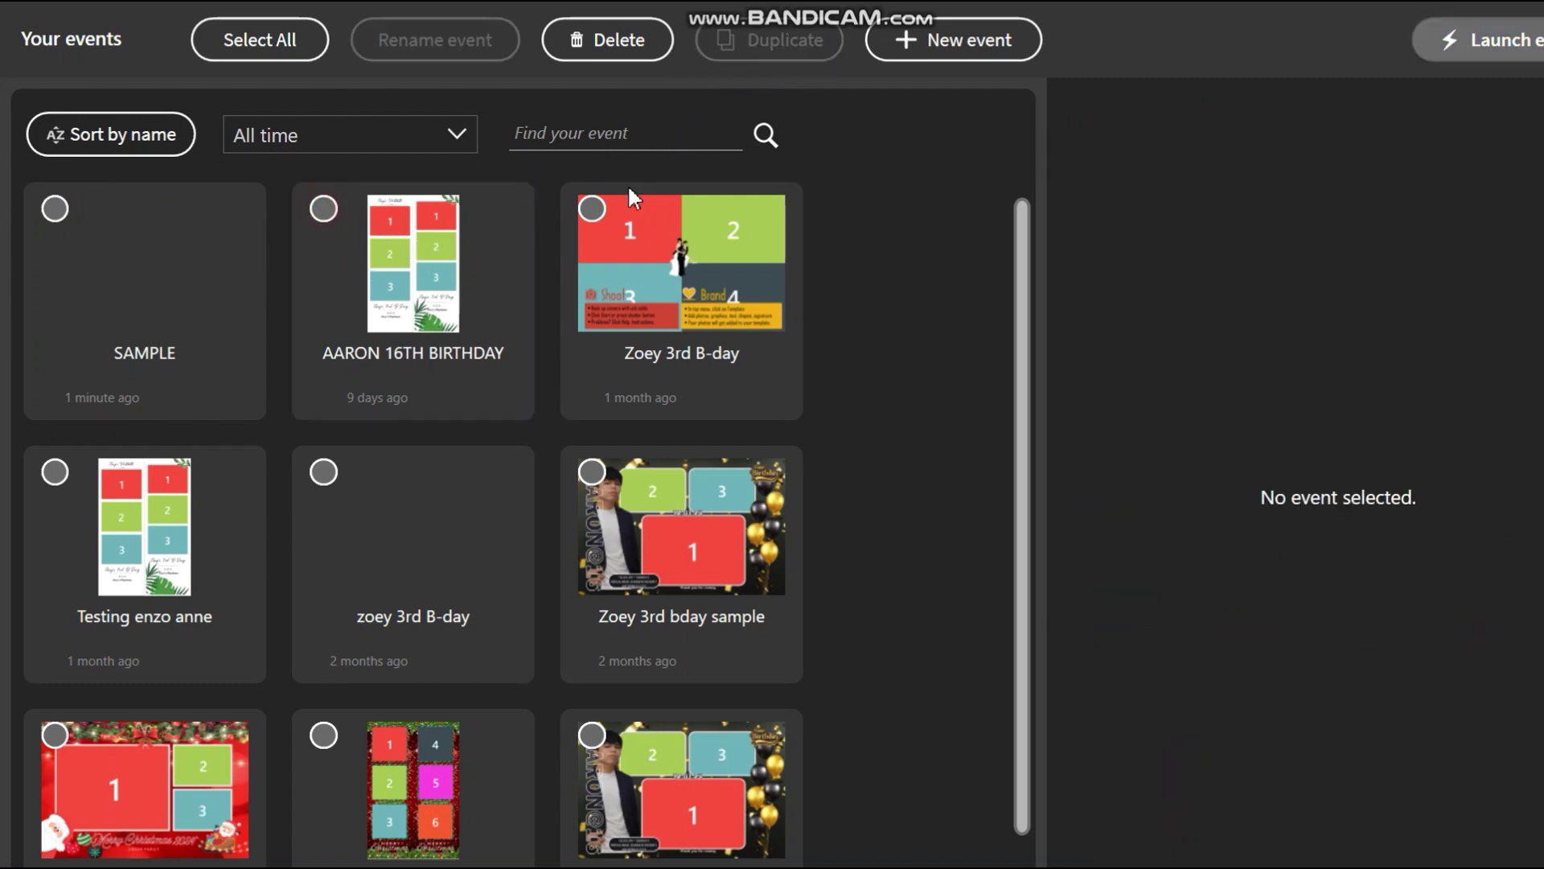
- Create a new event named BDAY KO and launch it with its default settings
left_click(991, 40)
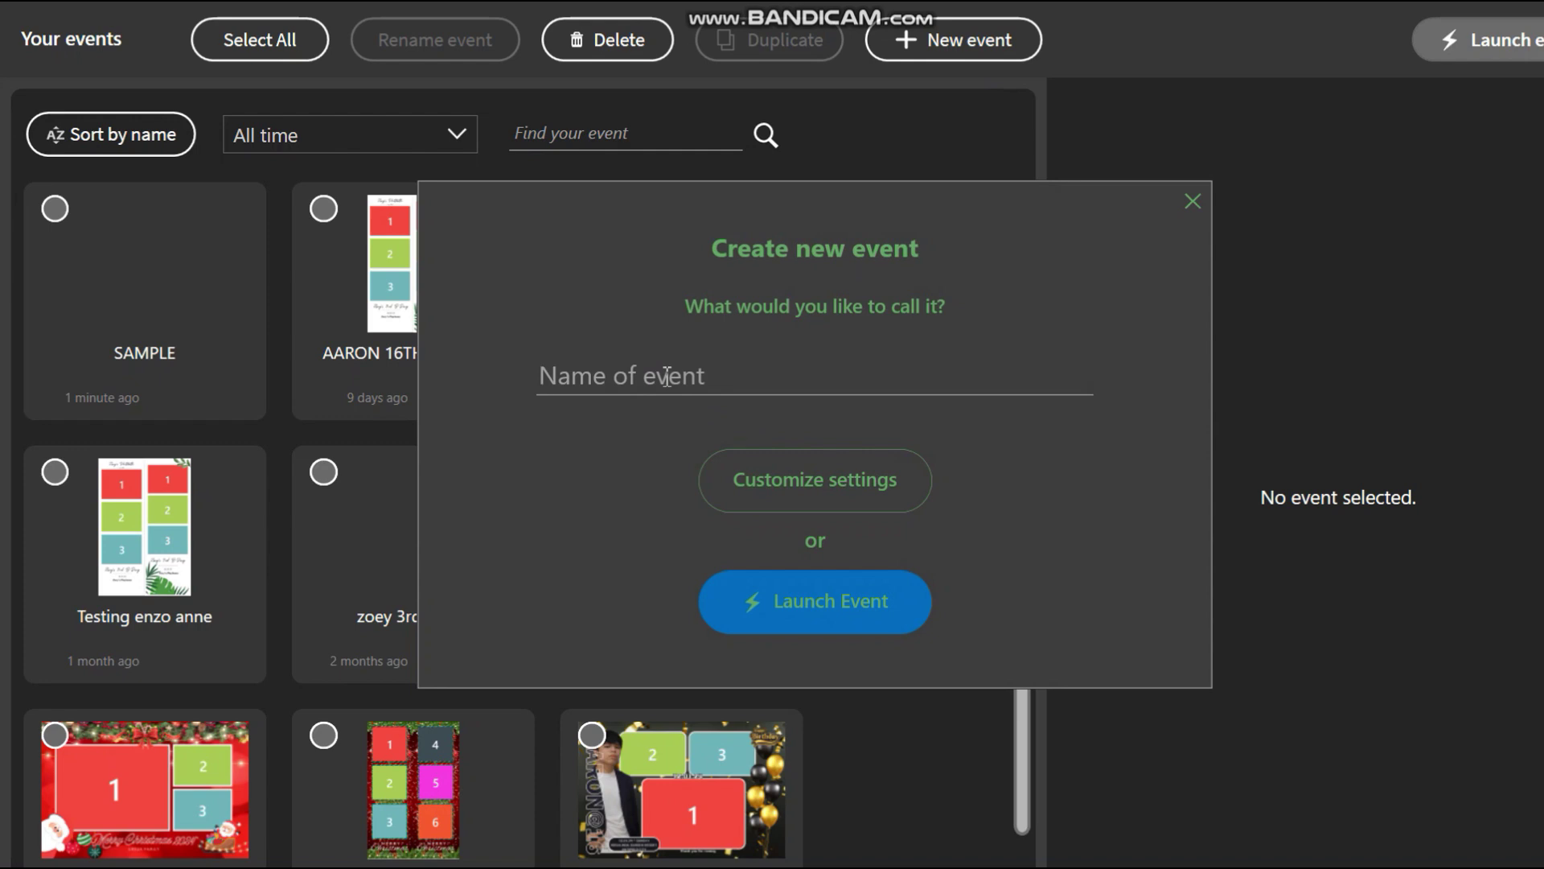
type("BDAY ")
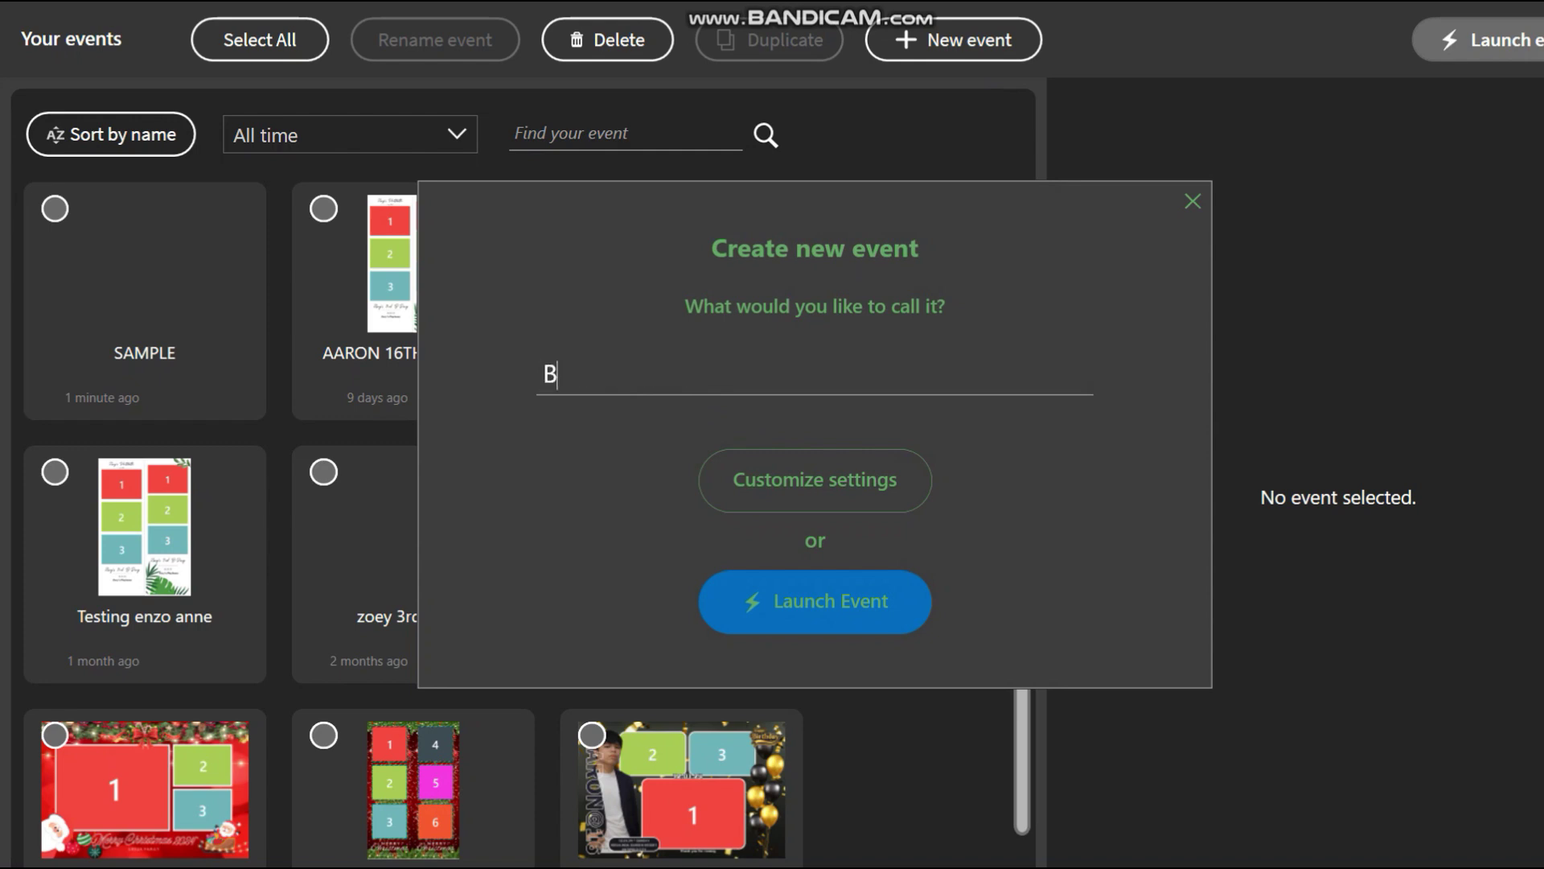
type("KO")
left_click(826, 620)
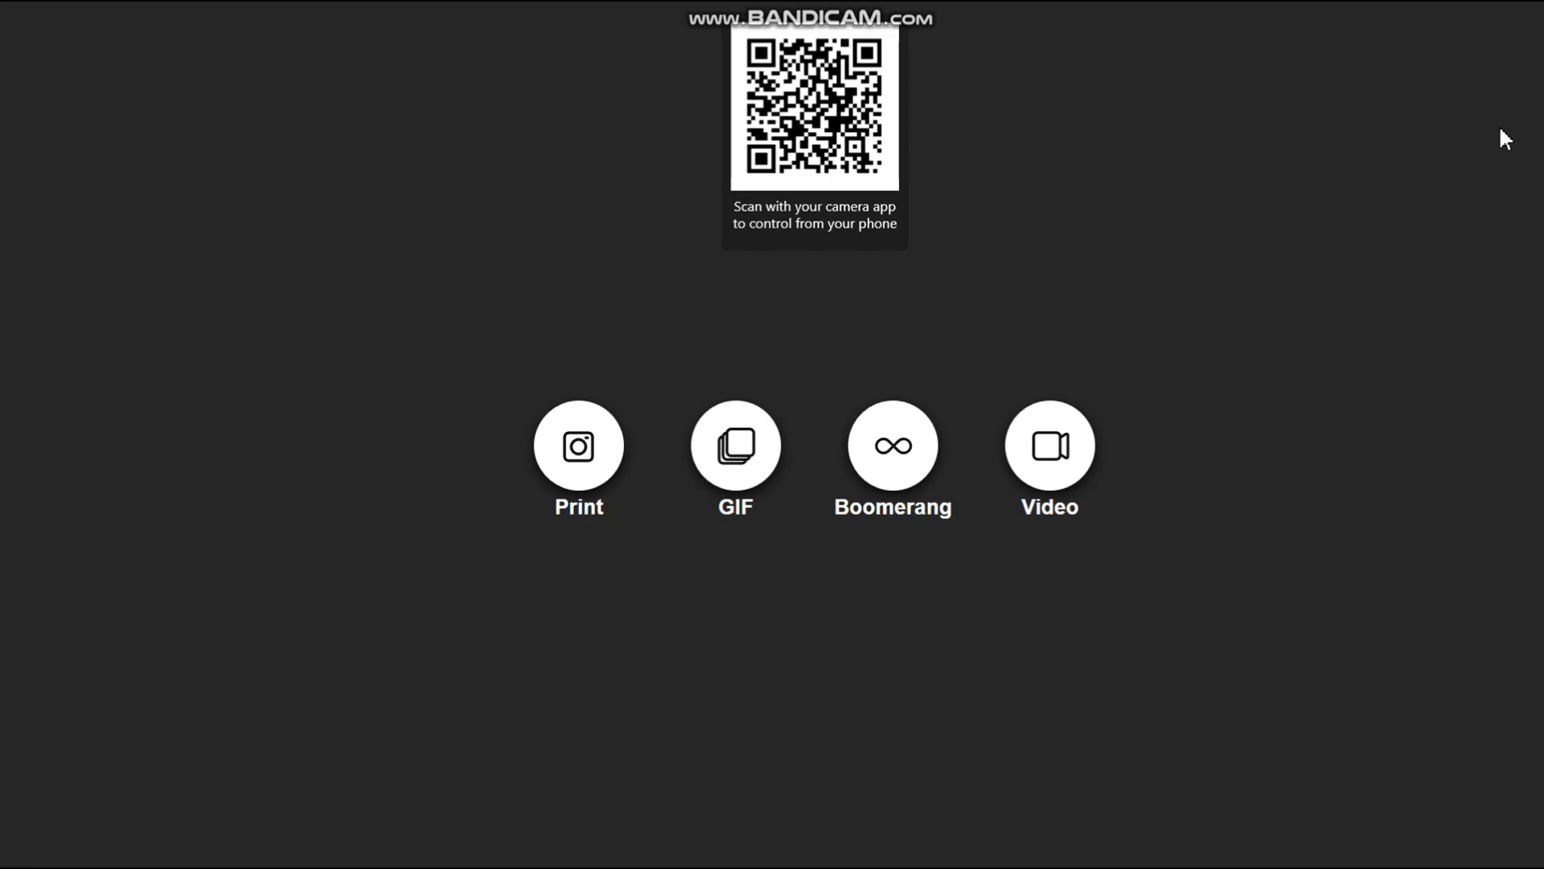
- Leave the event's full-screen mode and examine the Welcome Screen settings in the Screen Editor
key("Escape")
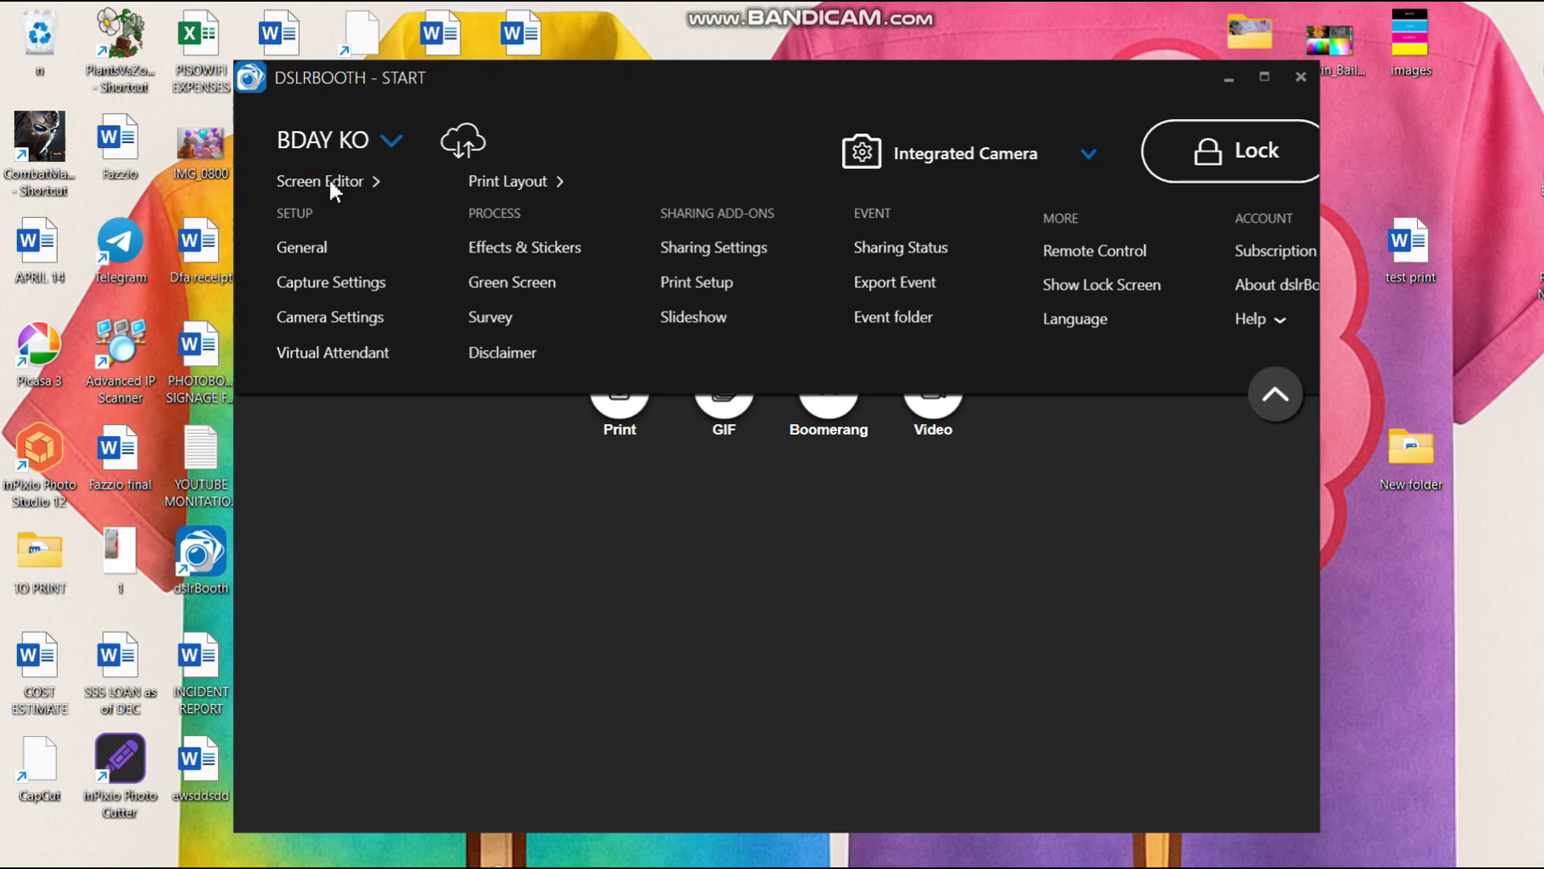
left_click(331, 182)
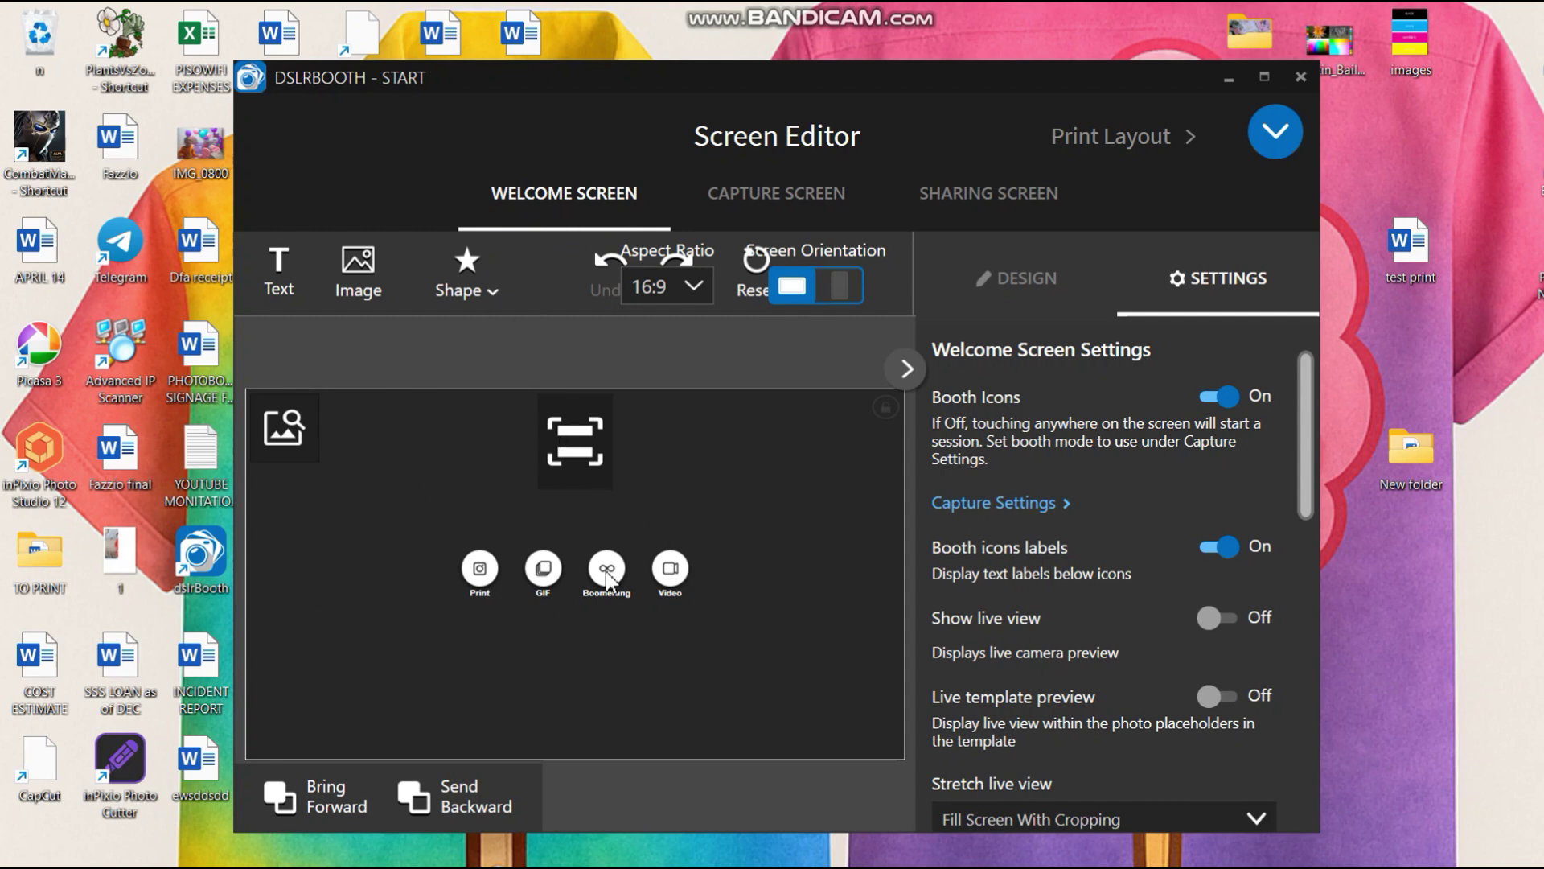
left_click(763, 492)
scroll(1138, 635, "down", 8)
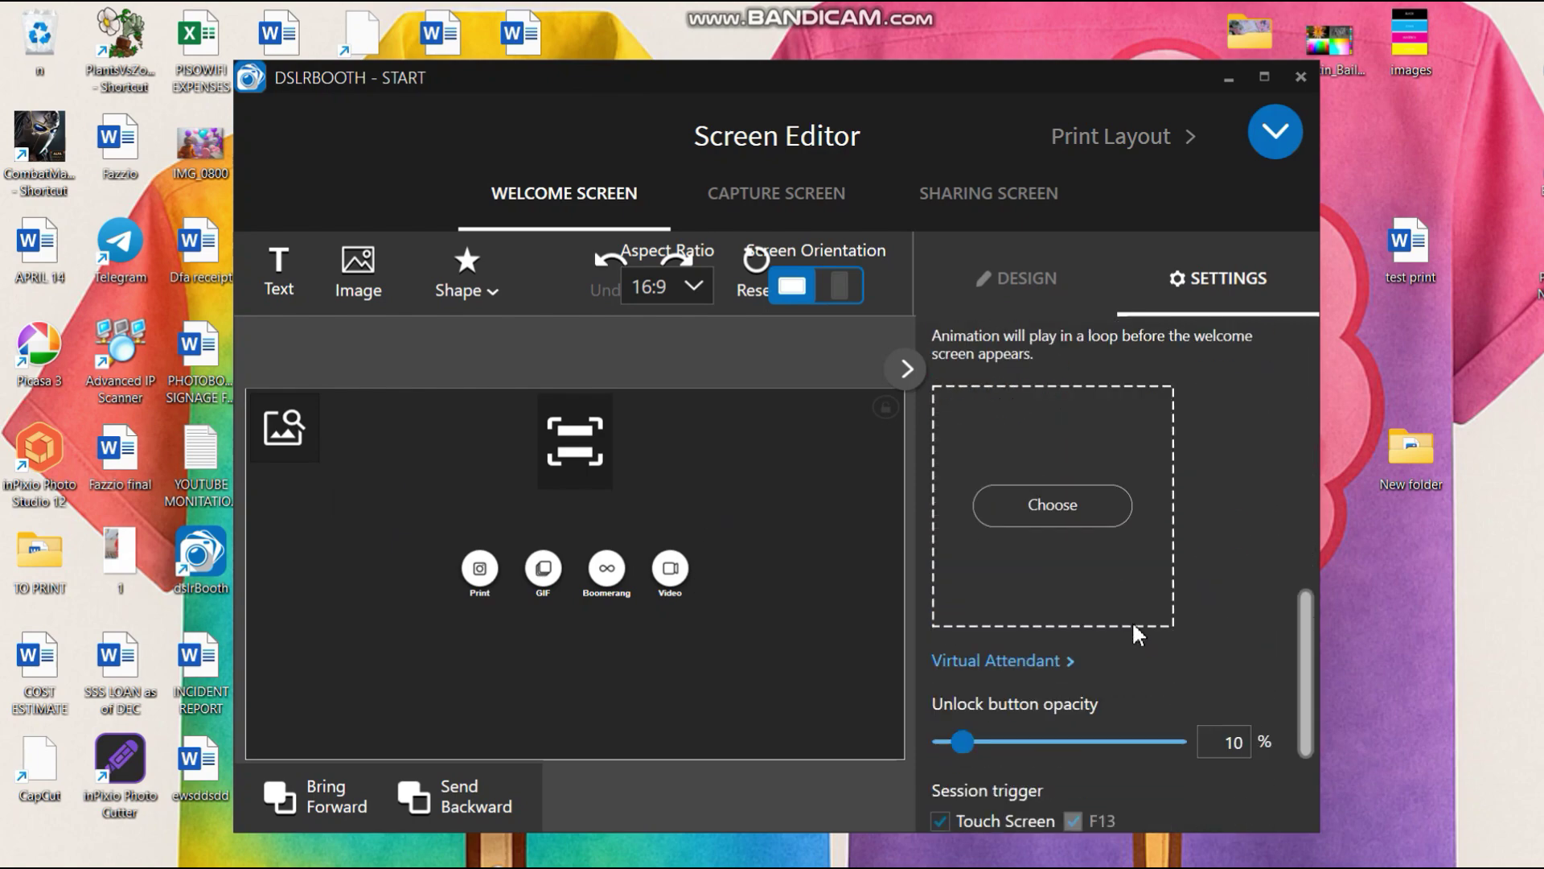
scroll(1126, 624, "up", 5)
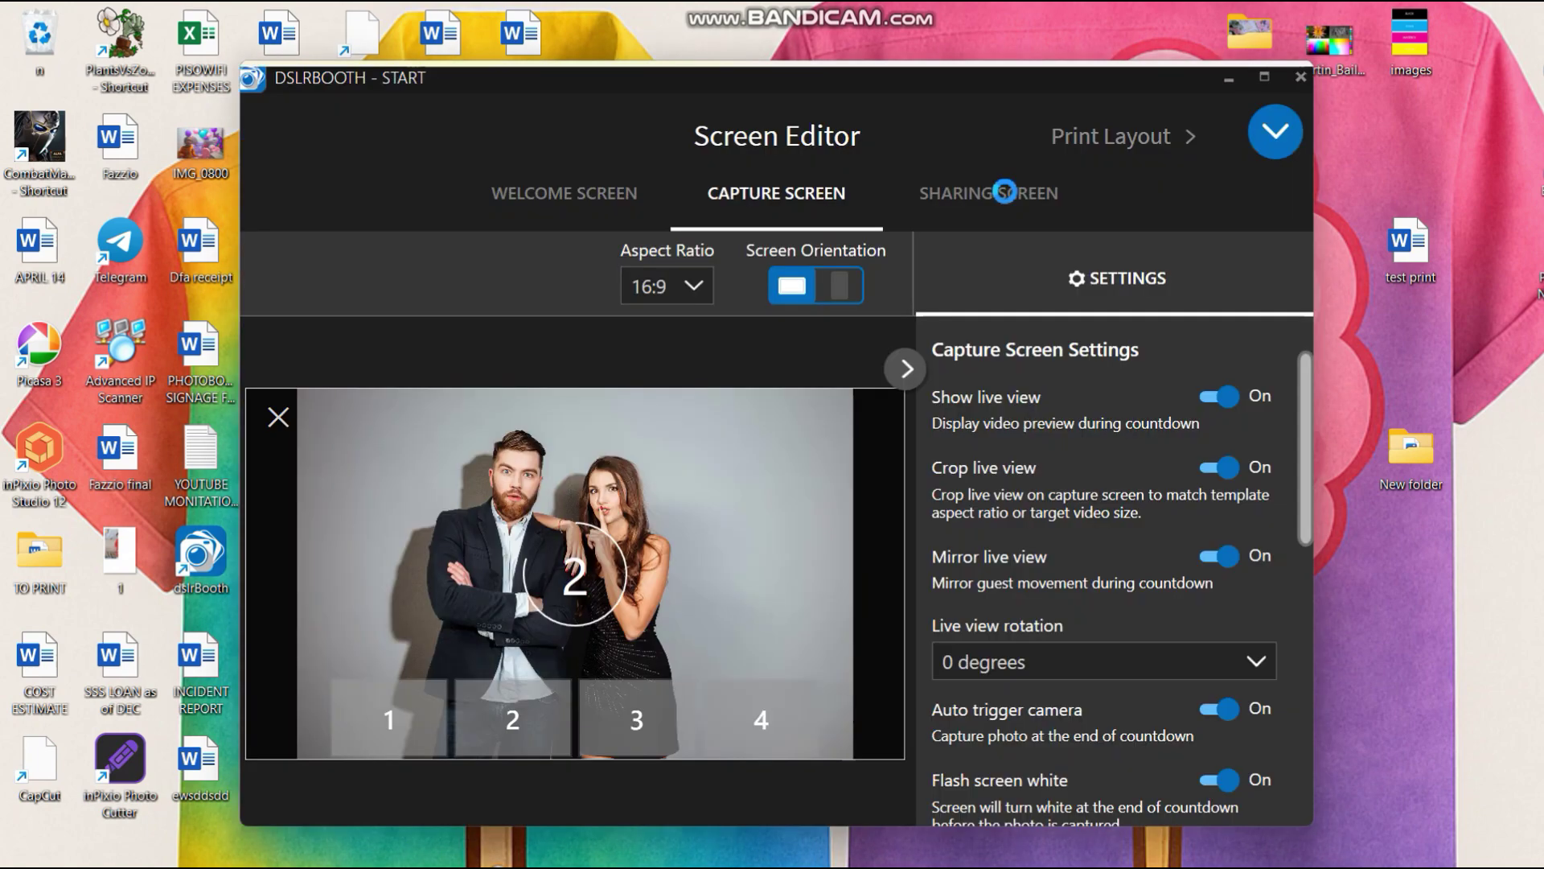
- Examine the Sharing Screen settings in the Screen Editor
left_click(1007, 206)
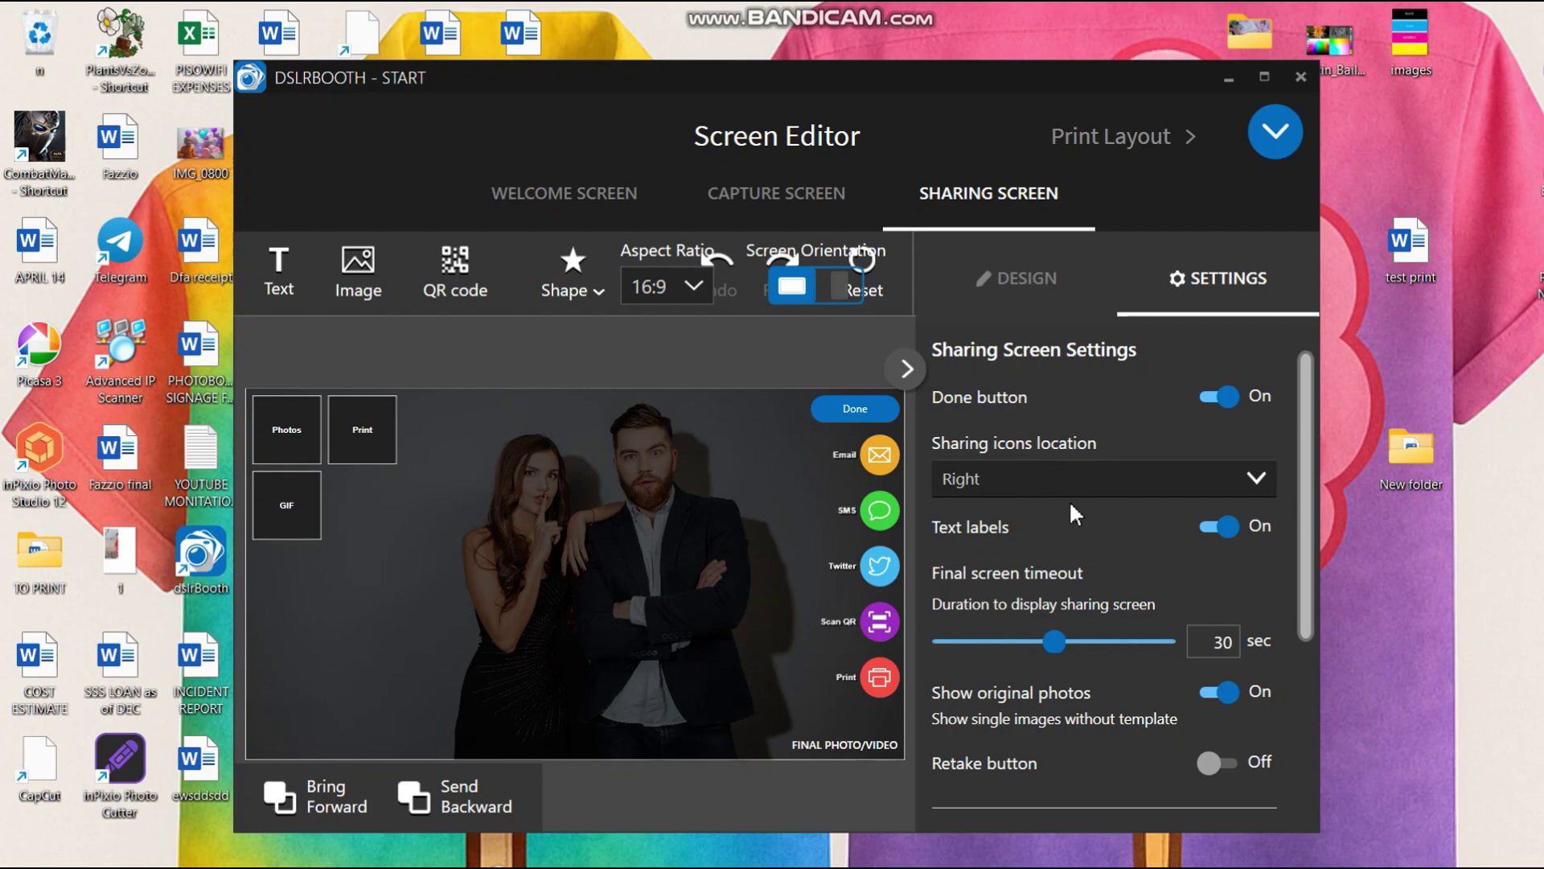
scroll(1110, 580, "down", 3)
scroll(1098, 642, "up", 3)
- Open the General settings and examine the Options section, including Security Pin, Show saved events and Start App in Full Screen
left_click(1283, 142)
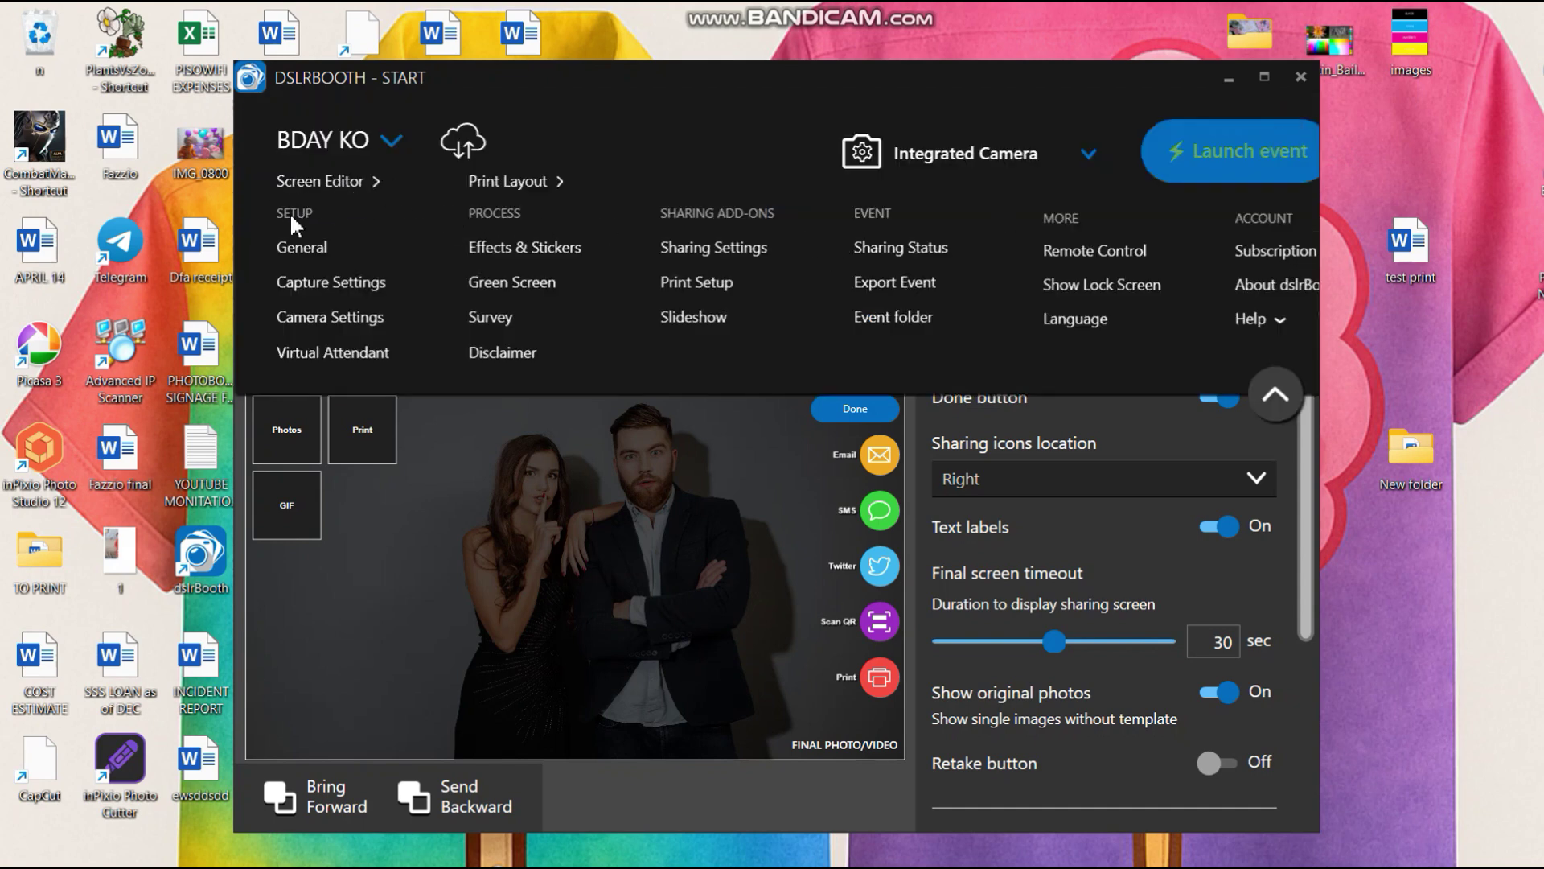
left_click(308, 246)
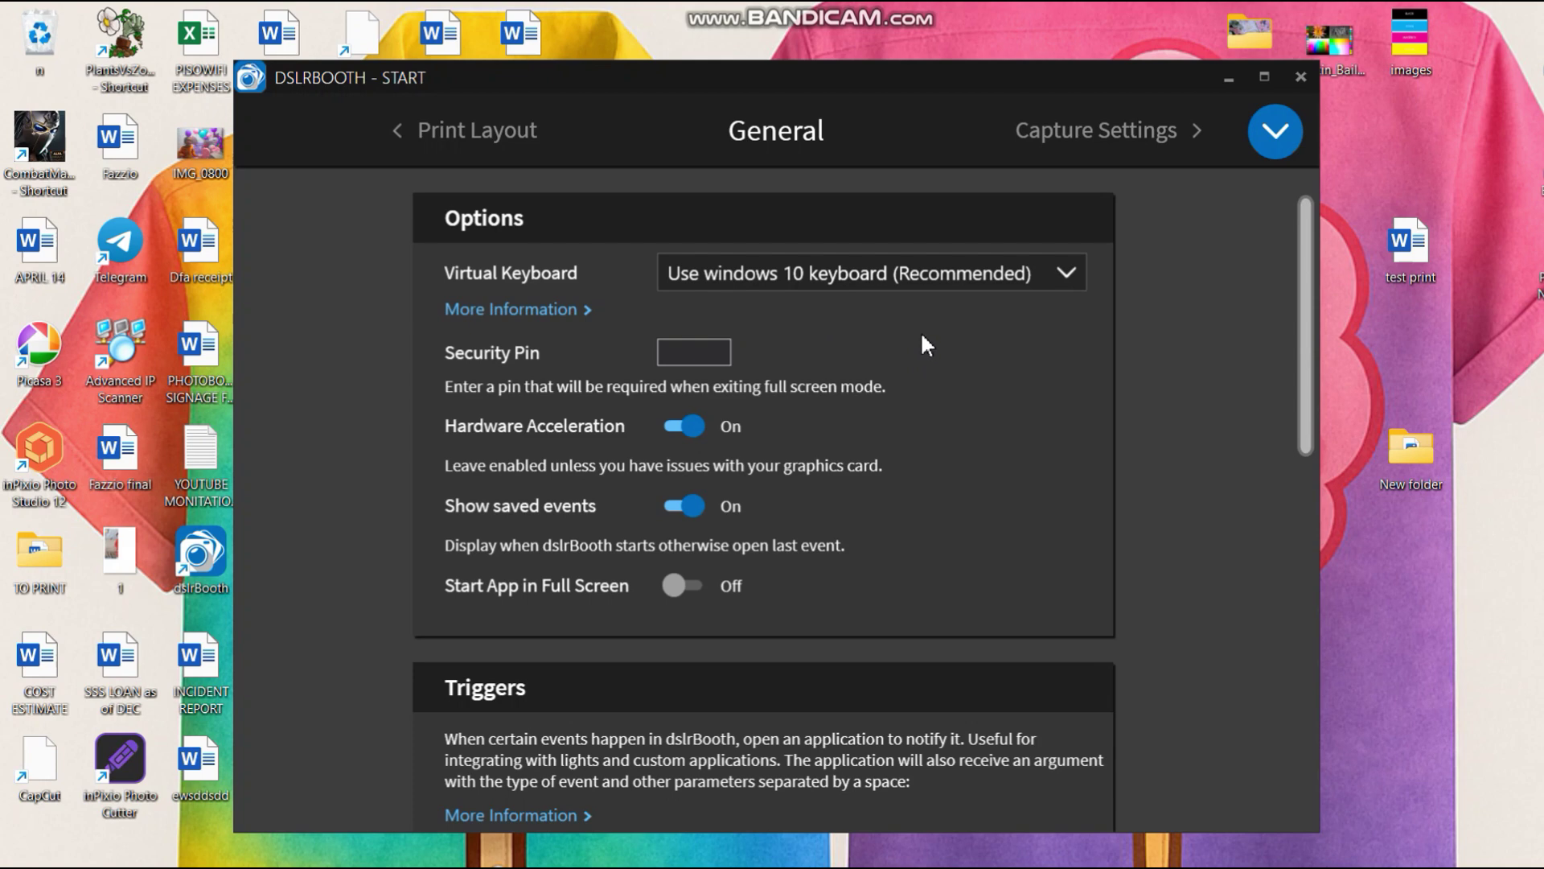
scroll(929, 329, "down", 1)
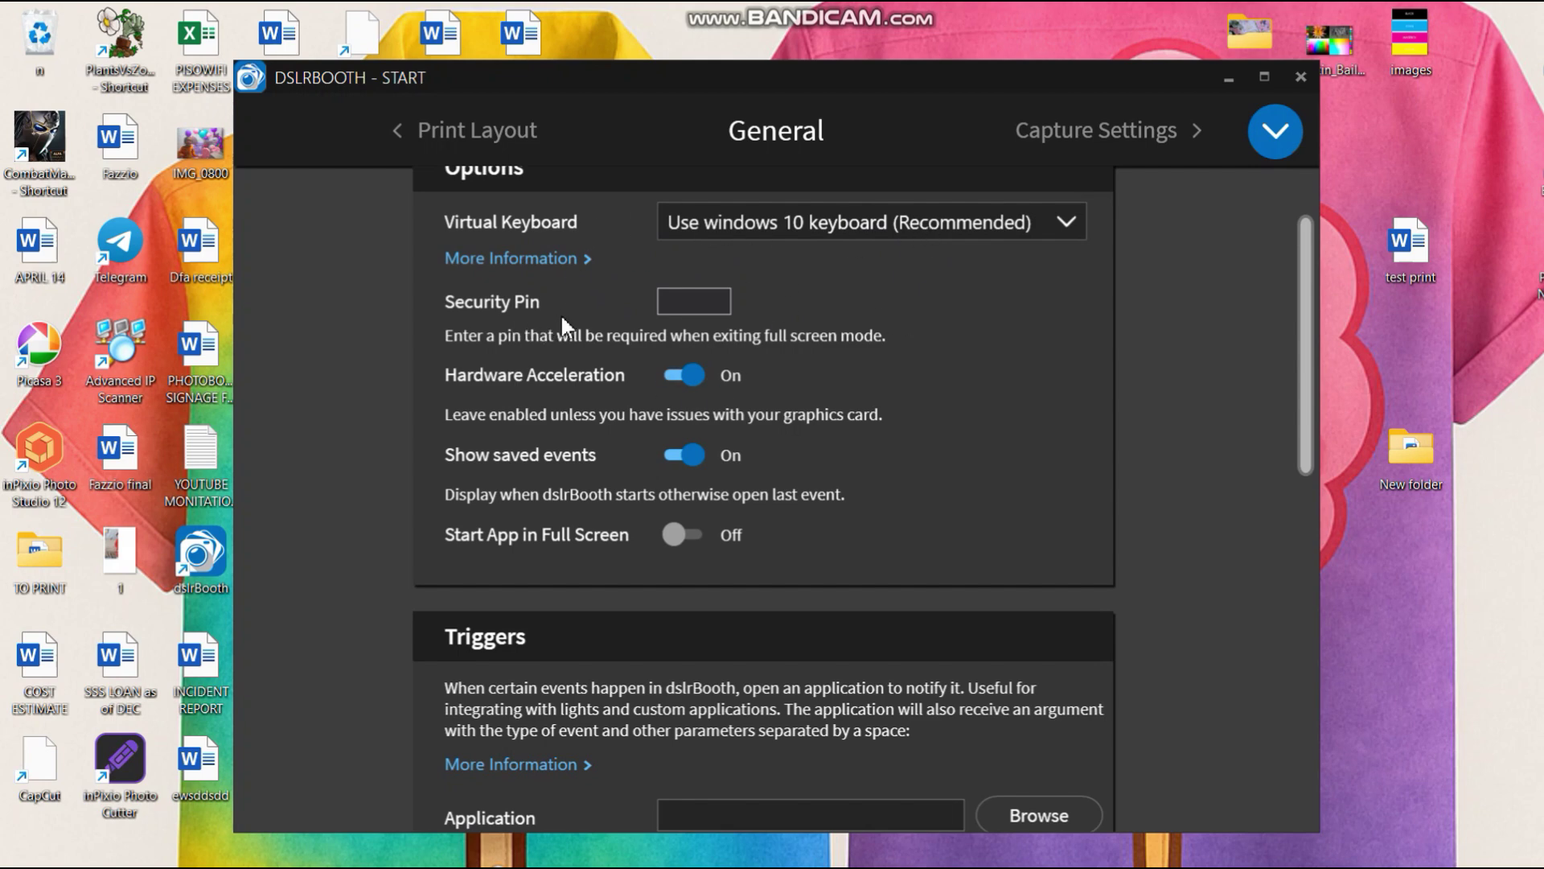
left_click(682, 304)
scroll(759, 388, "down", 2)
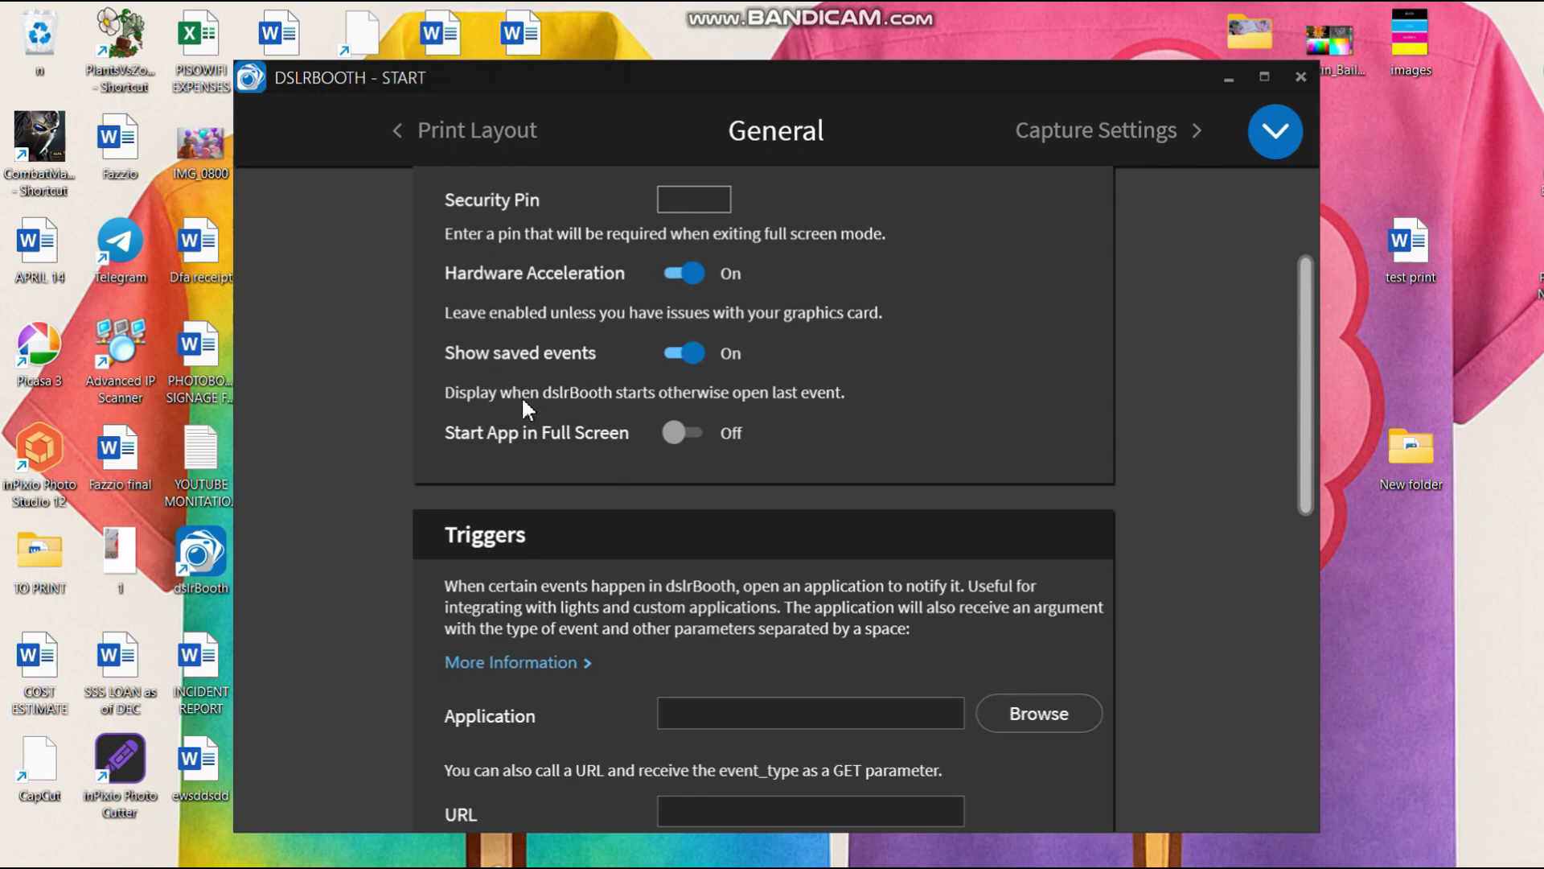
scroll(675, 431, "down", 1)
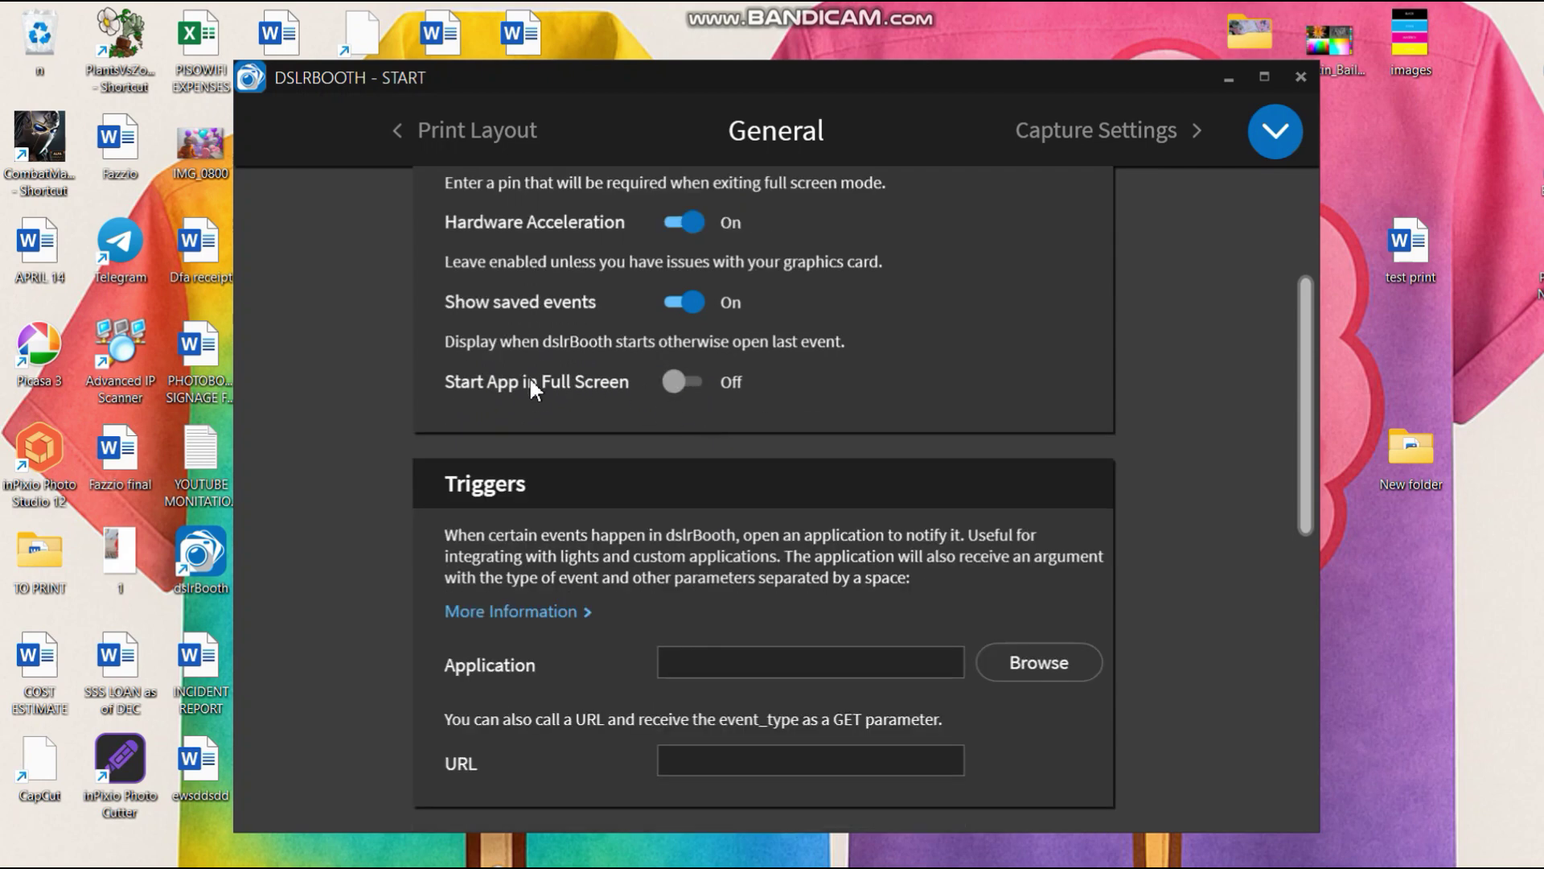
left_click(686, 384)
left_click(688, 390)
- Examine the Triggers and Directories sections of the General settings, including the data directory and real-time export choices
scroll(690, 480, "down", 2)
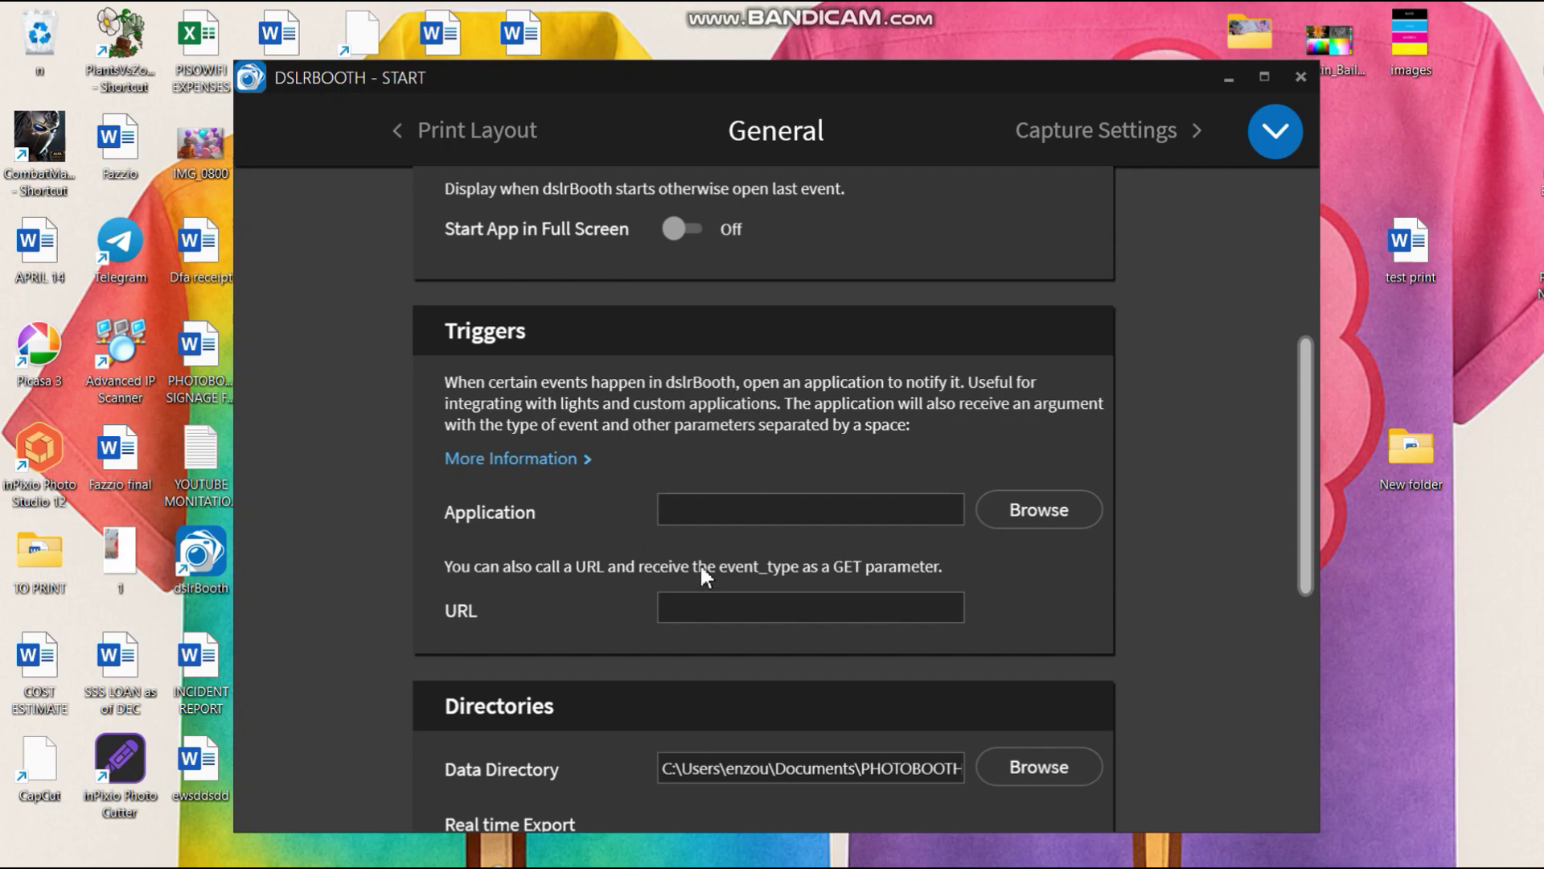
scroll(810, 529, "down", 1)
scroll(813, 529, "down", 1)
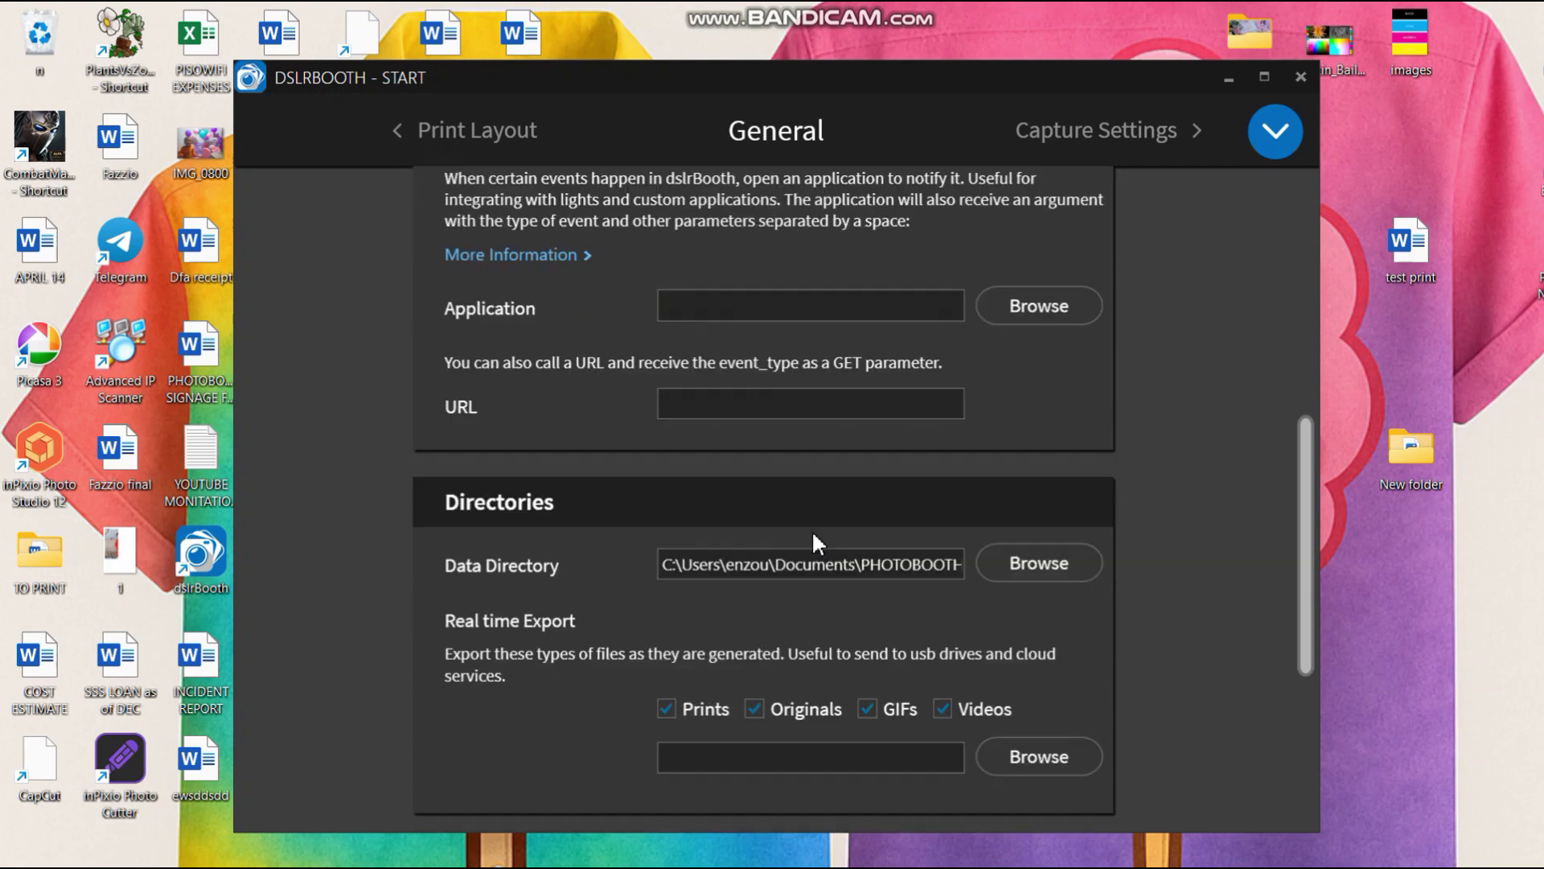
scroll(812, 530, "down", 1)
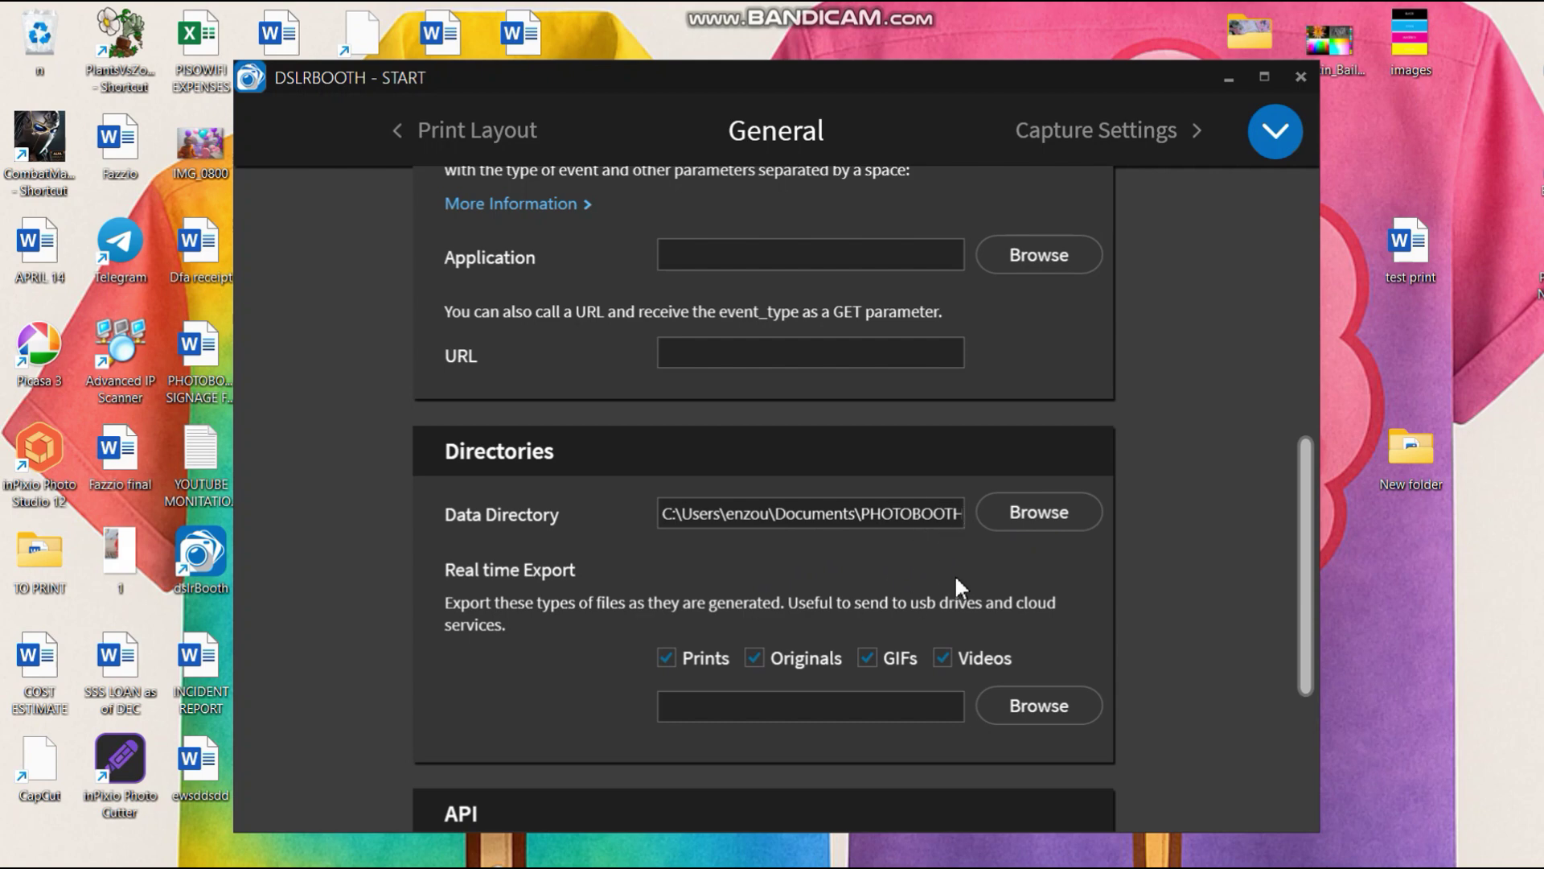
scroll(957, 574, "down", 1)
scroll(835, 555, "down", 1)
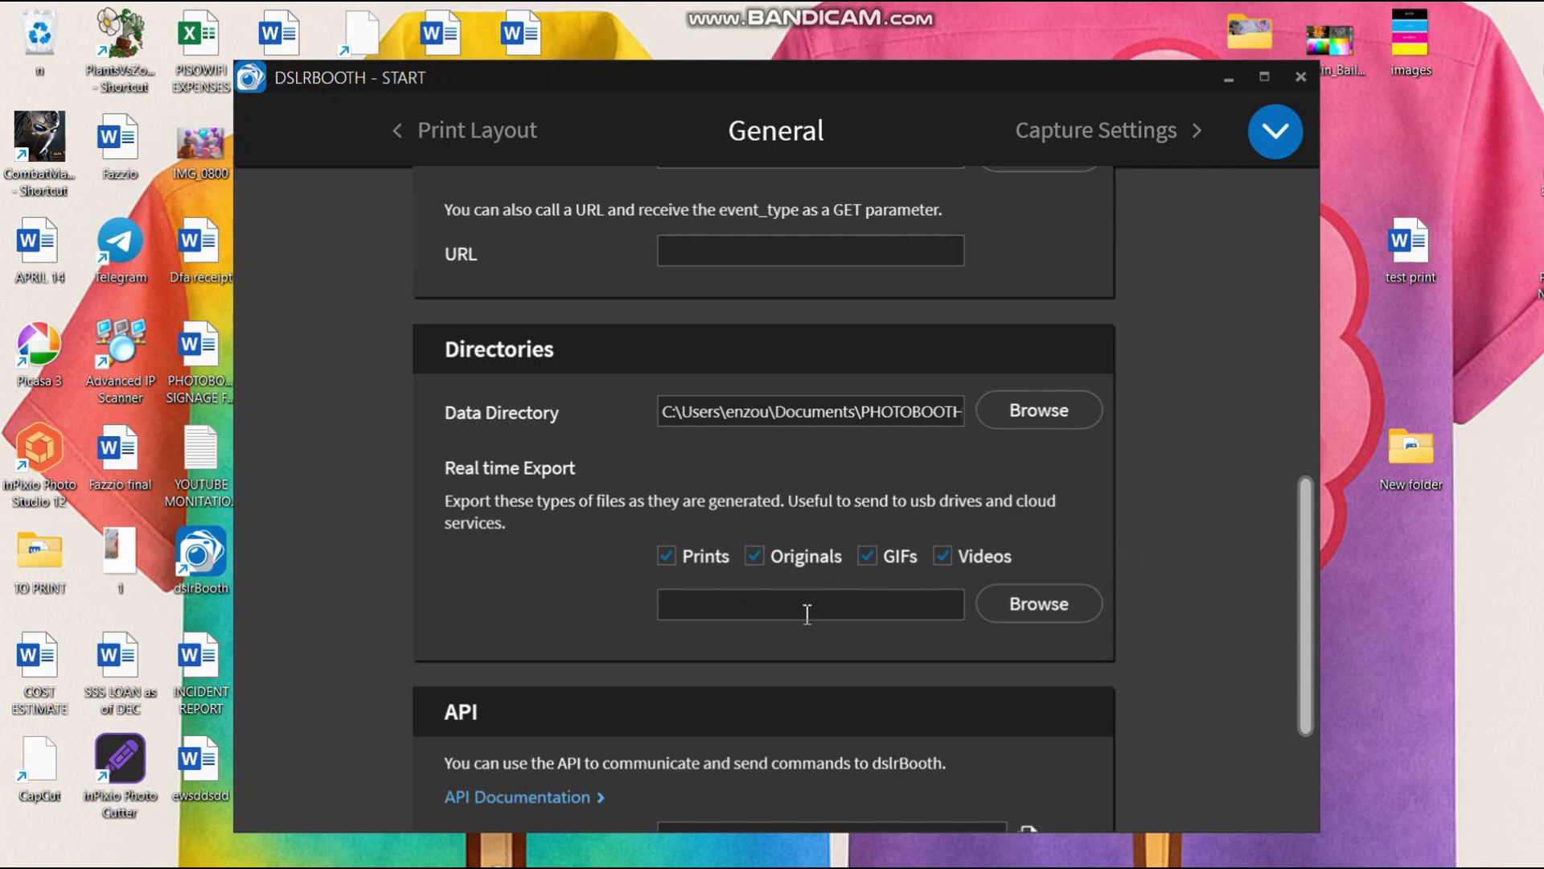
- Examine the real-time export options and the API section at the end of the General settings
scroll(770, 609, "down", 2)
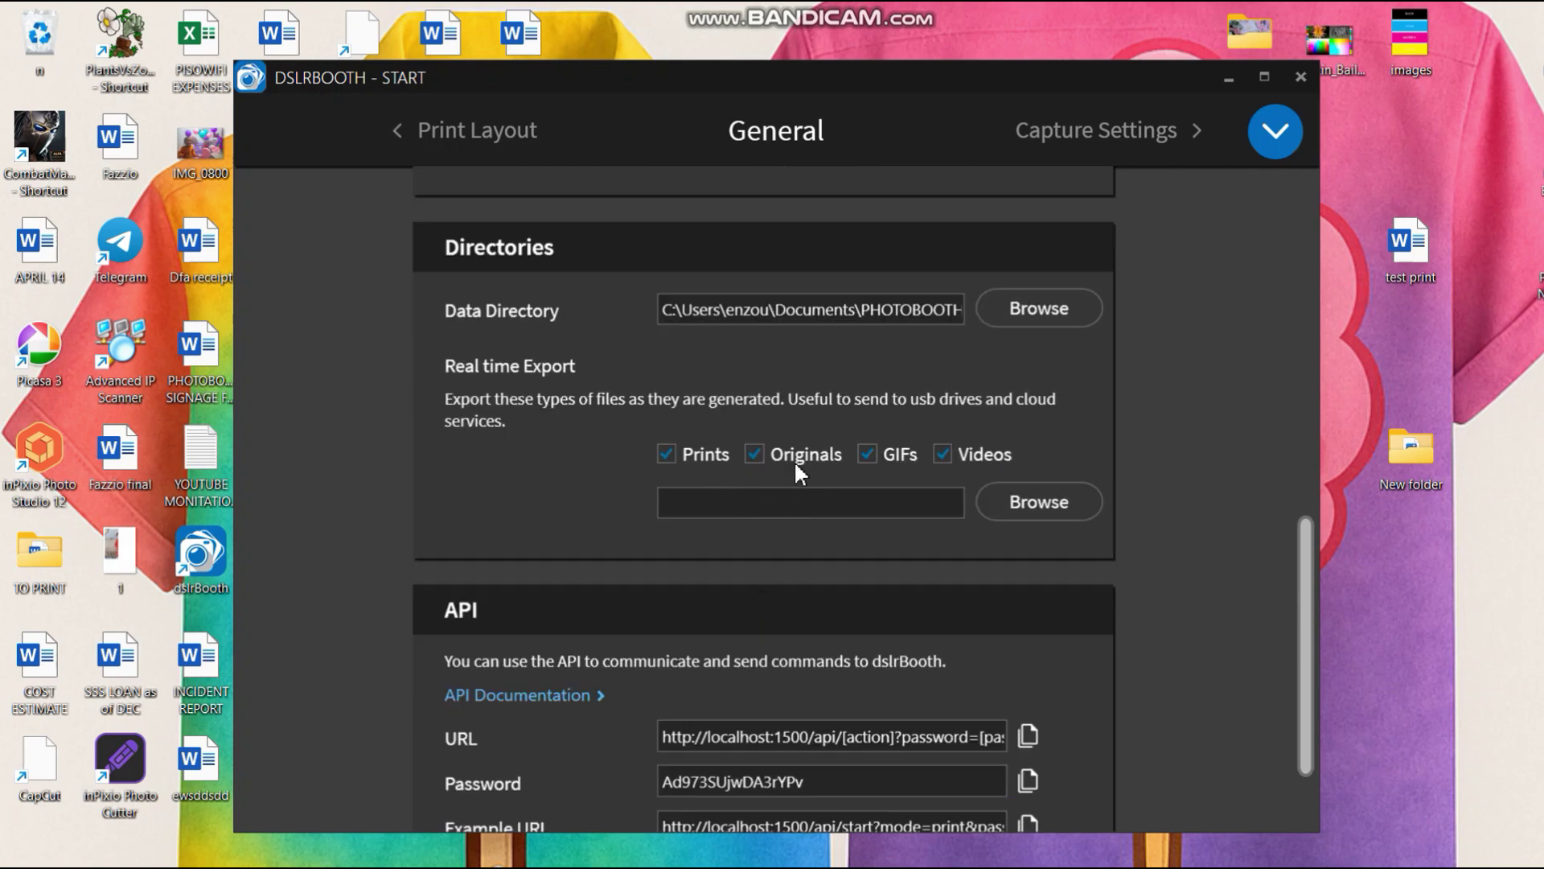
scroll(925, 476, "down", 1)
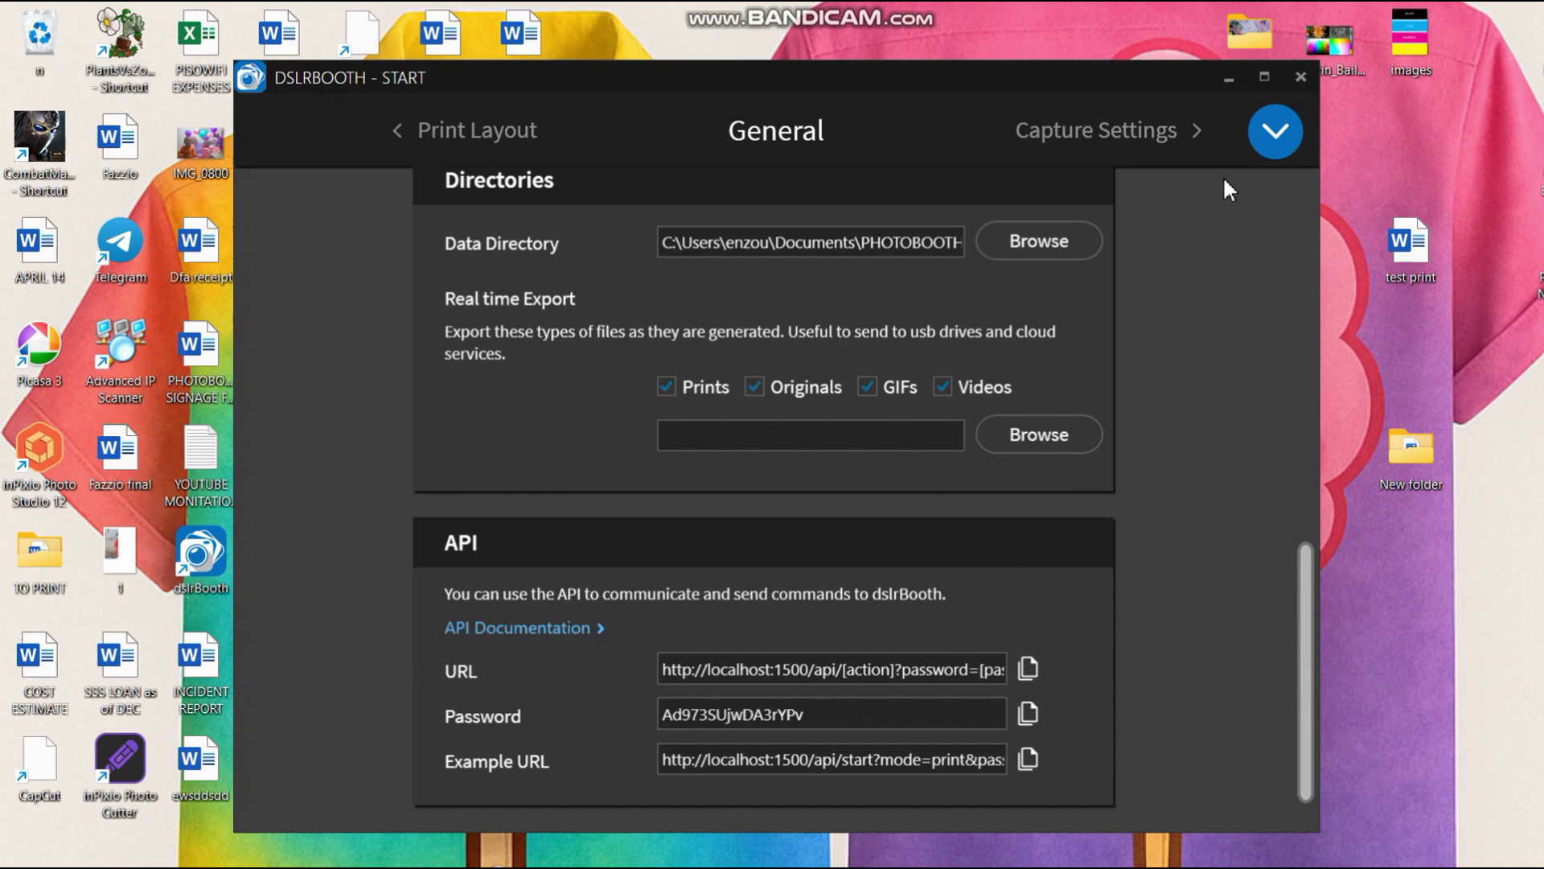
- Open Capture Settings and examine the Photo and GIF sections, including countdown times, photo review time and GIF creation options
left_click(1264, 135)
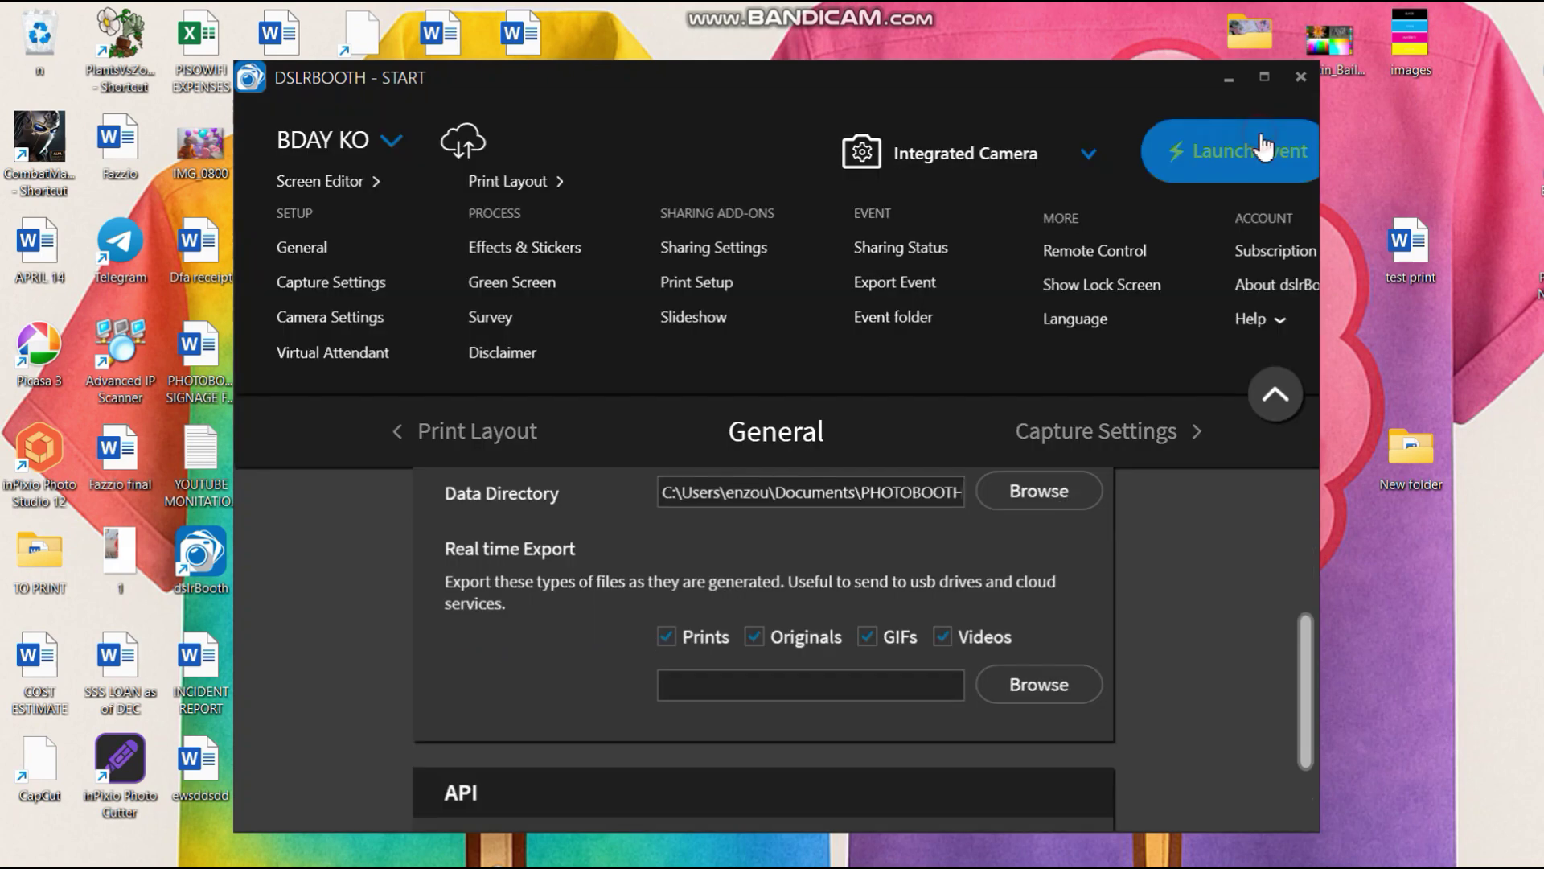
left_click(329, 286)
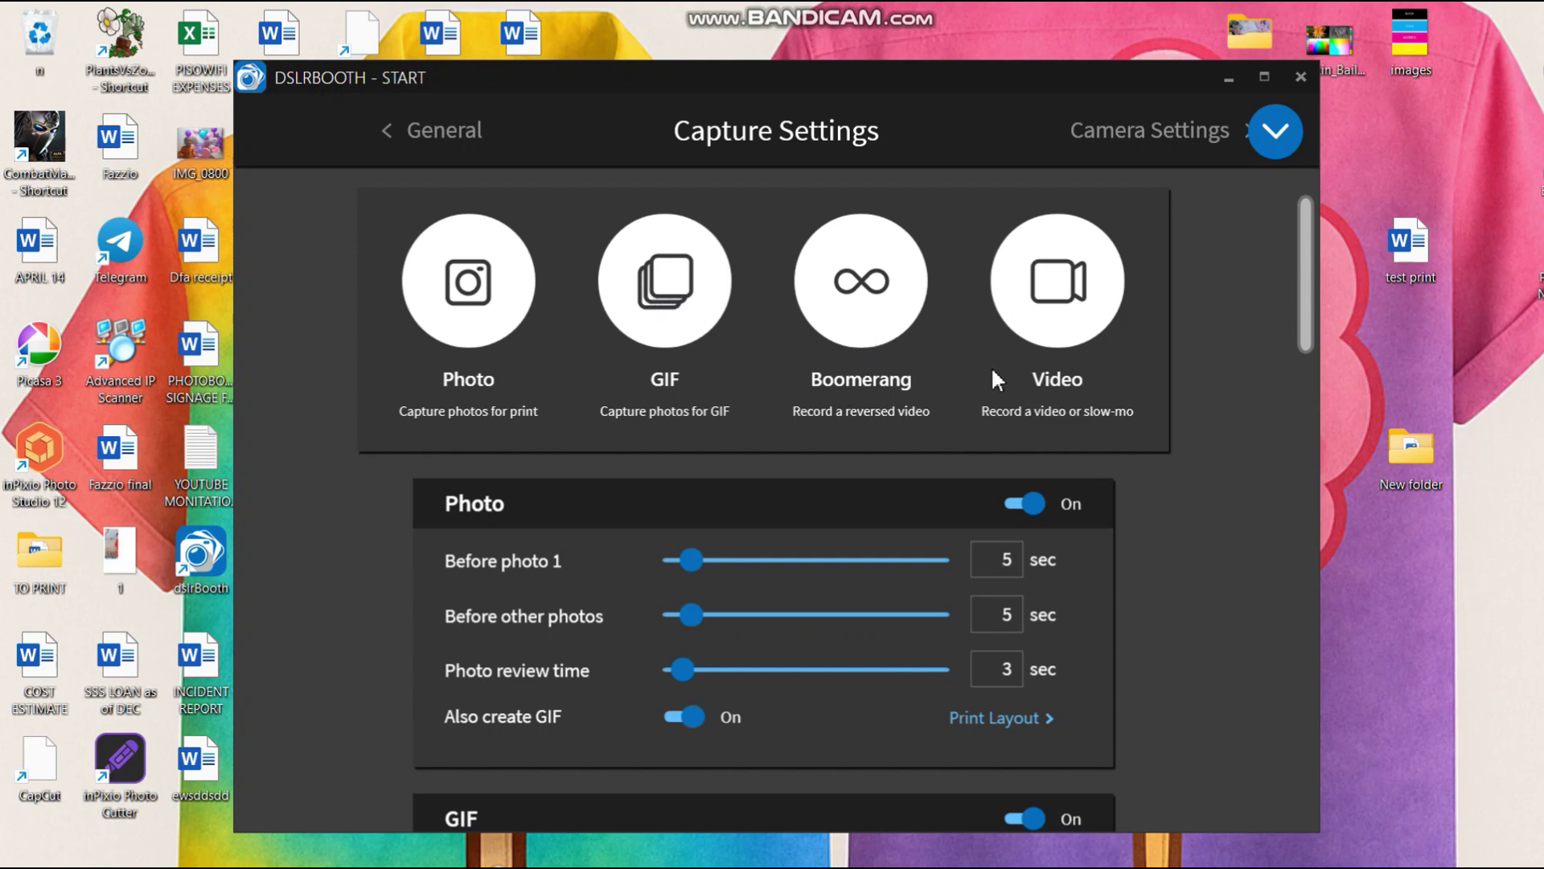
scroll(997, 379, "down", 1)
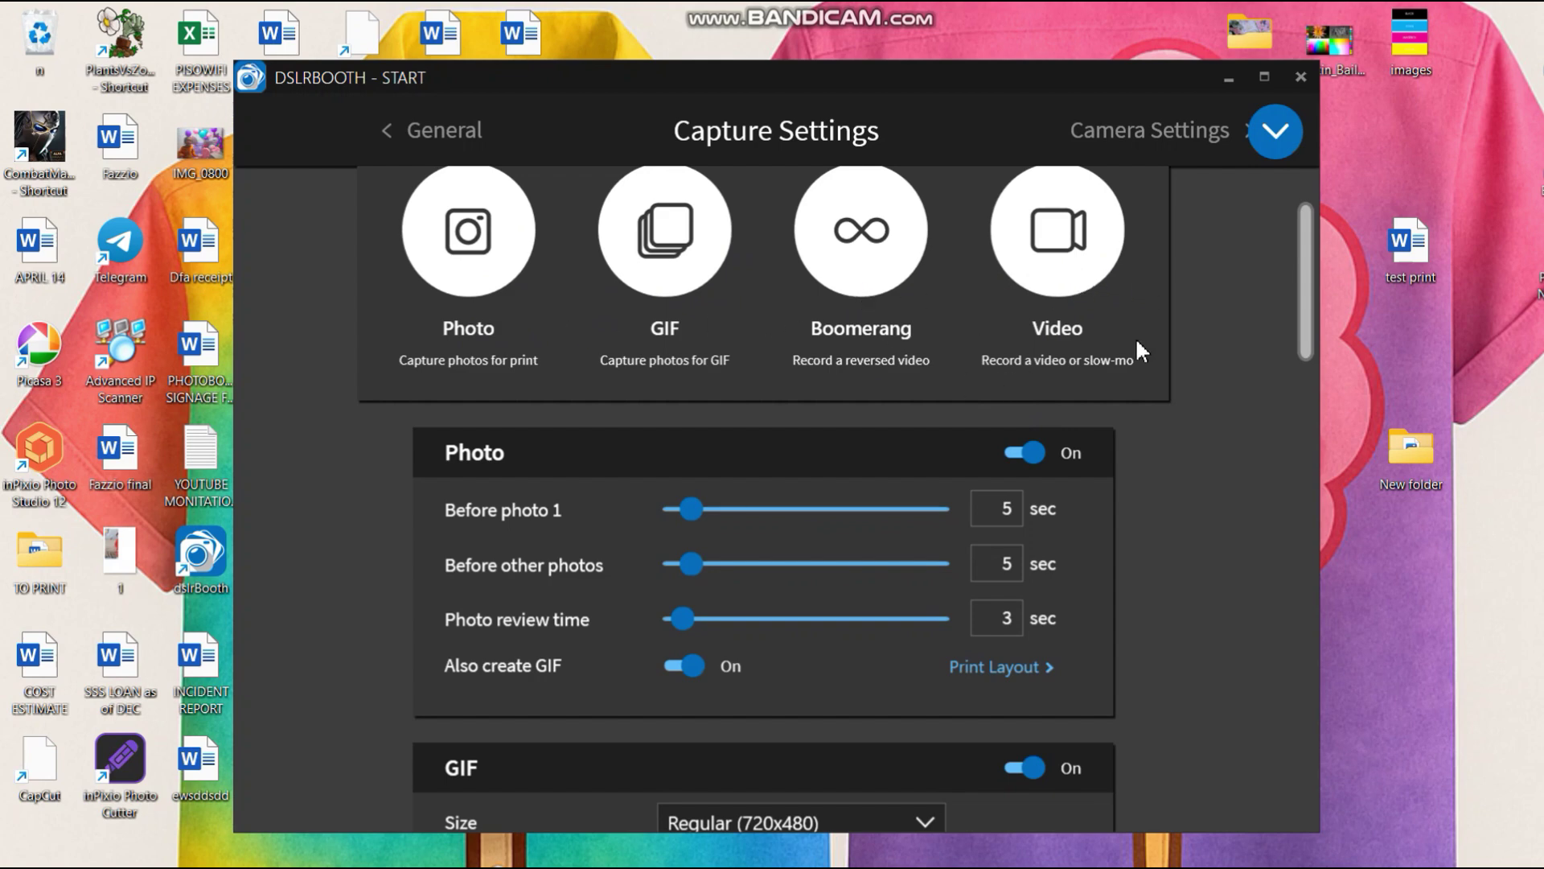
scroll(1155, 394, "down", 1)
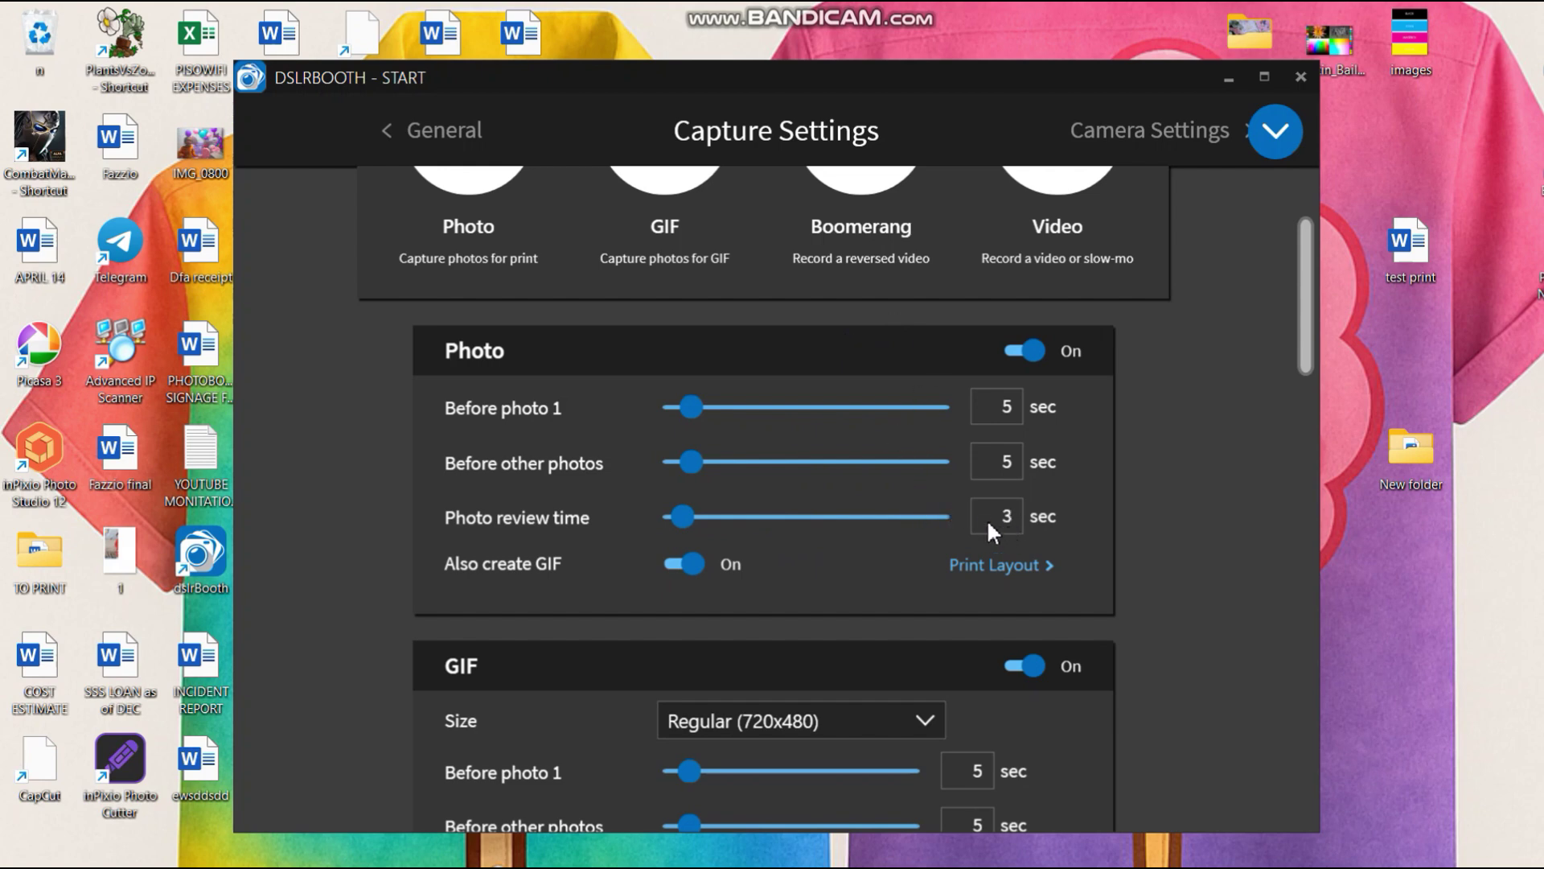
scroll(900, 523, "down", 1)
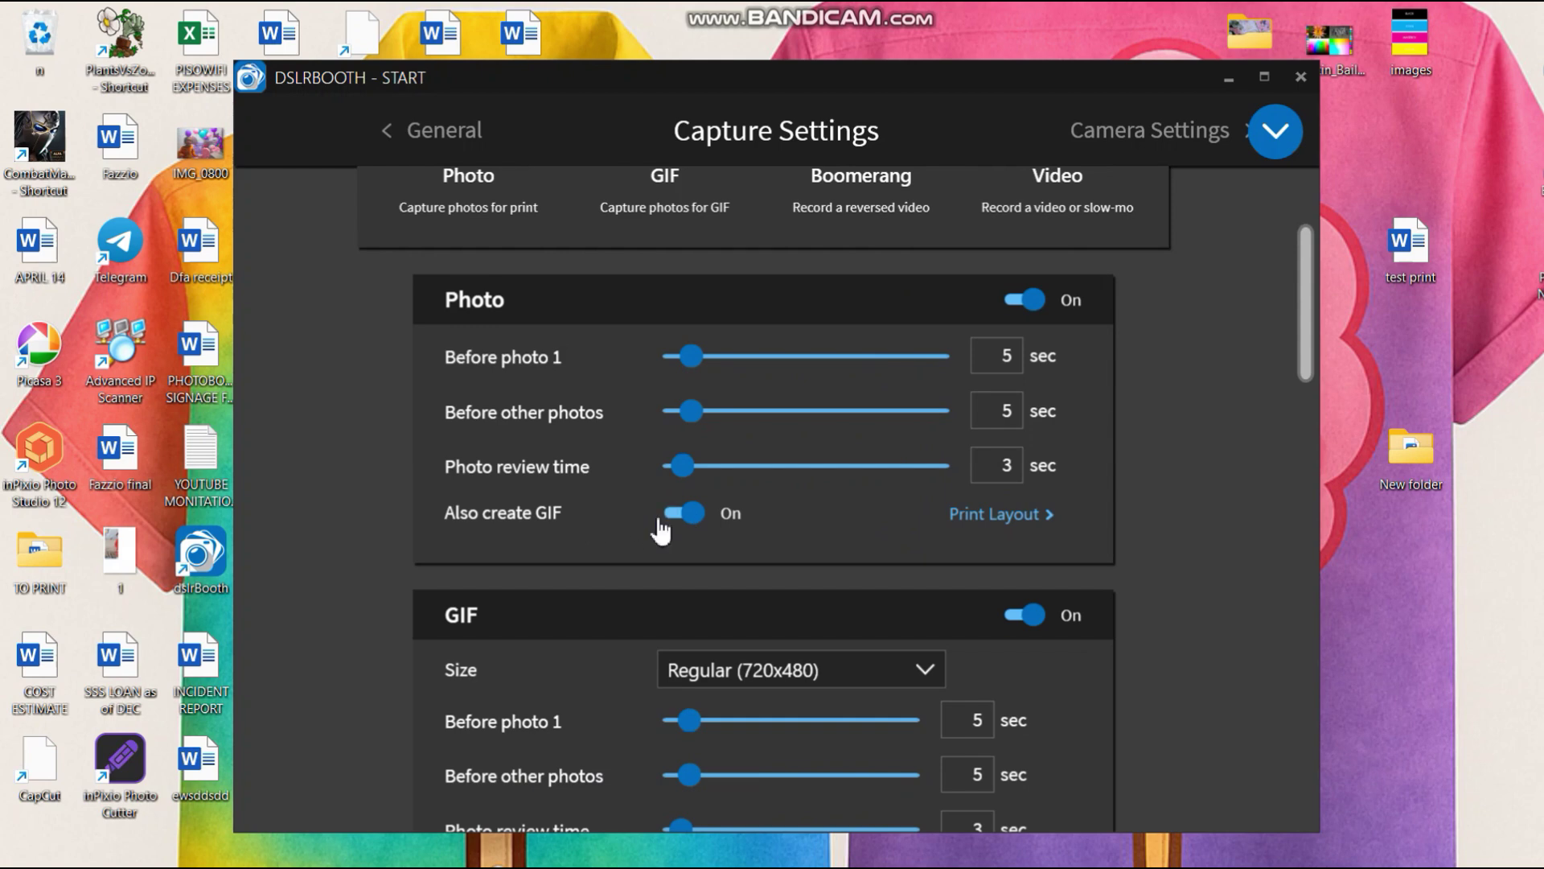
scroll(769, 567, "down", 2)
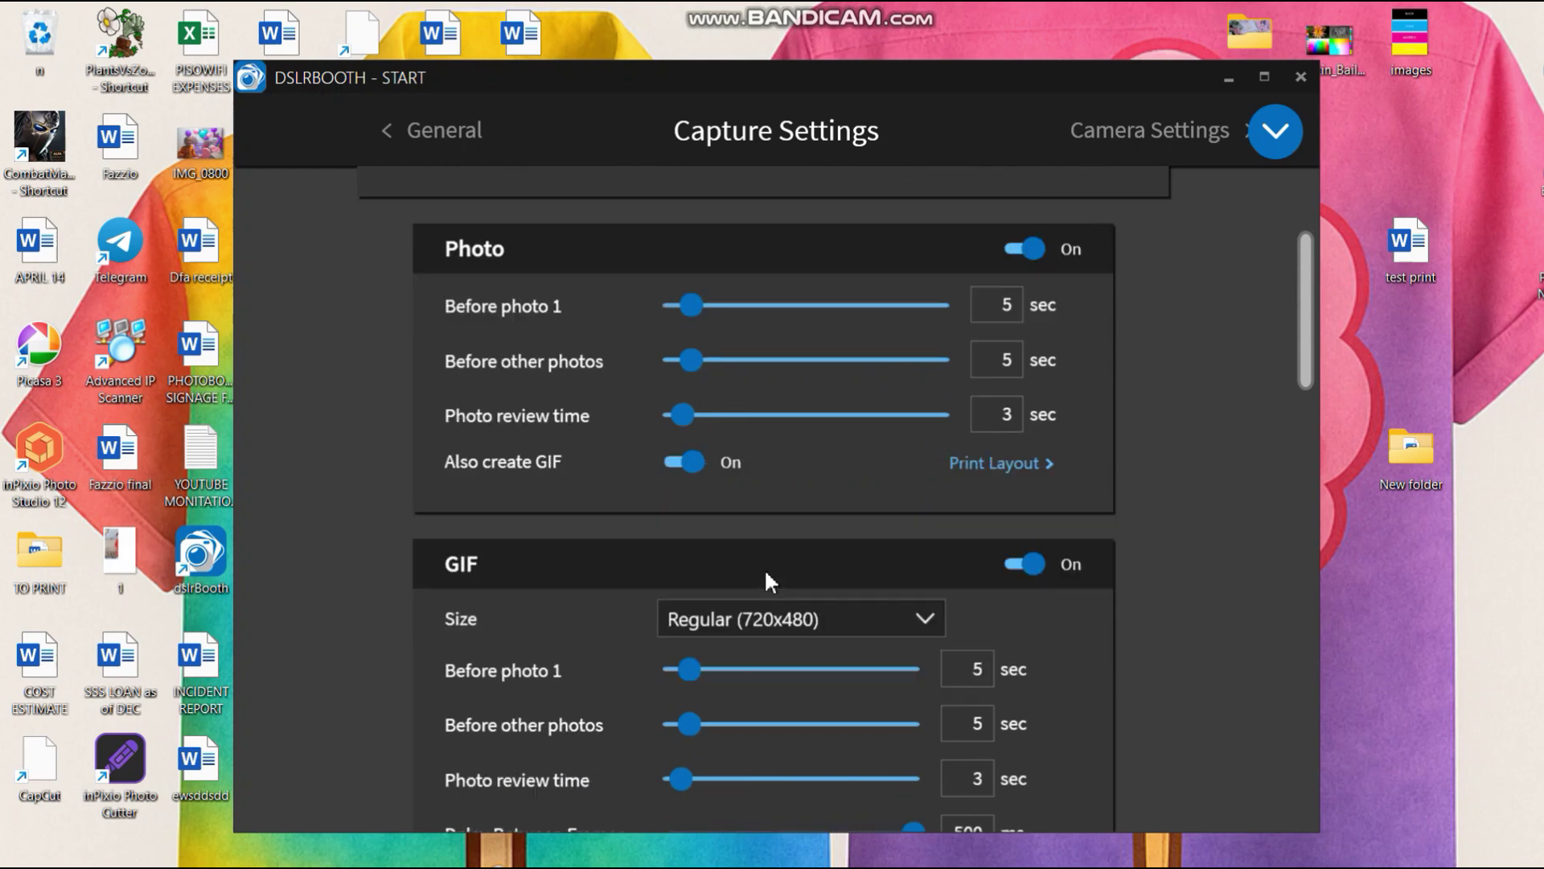
scroll(596, 560, "down", 2)
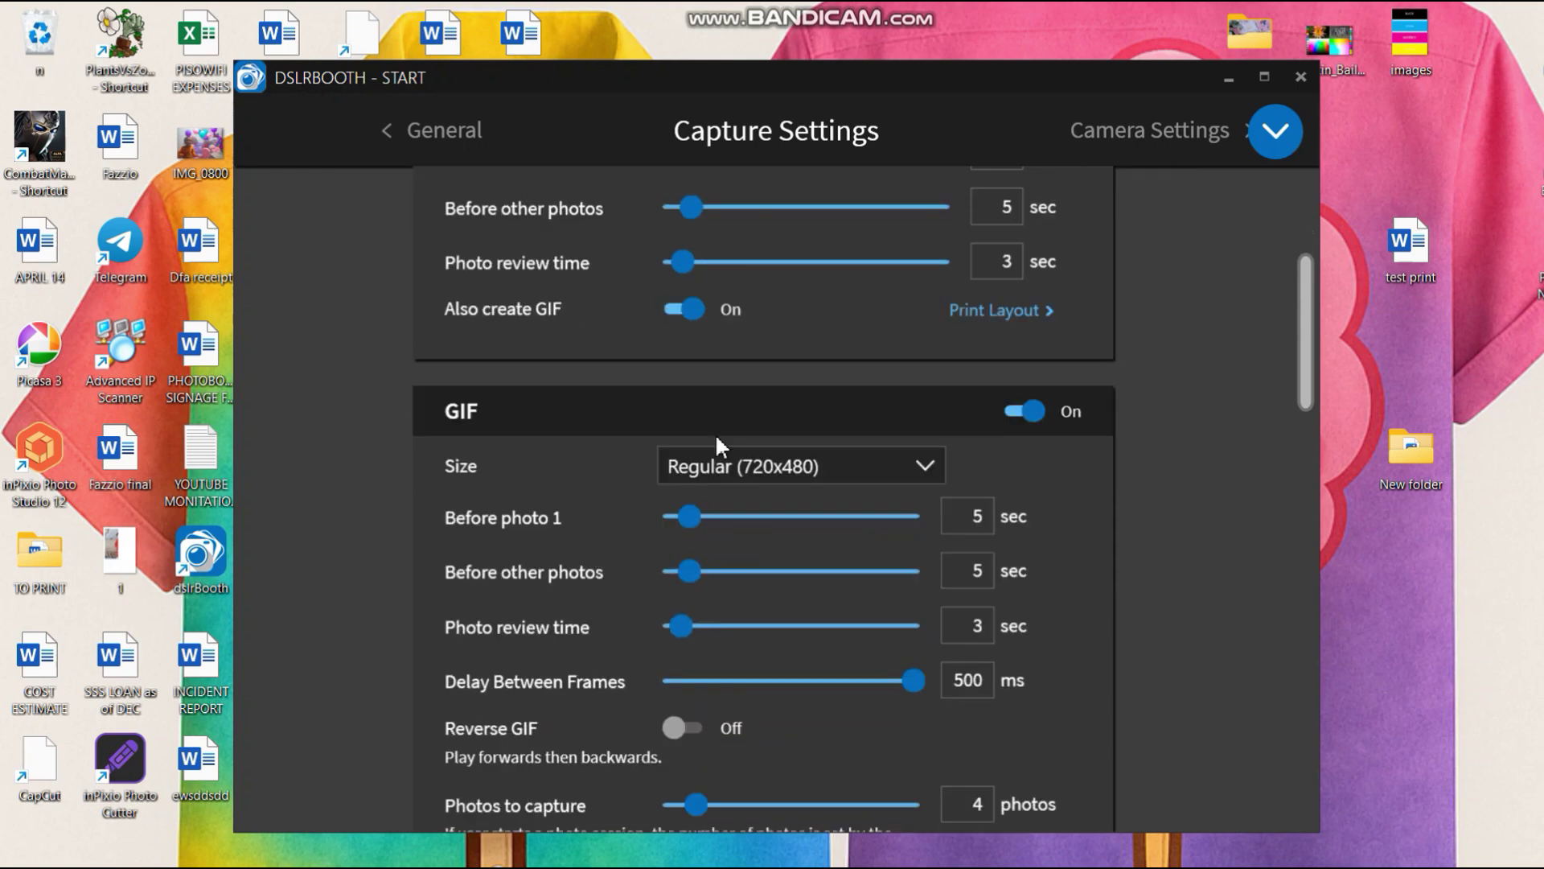
scroll(716, 439, "up", 8)
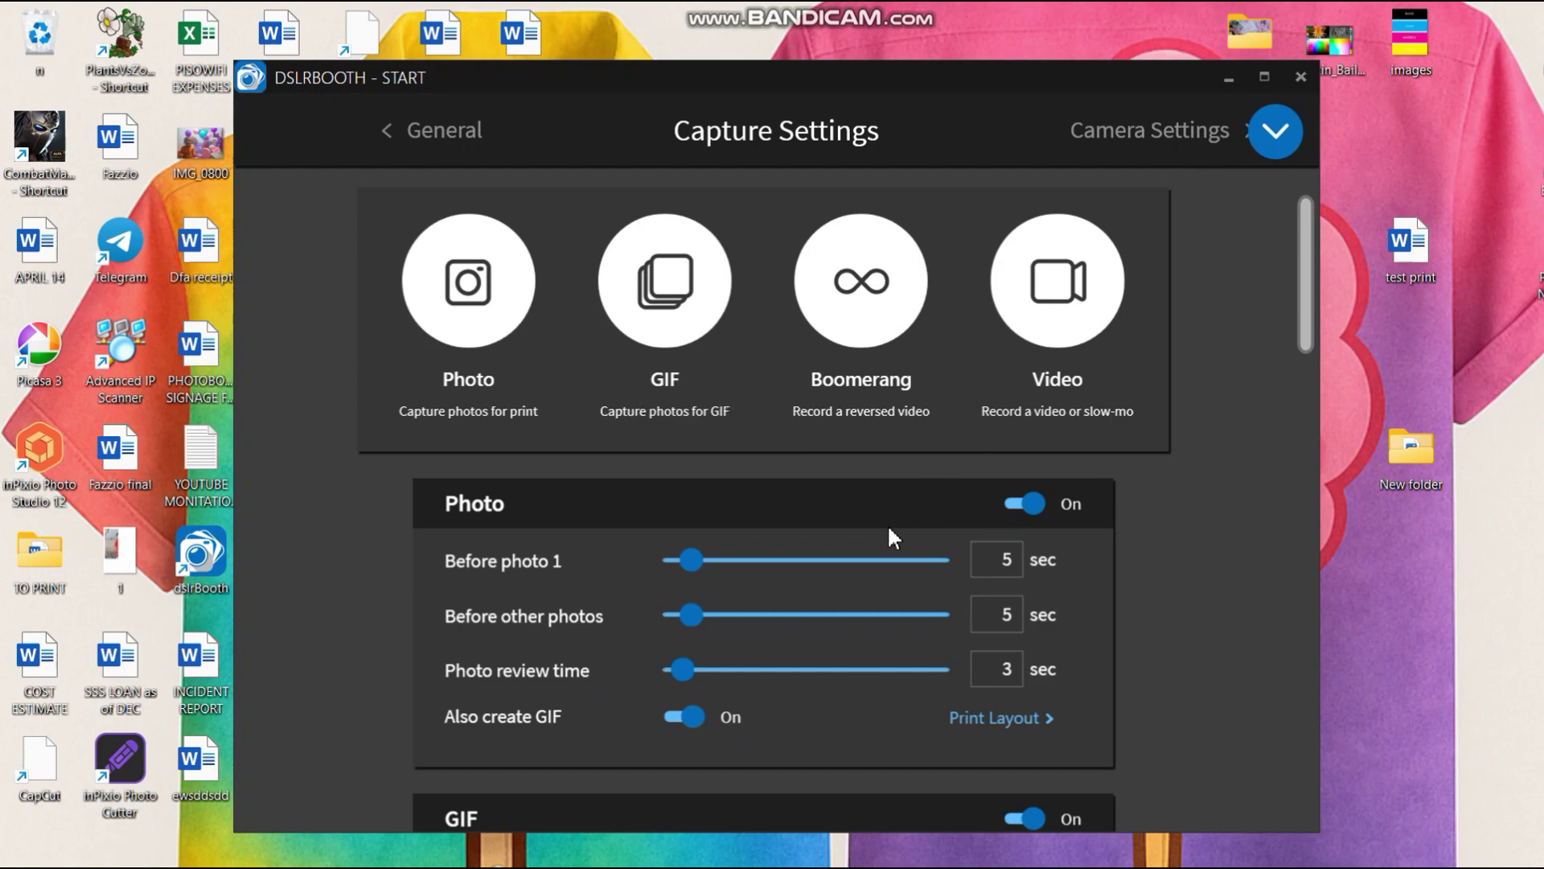
scroll(888, 529, "down", 7)
scroll(875, 519, "down", 4)
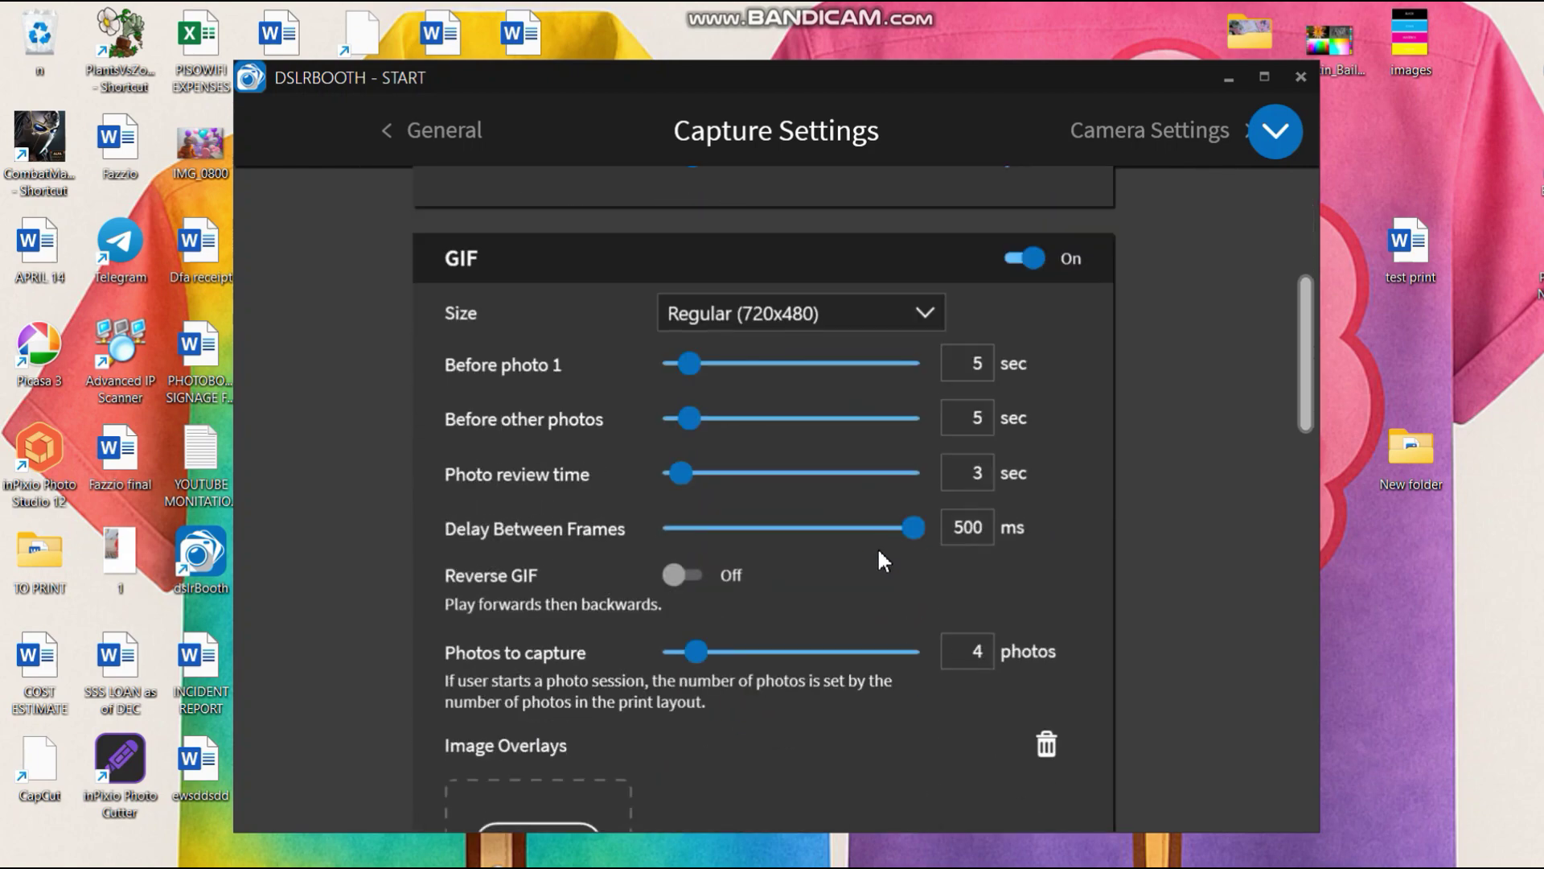
- Turn off the GIF, Boomerang and Video/360 capture modes in Capture Settings and review the enabled modes
scroll(877, 547, "up", 5)
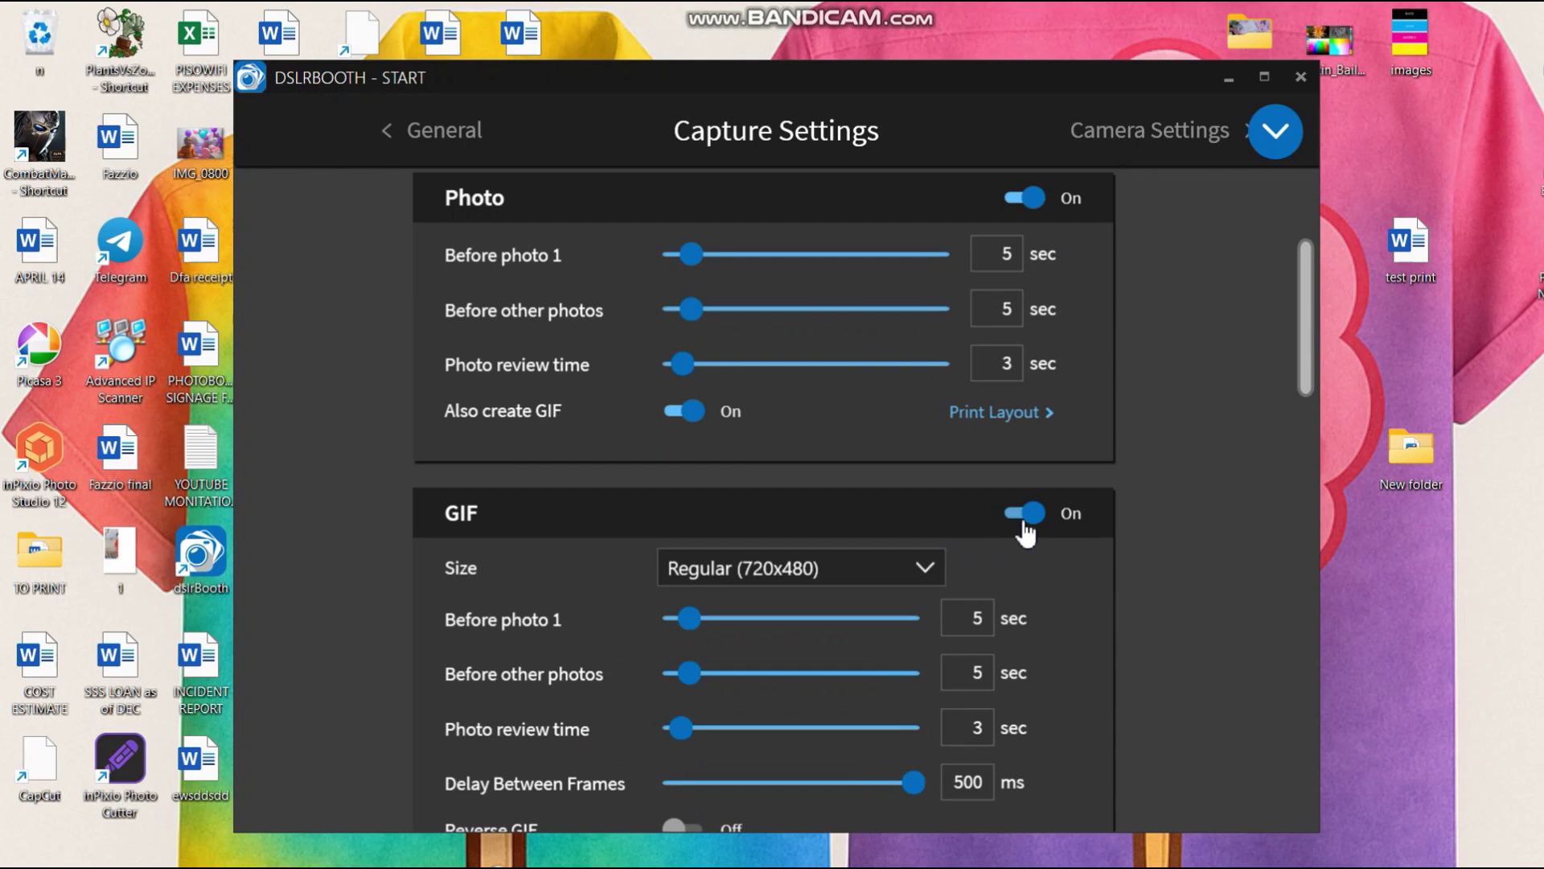
scroll(1025, 531, "down", 1)
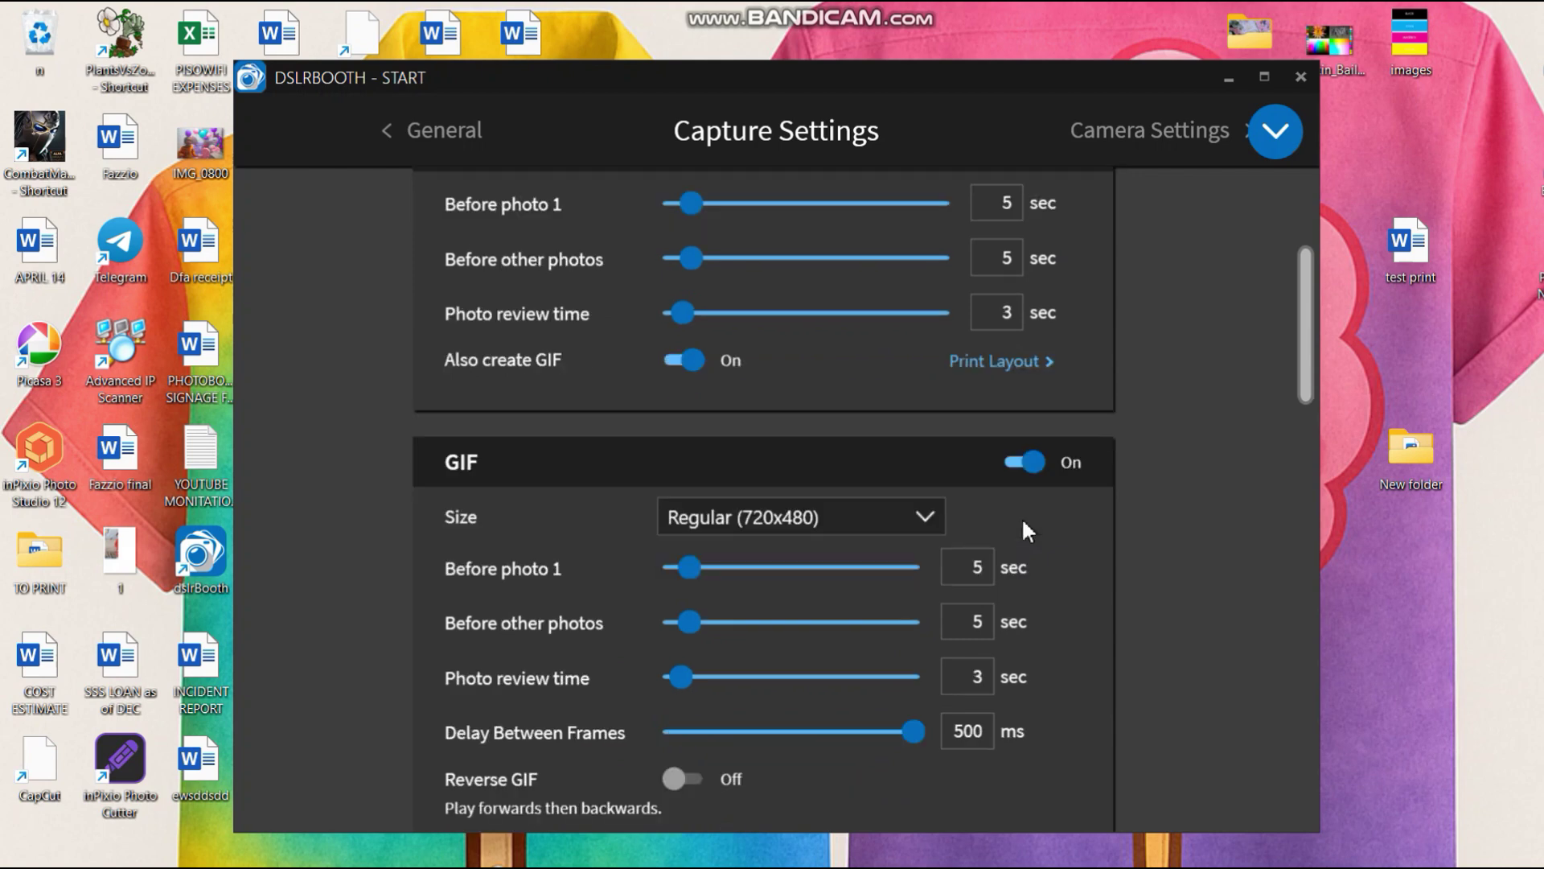
left_click(1024, 463)
scroll(1015, 499, "down", 2)
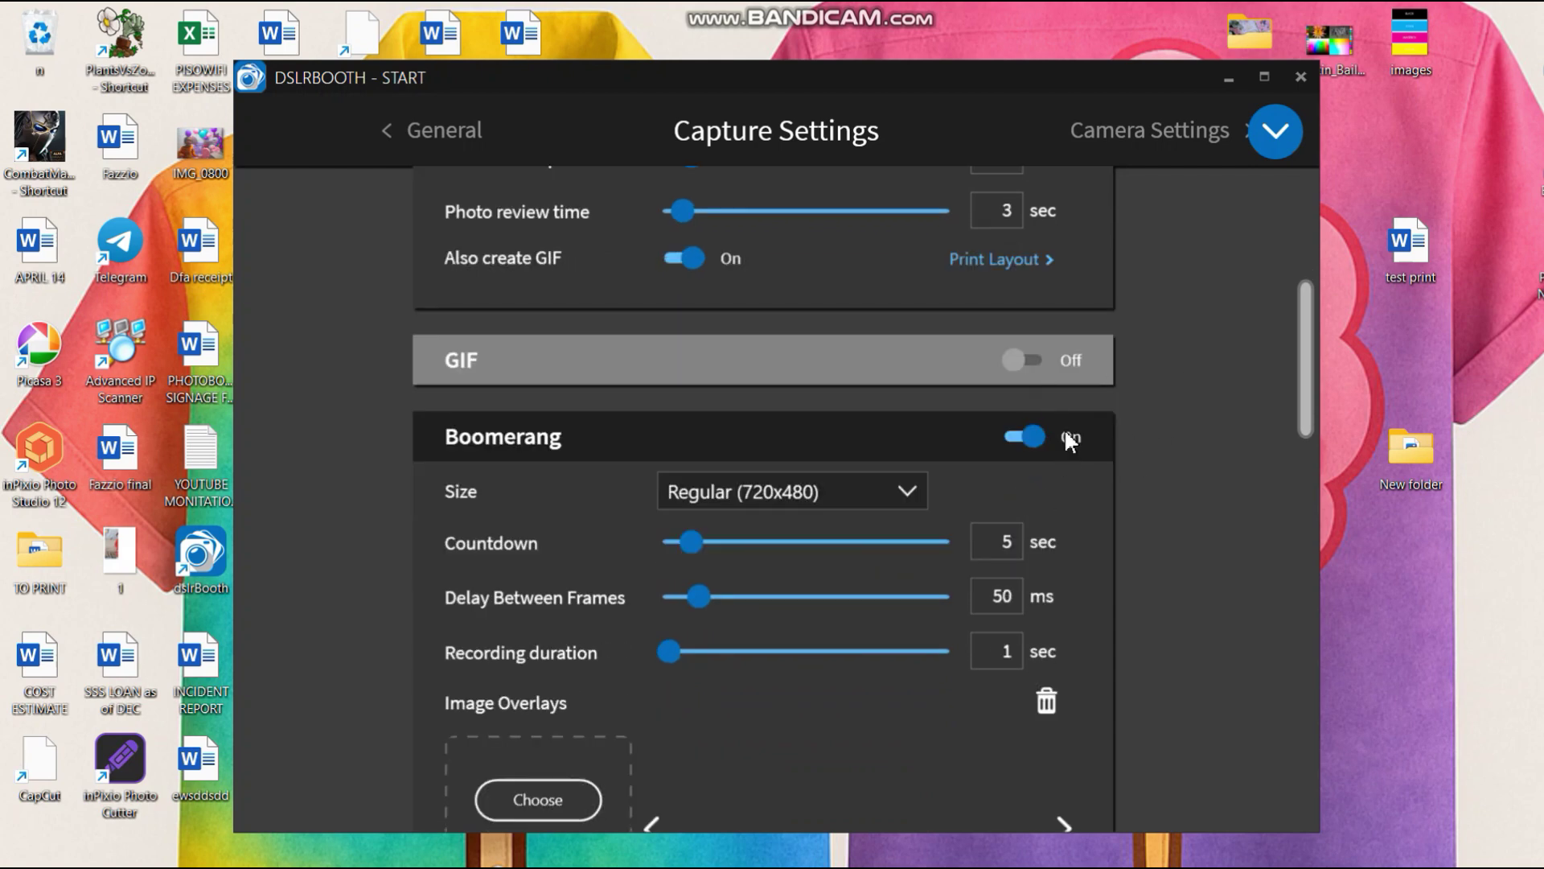
left_click(1018, 444)
scroll(1022, 443, "down", 2)
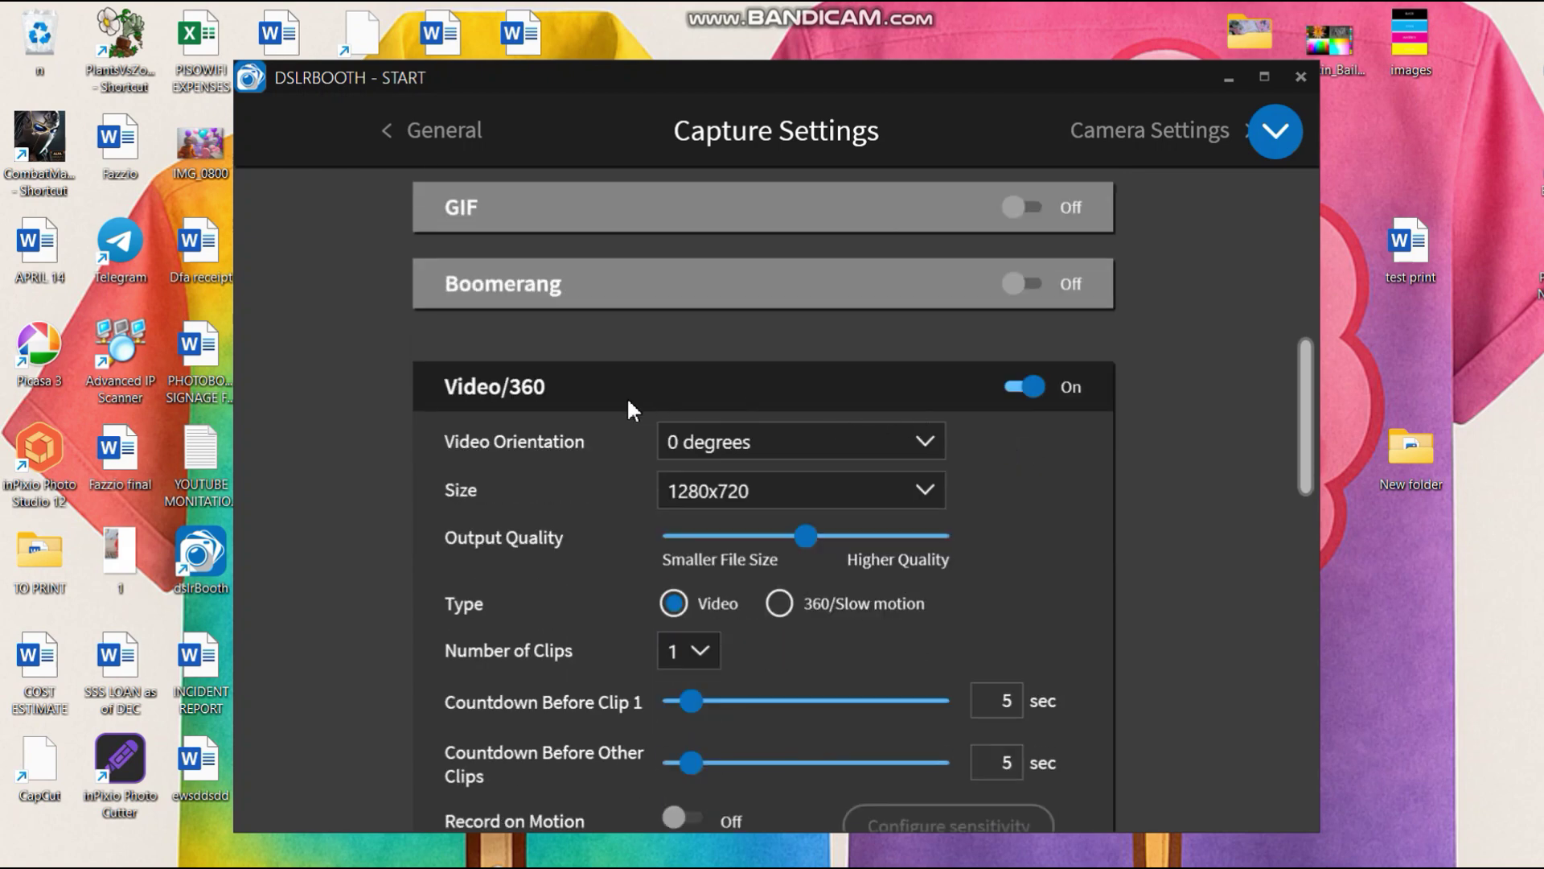
left_click(1018, 397)
scroll(933, 455, "up", 3)
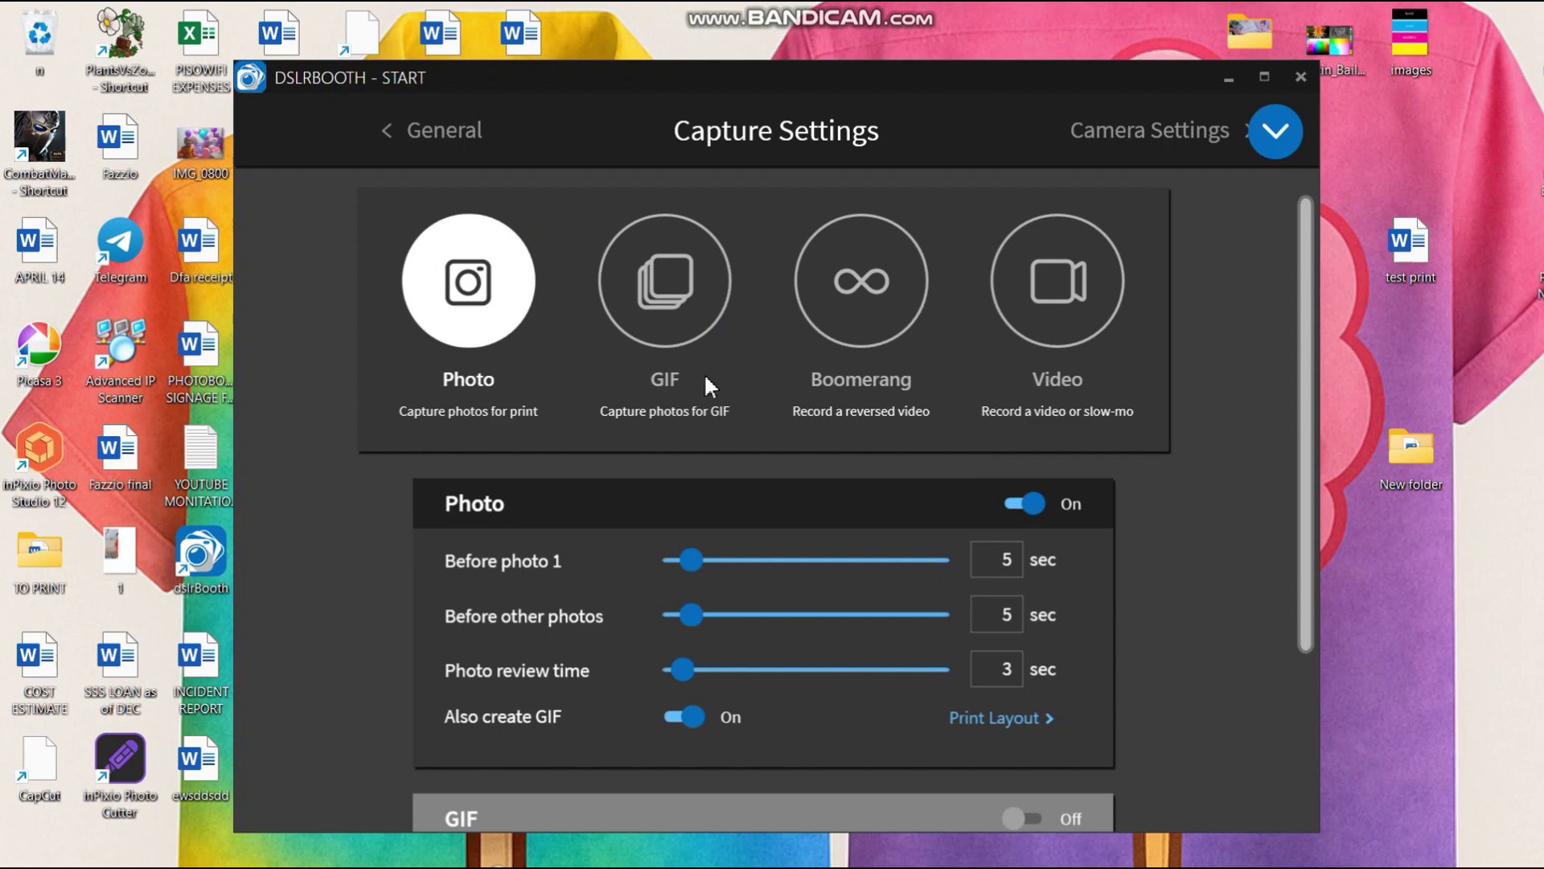
scroll(898, 453, "down", 3)
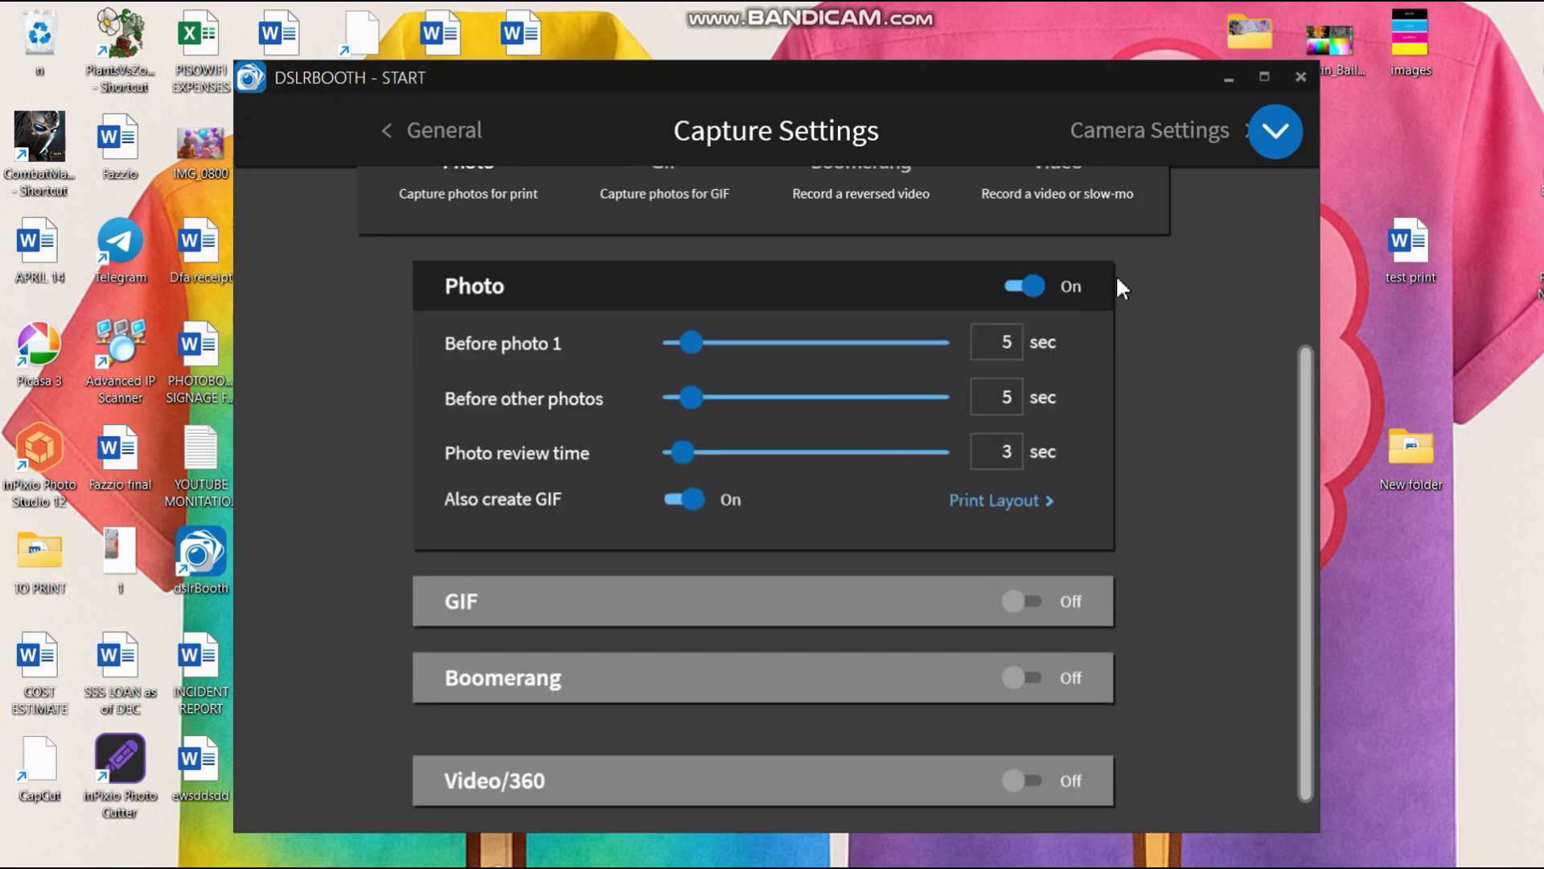
- Open Camera Settings and examine the webcam, mirror live view, rotation and audio input options
left_click(1274, 135)
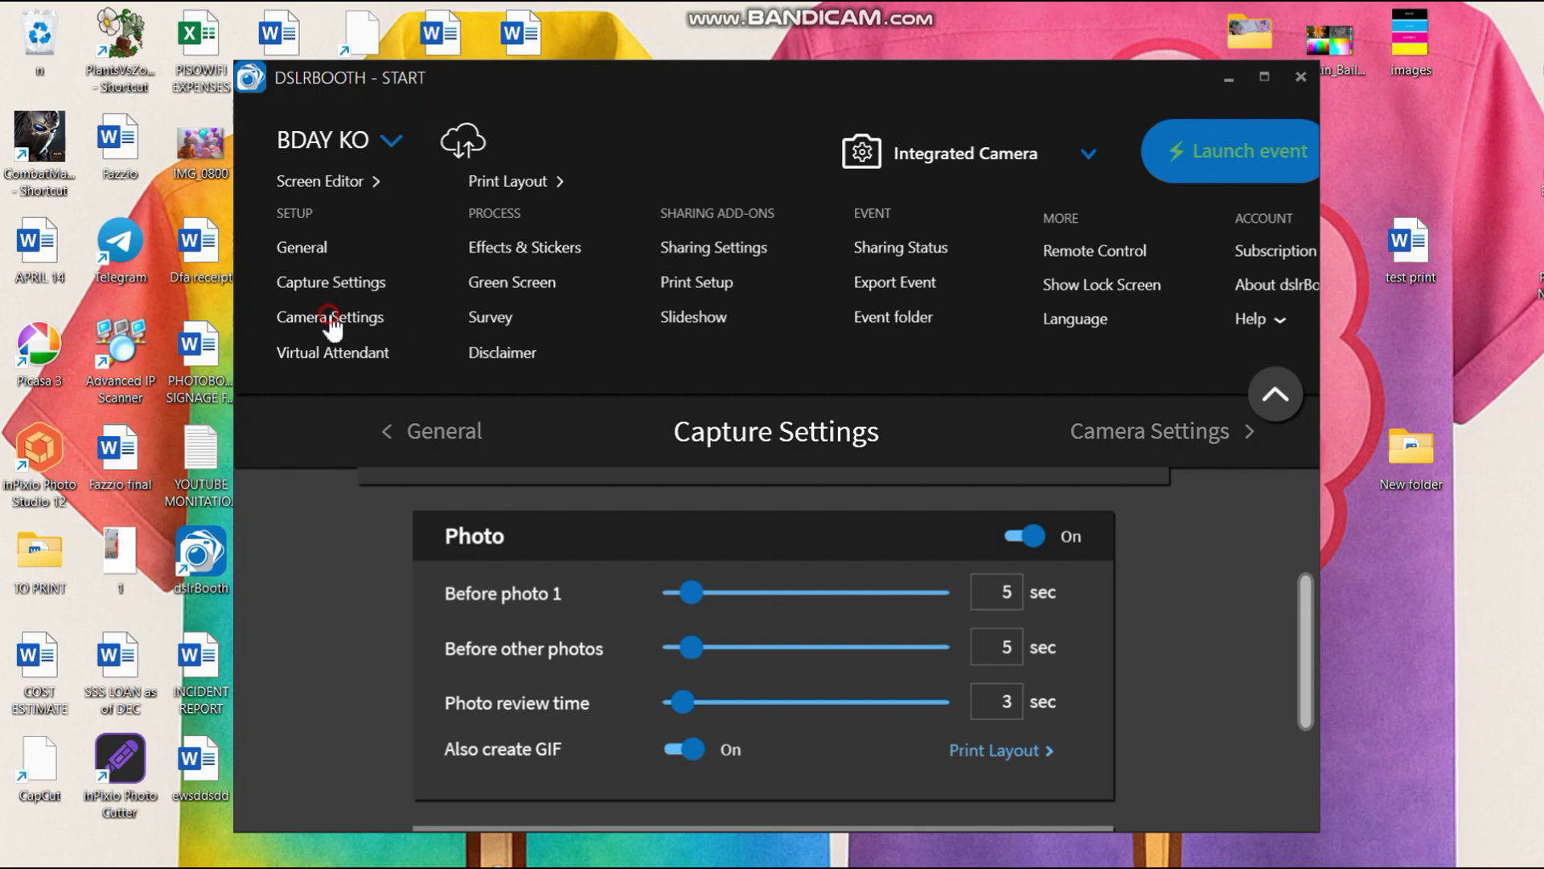
left_click(508, 320)
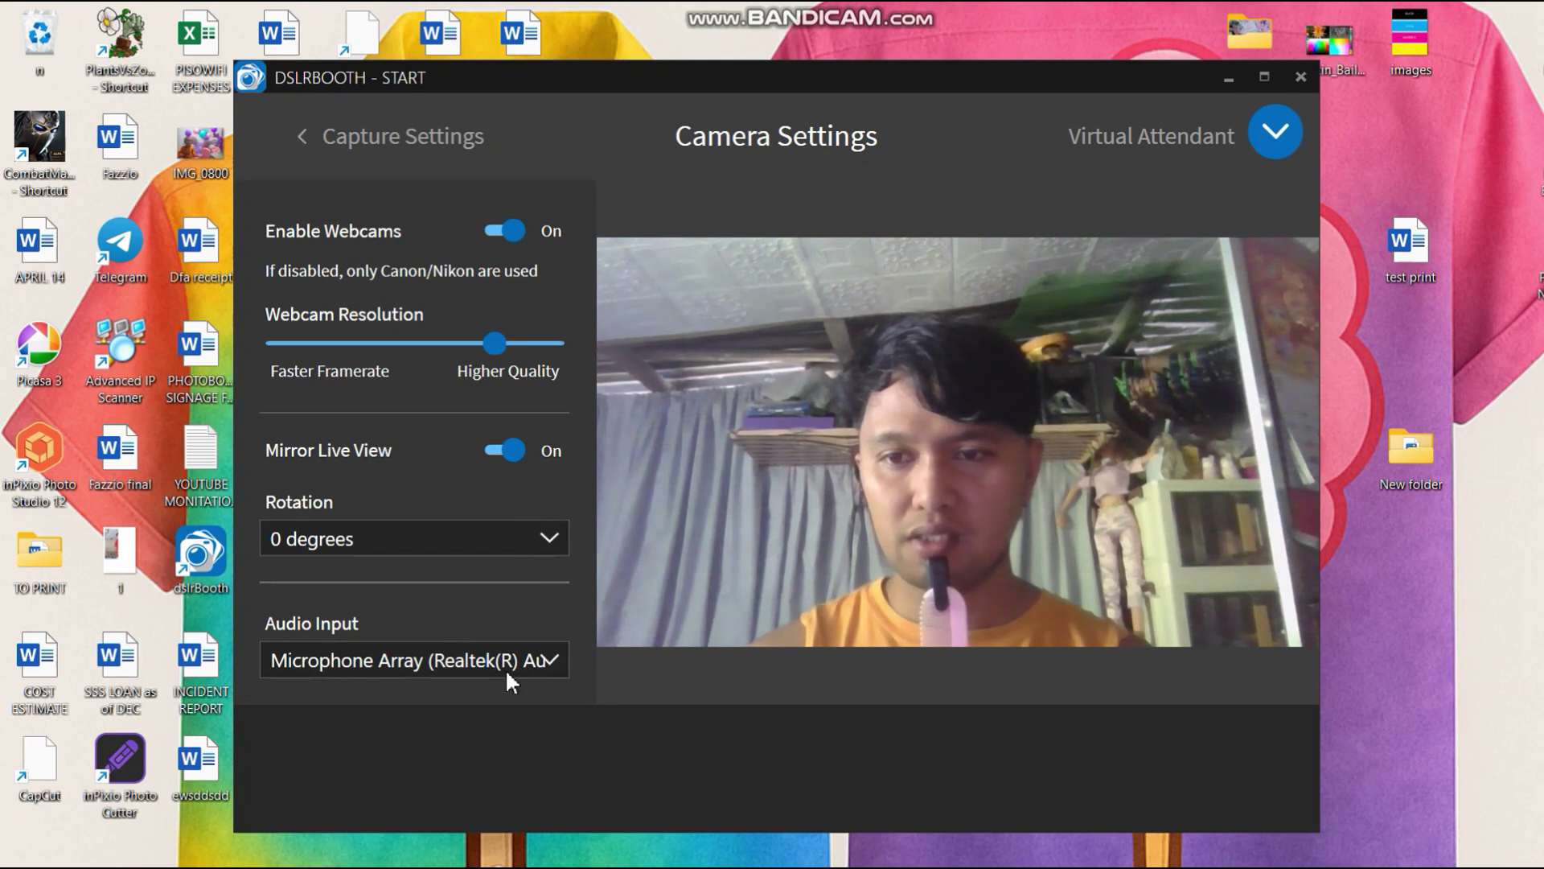
- Open the Virtual Attendant settings and examine the style choice and the media slots for Start Screen, Countdown Video, Select an Effect and Before Countdown
left_click(1273, 135)
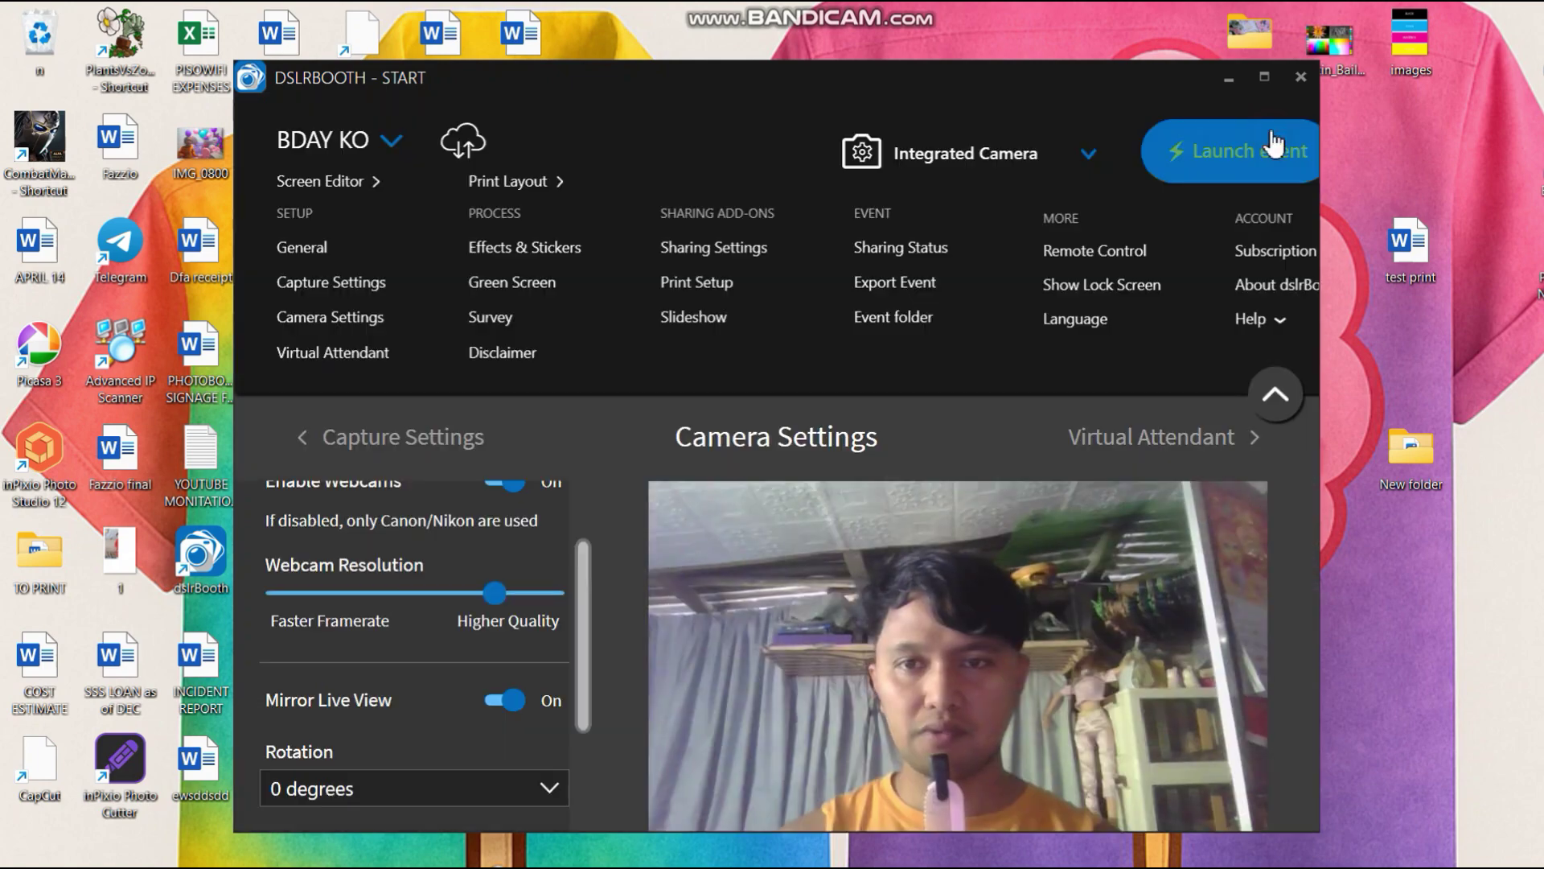
left_click(351, 355)
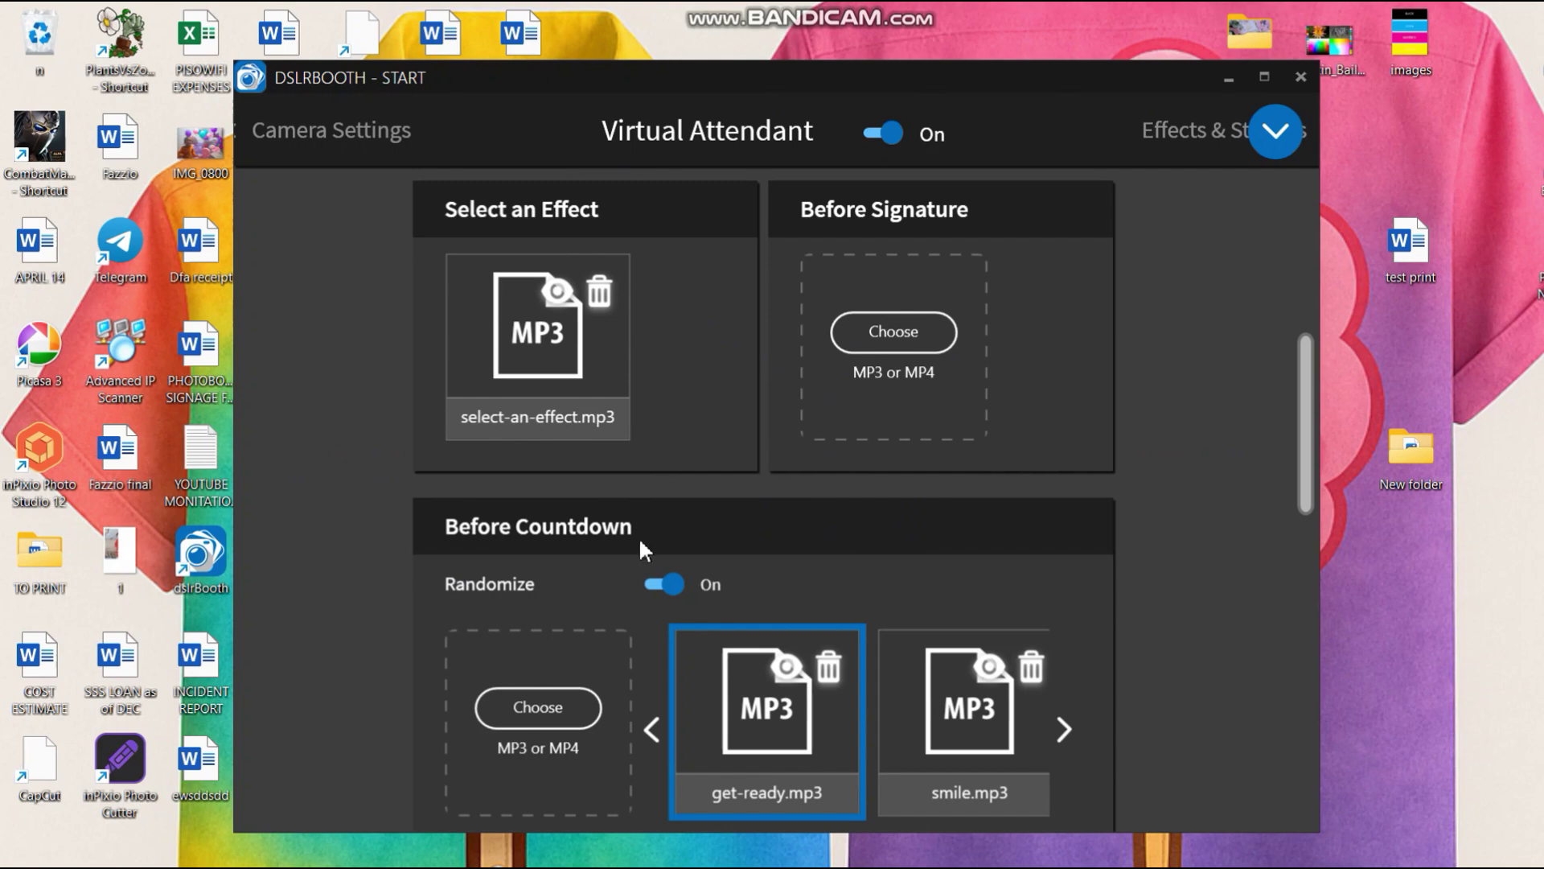
scroll(771, 568, "down", 1)
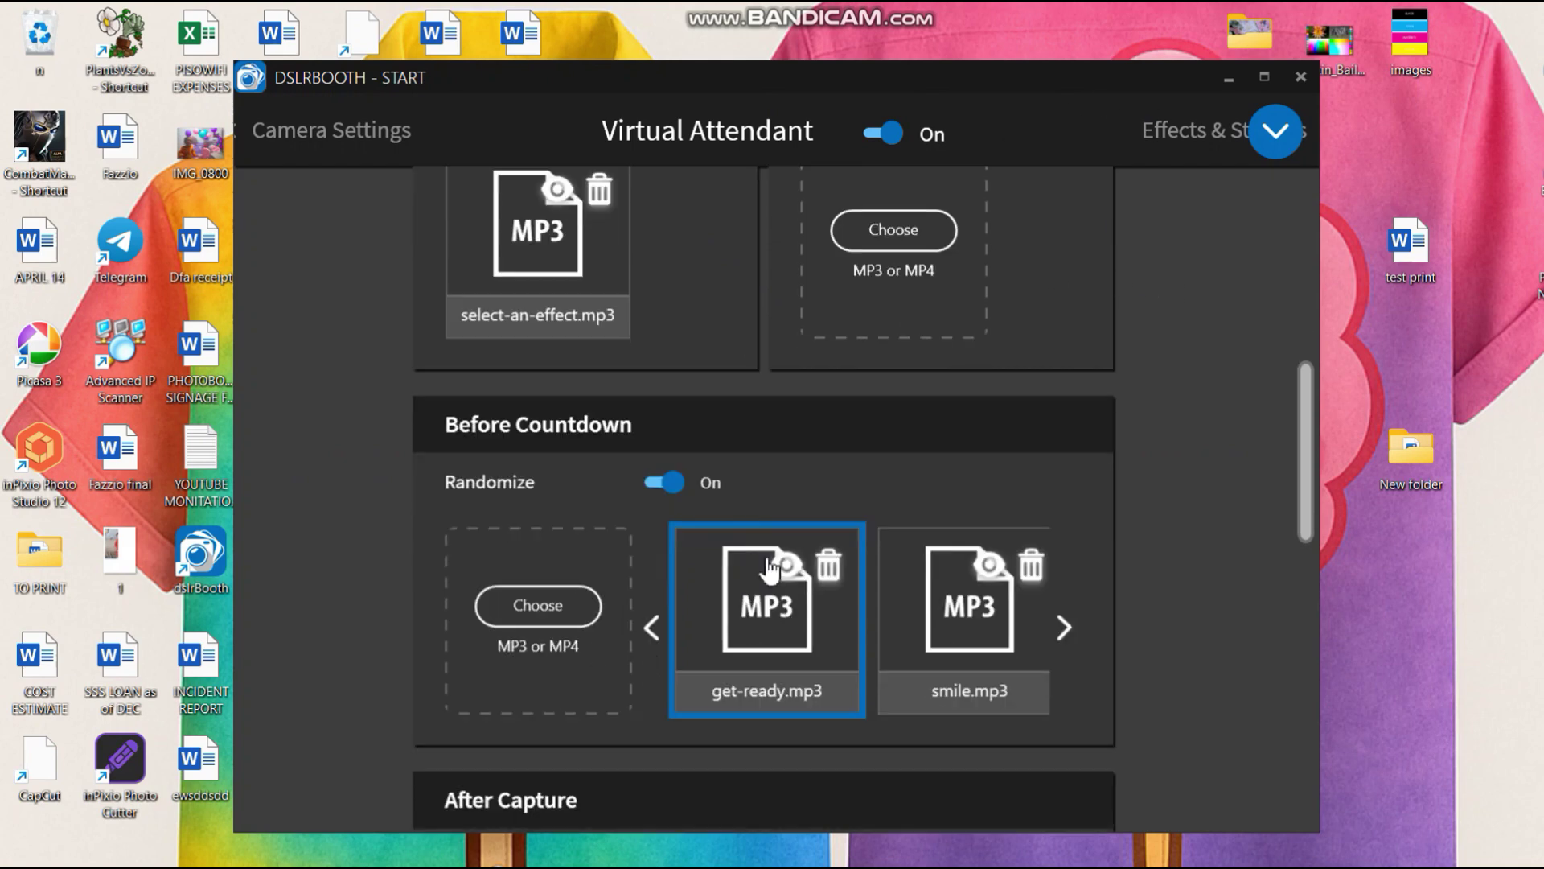
scroll(637, 576, "up", 6)
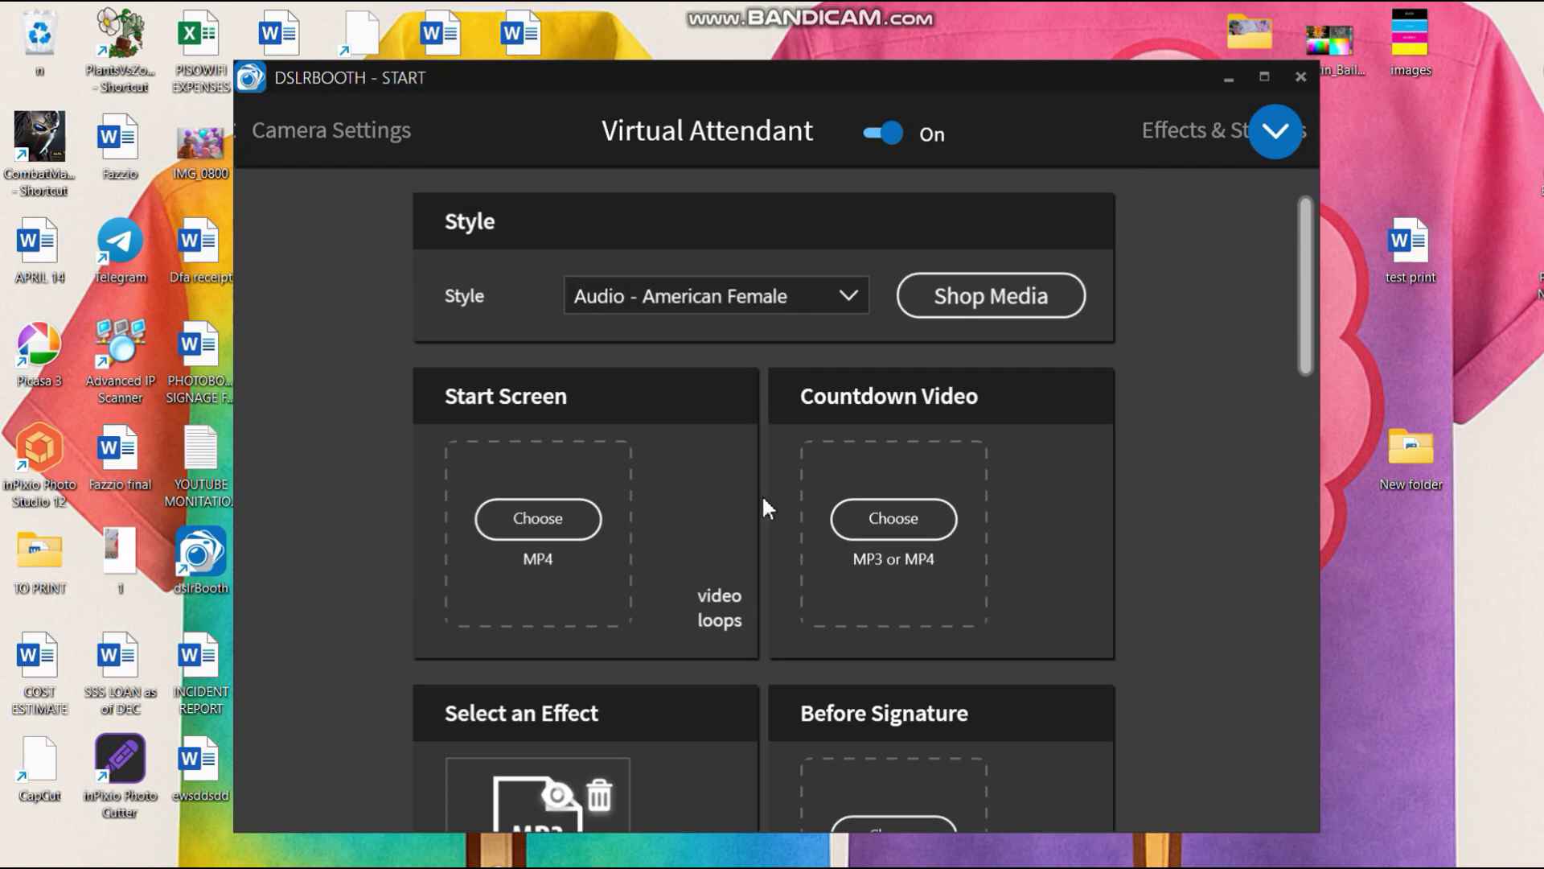
scroll(761, 494, "down", 2)
scroll(765, 495, "down", 1)
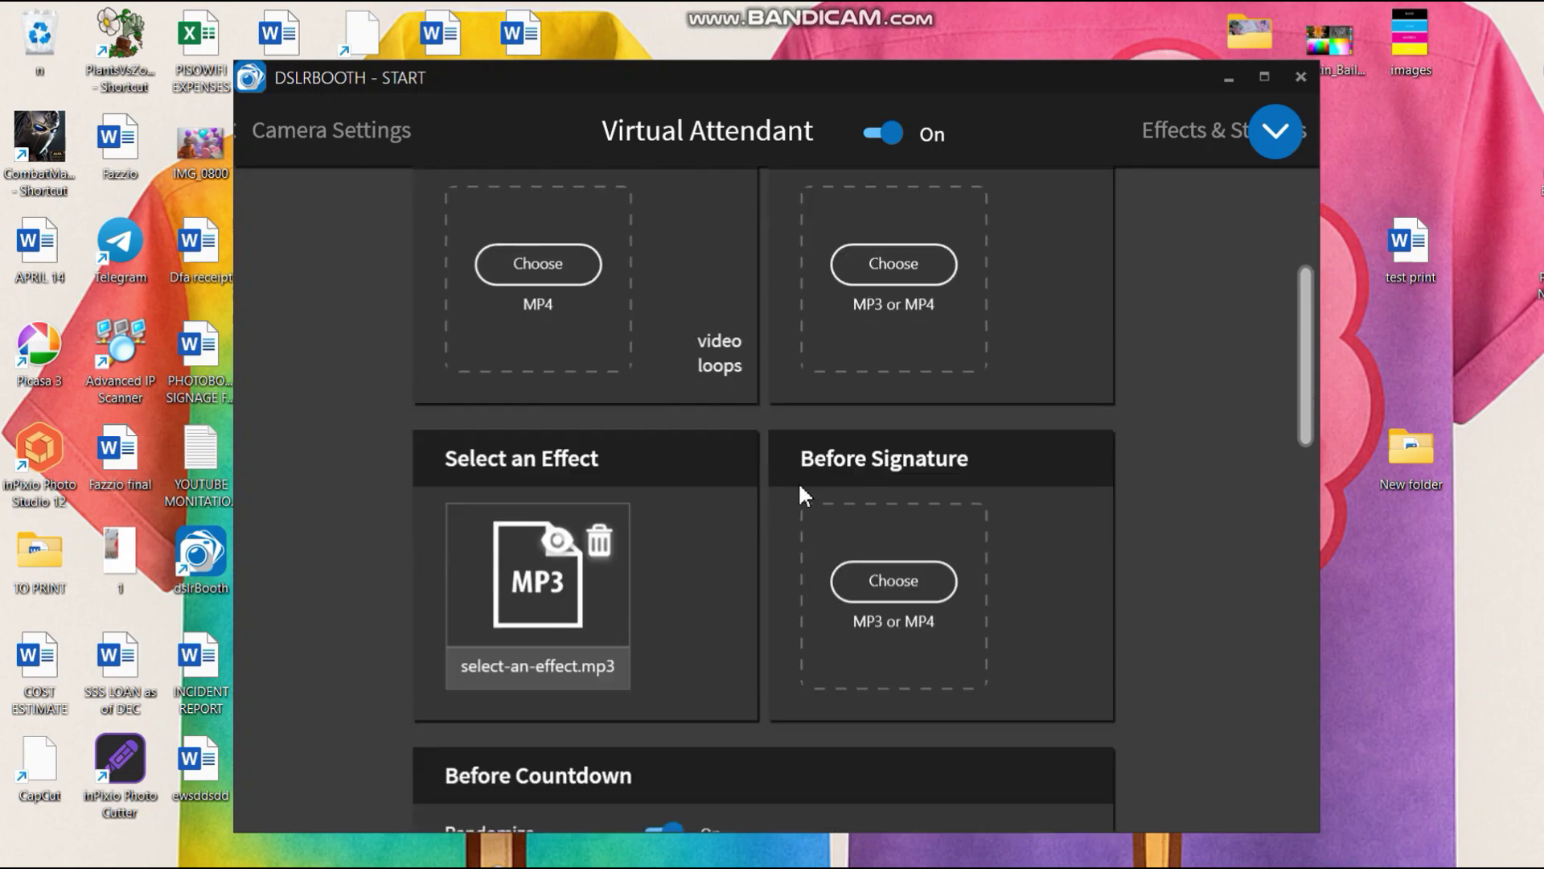
scroll(800, 493, "down", 3)
scroll(804, 494, "up", 5)
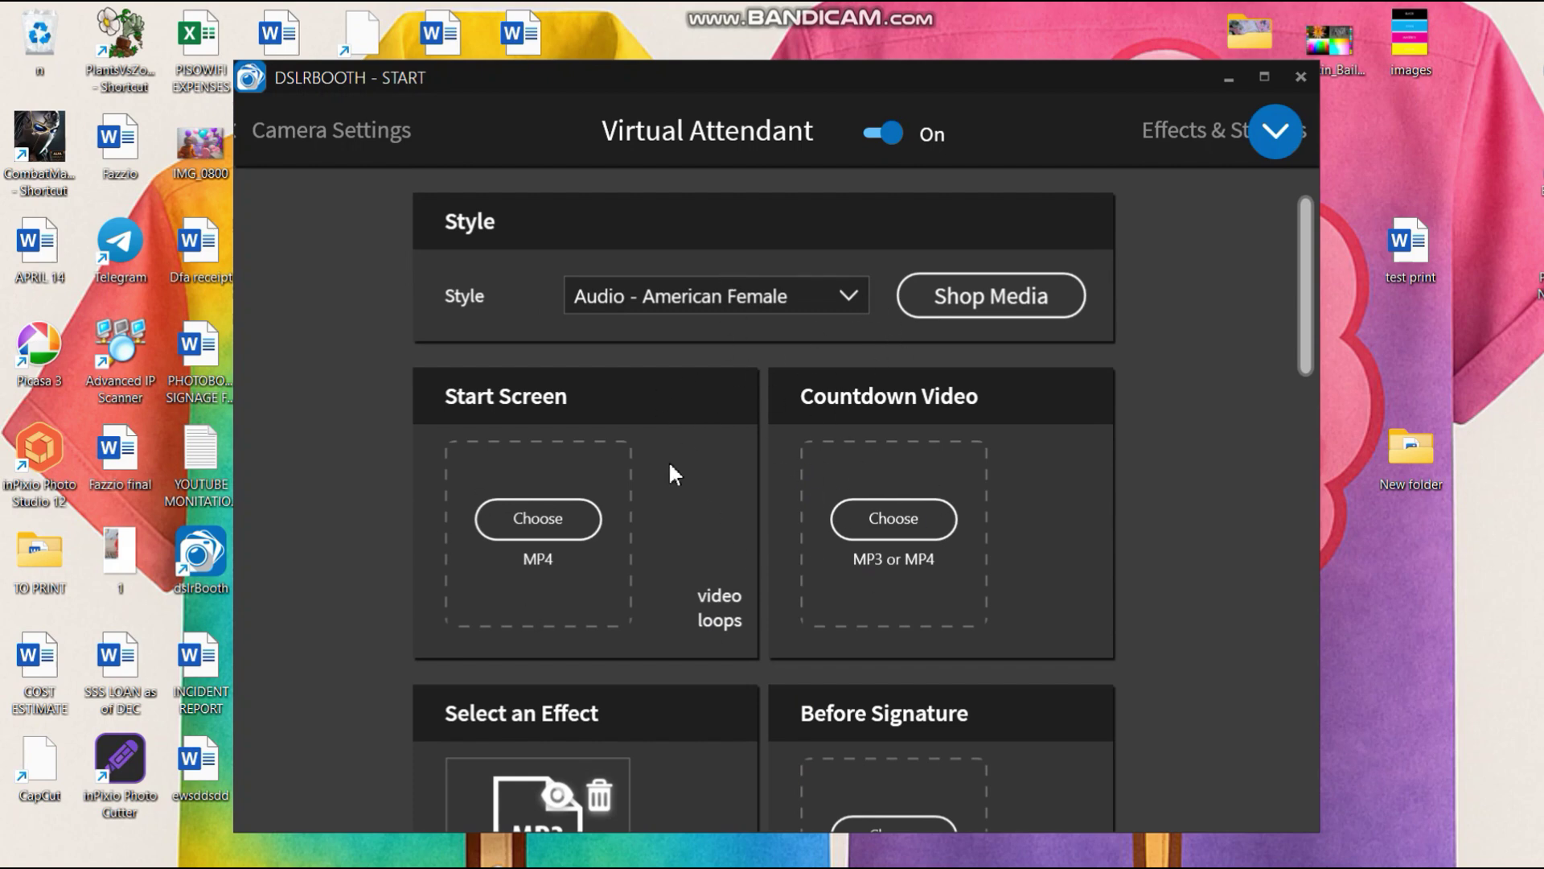
scroll(700, 503, "down", 3)
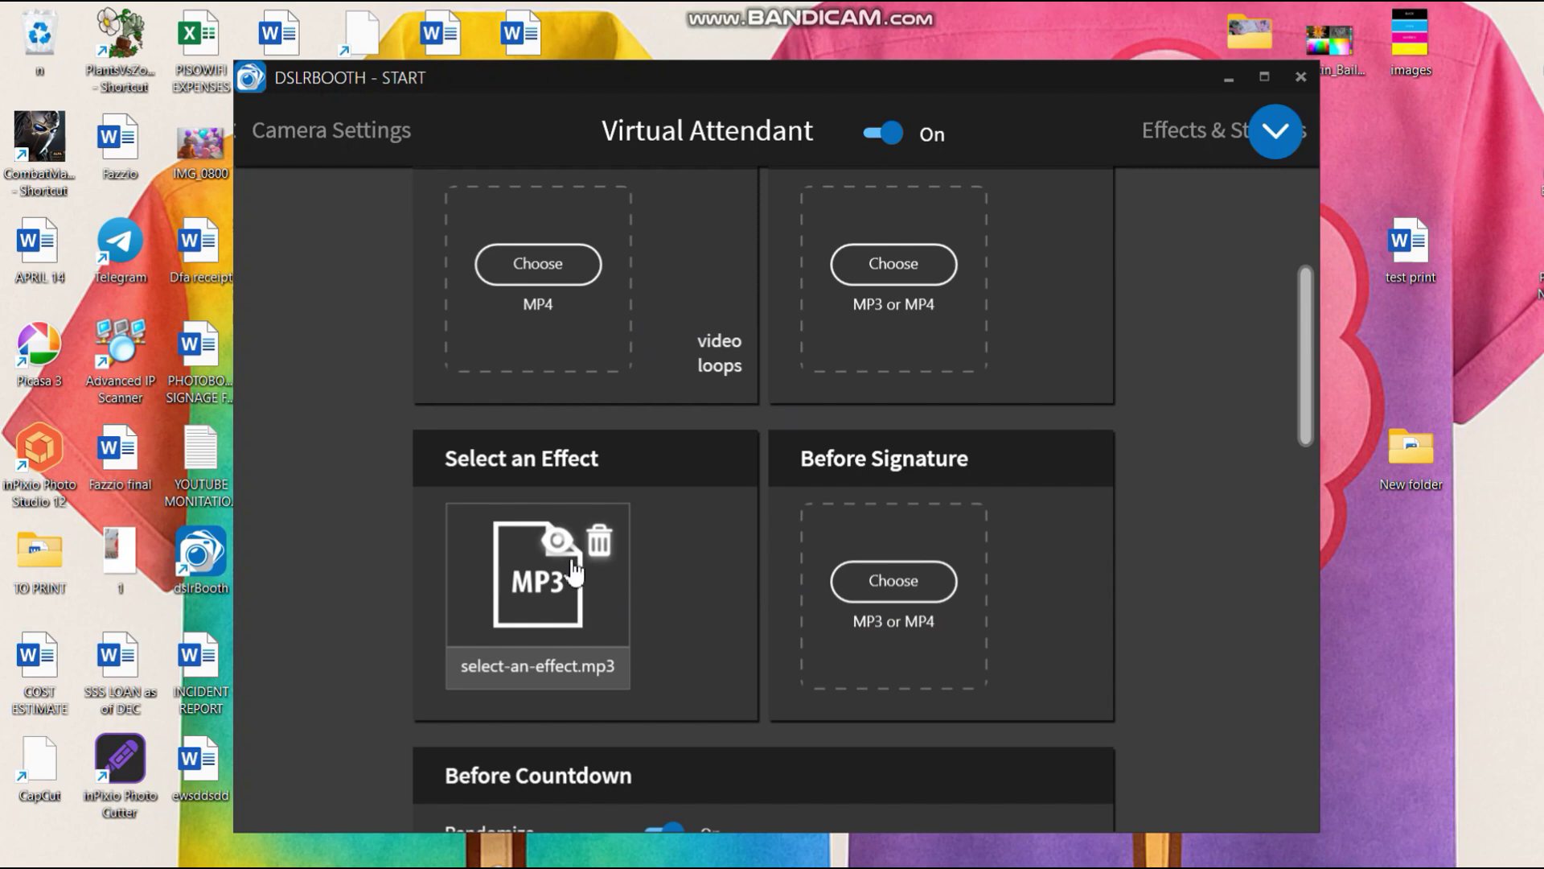
scroll(830, 576, "down", 2)
scroll(873, 574, "up", 5)
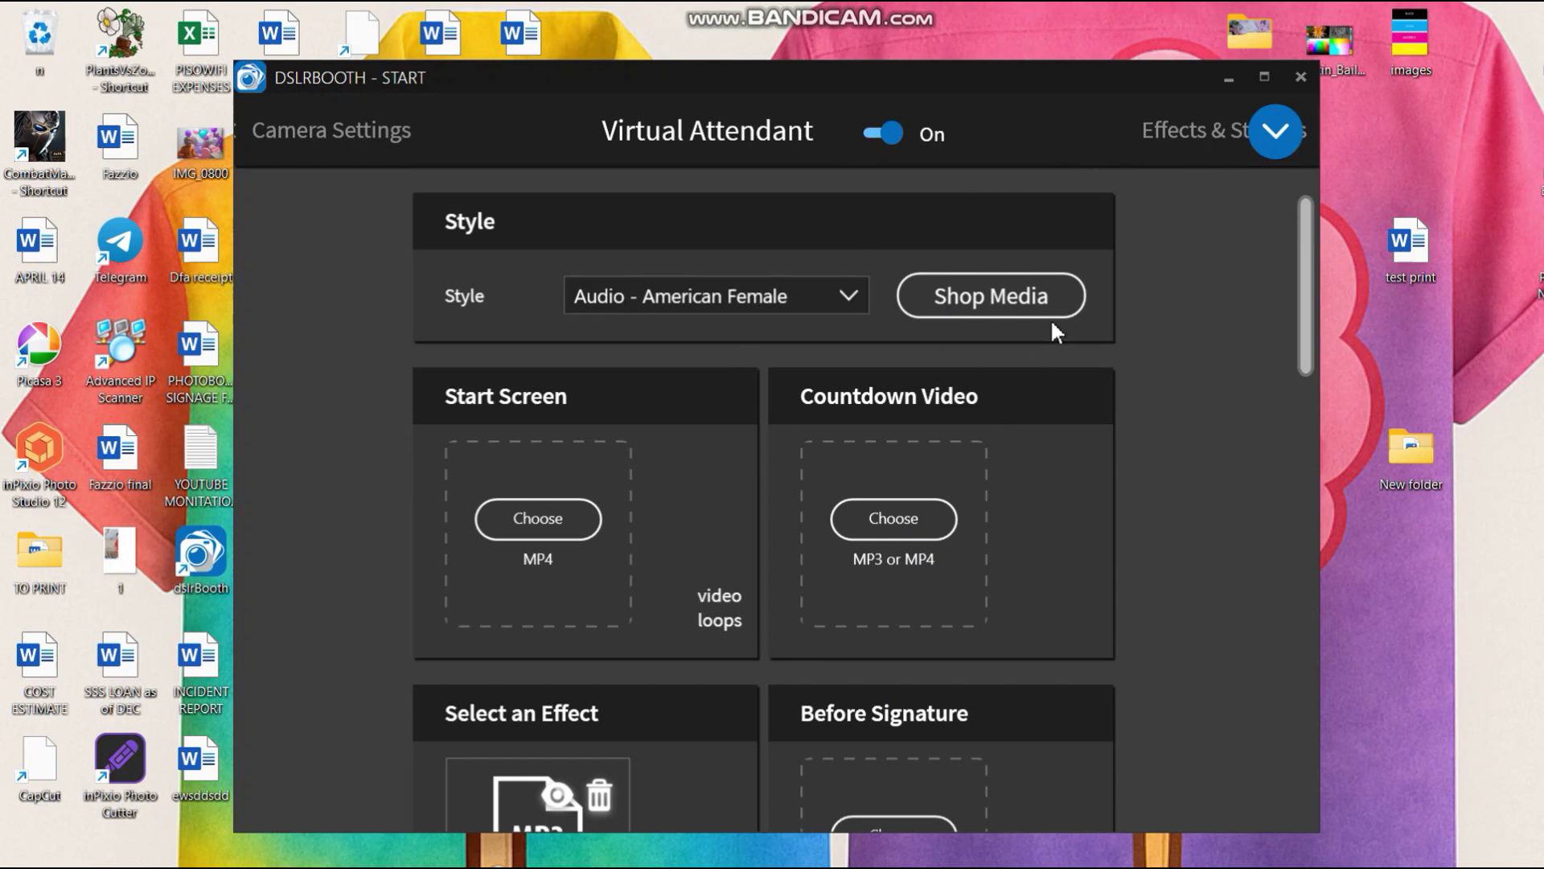
- Open the Print Layout editor and examine photo placeholders 1 to 4 of the template by selecting each in turn
left_click(1274, 132)
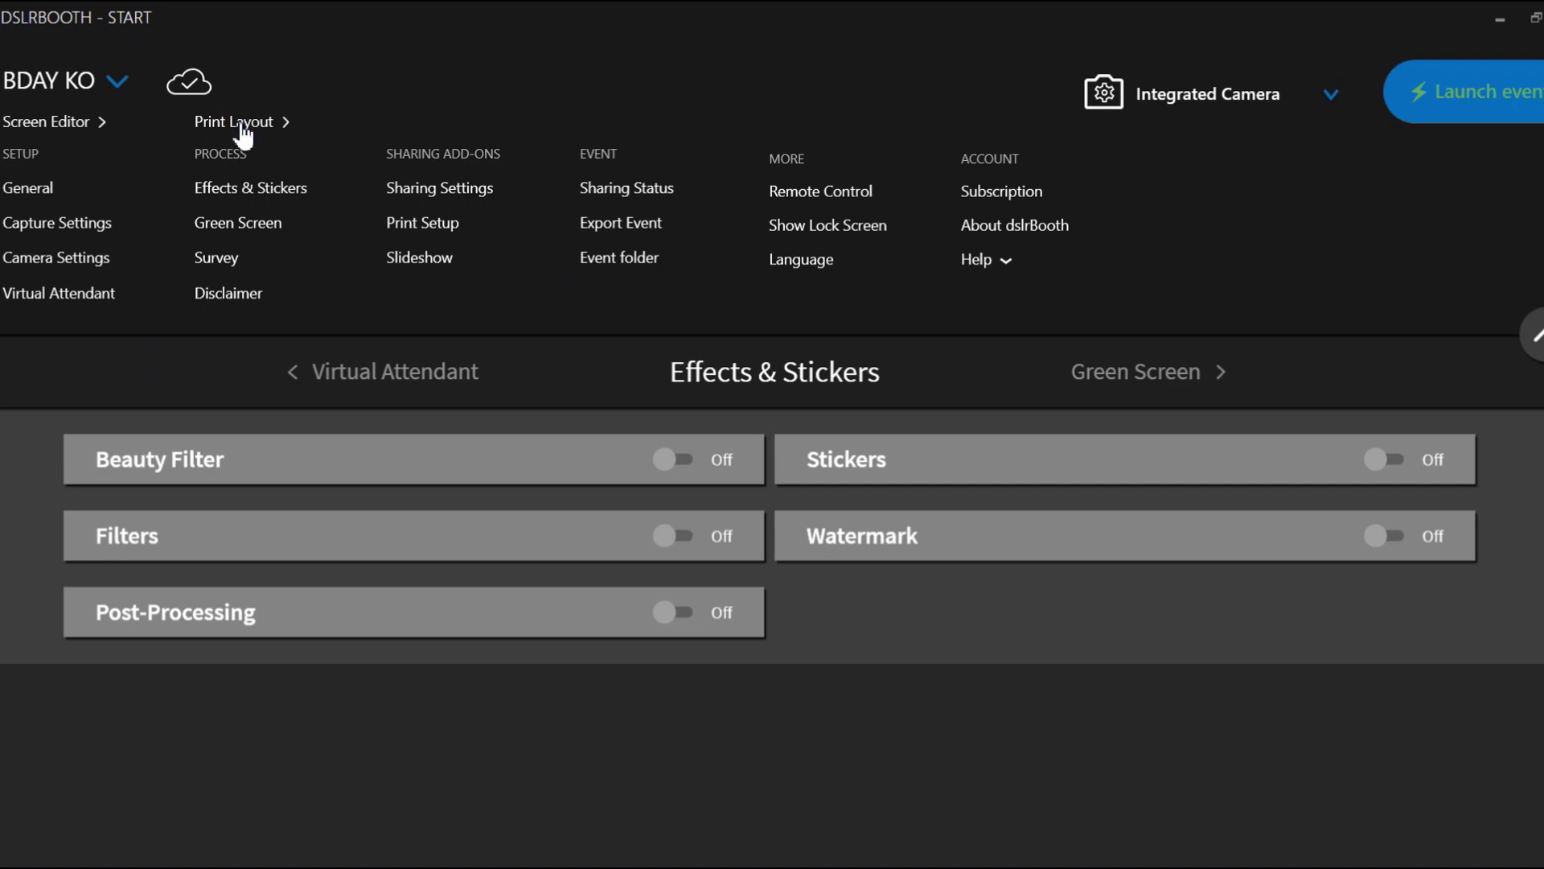
left_click(240, 127)
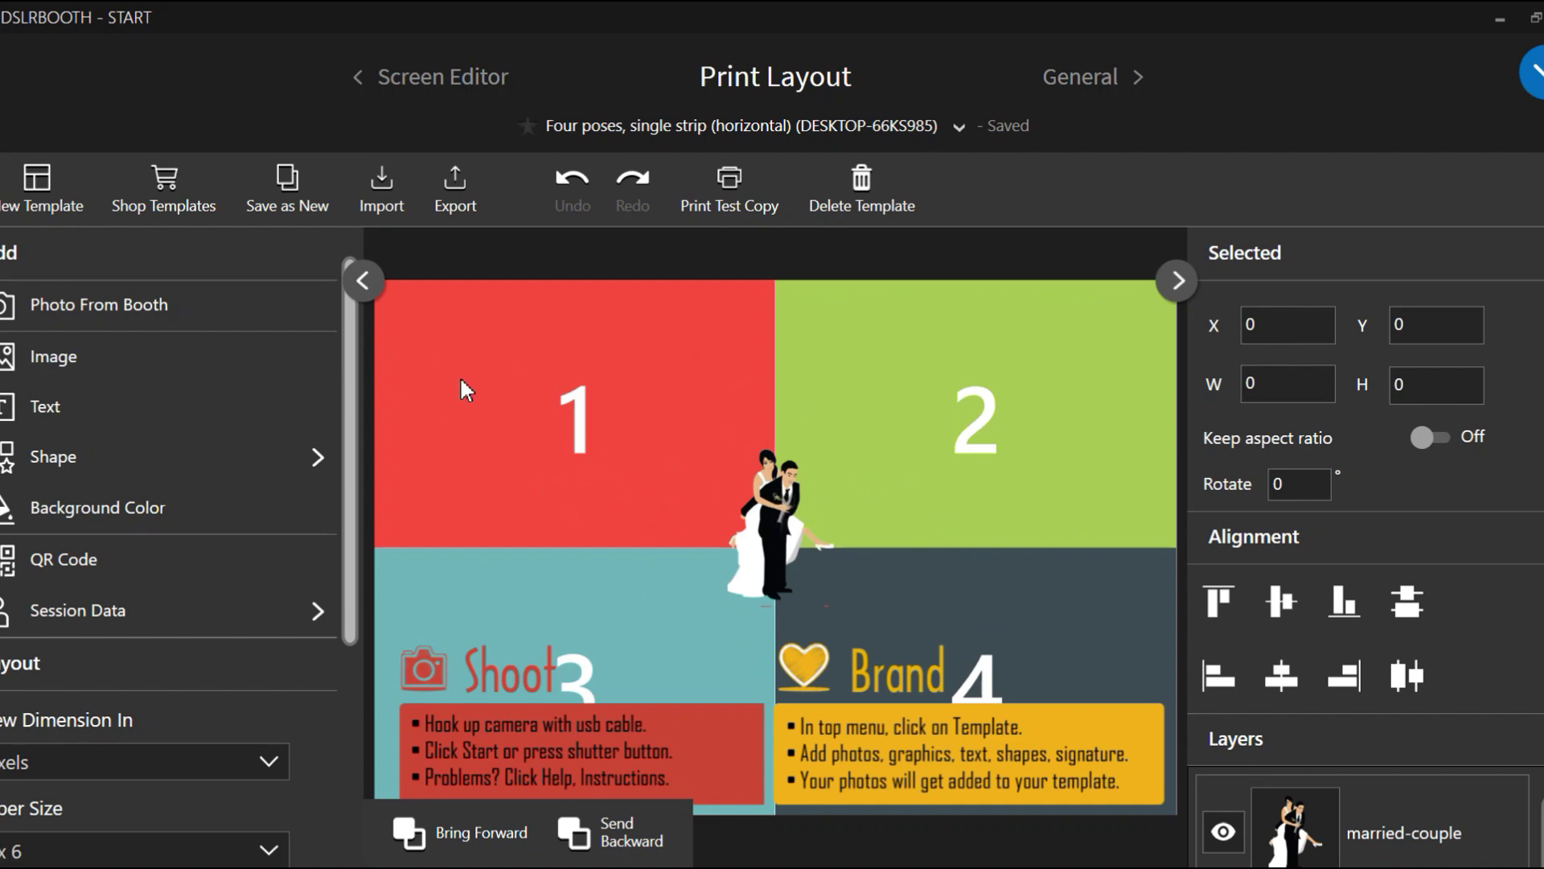
left_click(538, 373)
left_click(997, 392)
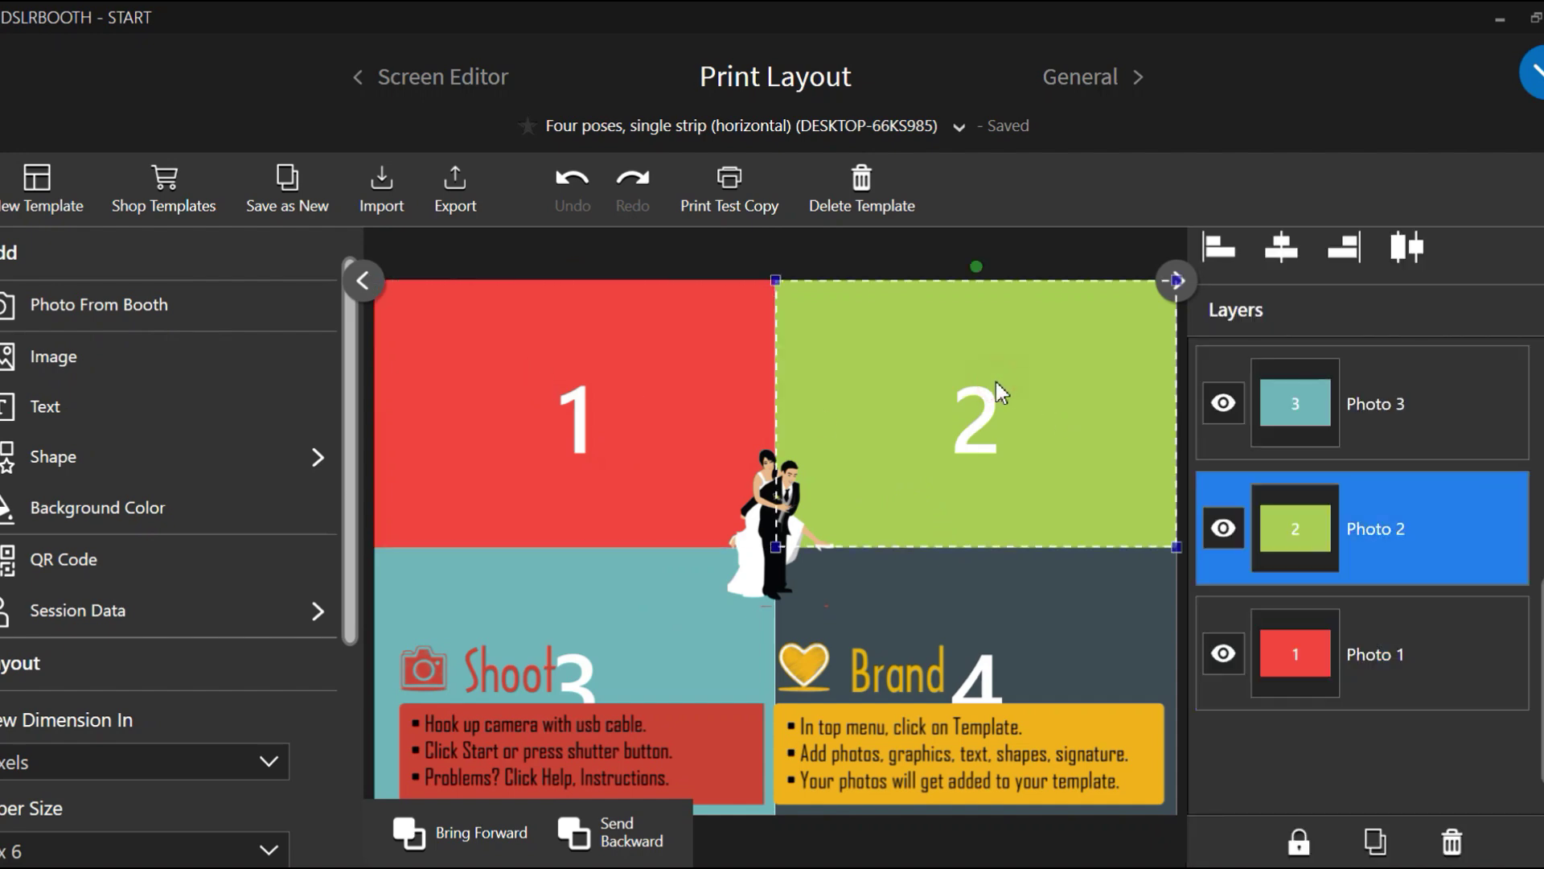
left_click(664, 599)
left_click(956, 595)
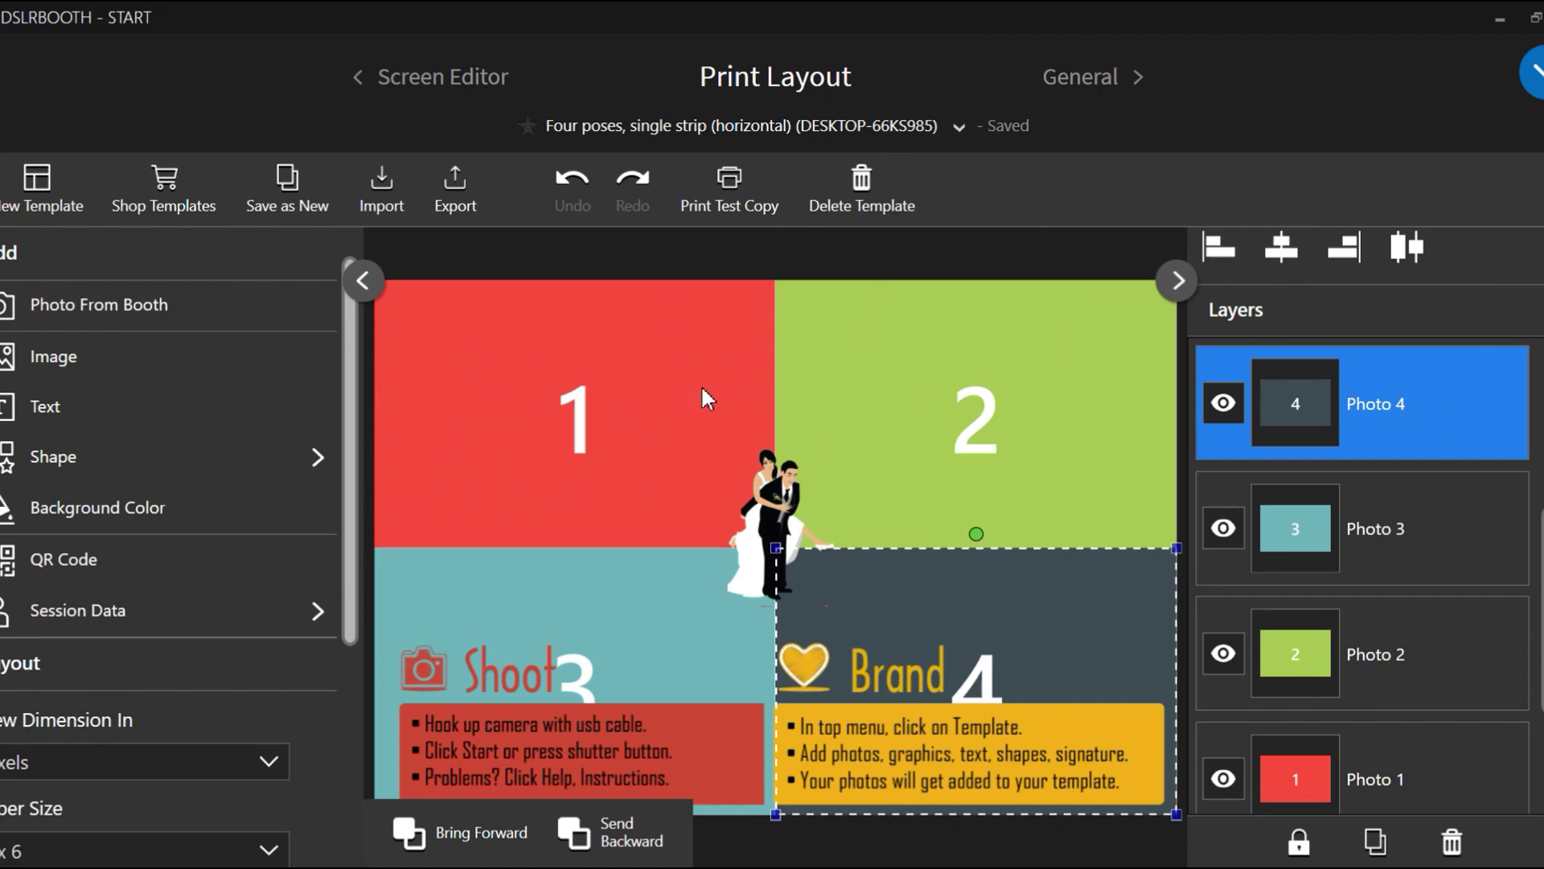
- Turn on Beauty Filter and Filters in the Effects & Stickers settings, checking the Beauty Filter configuration
left_click(1535, 73)
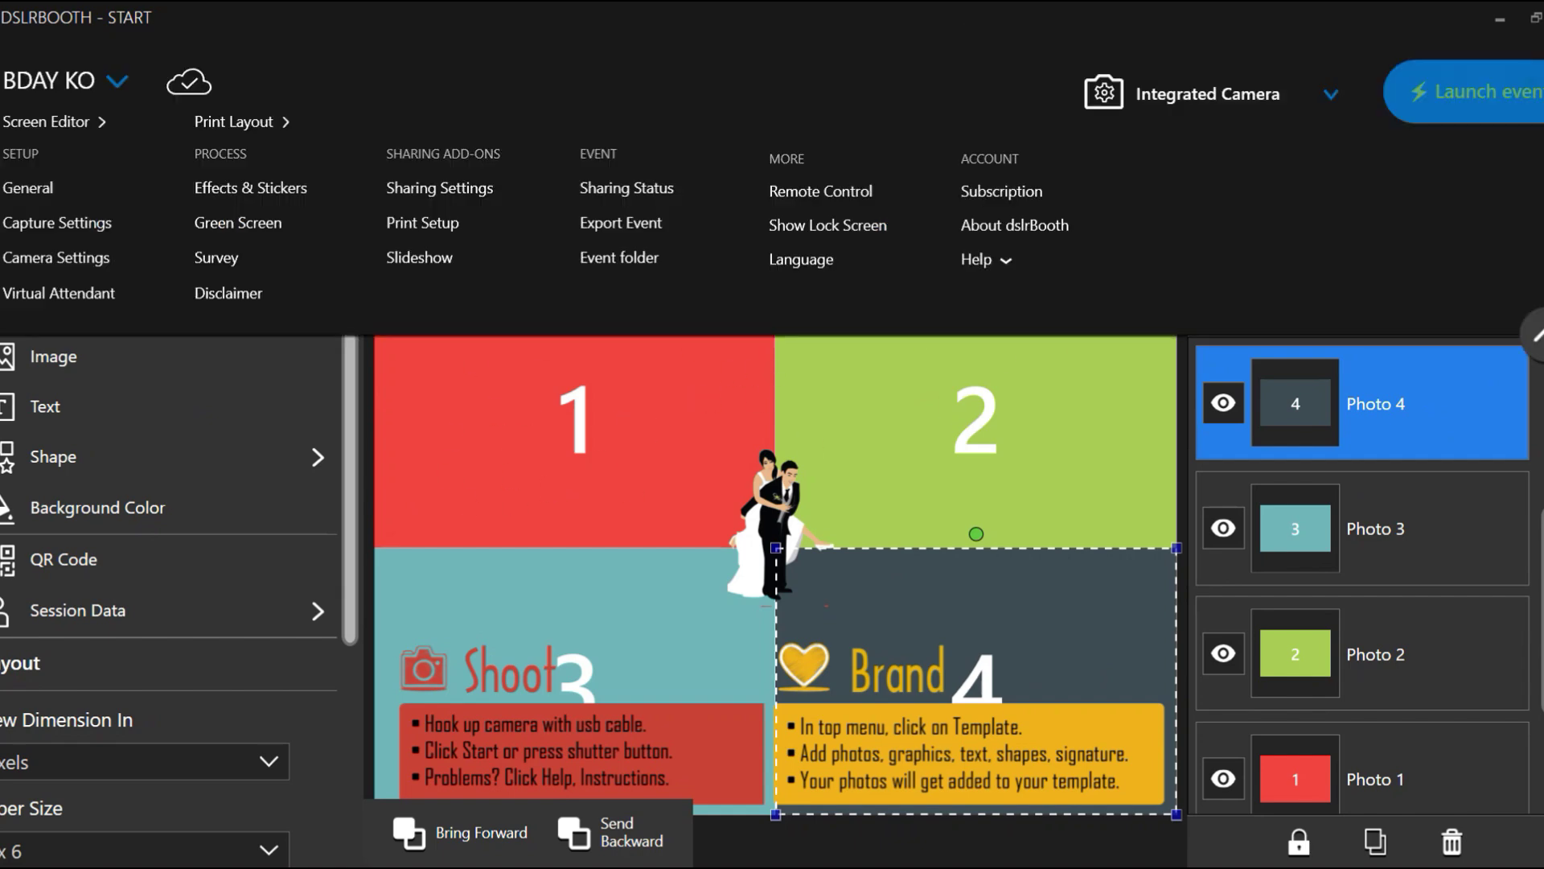
left_click(253, 193)
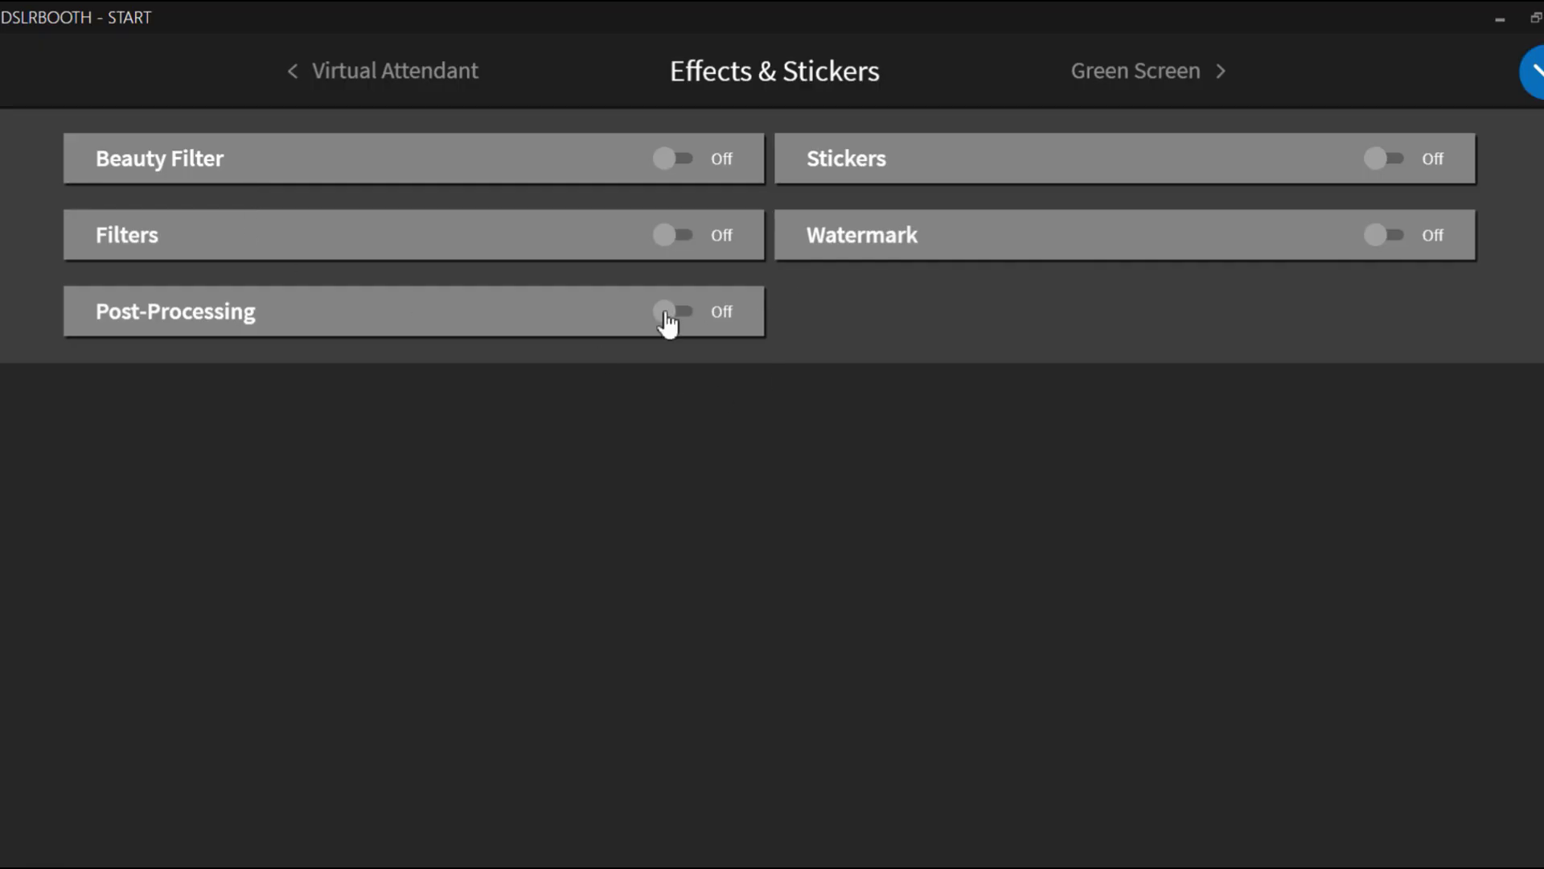
left_click(683, 161)
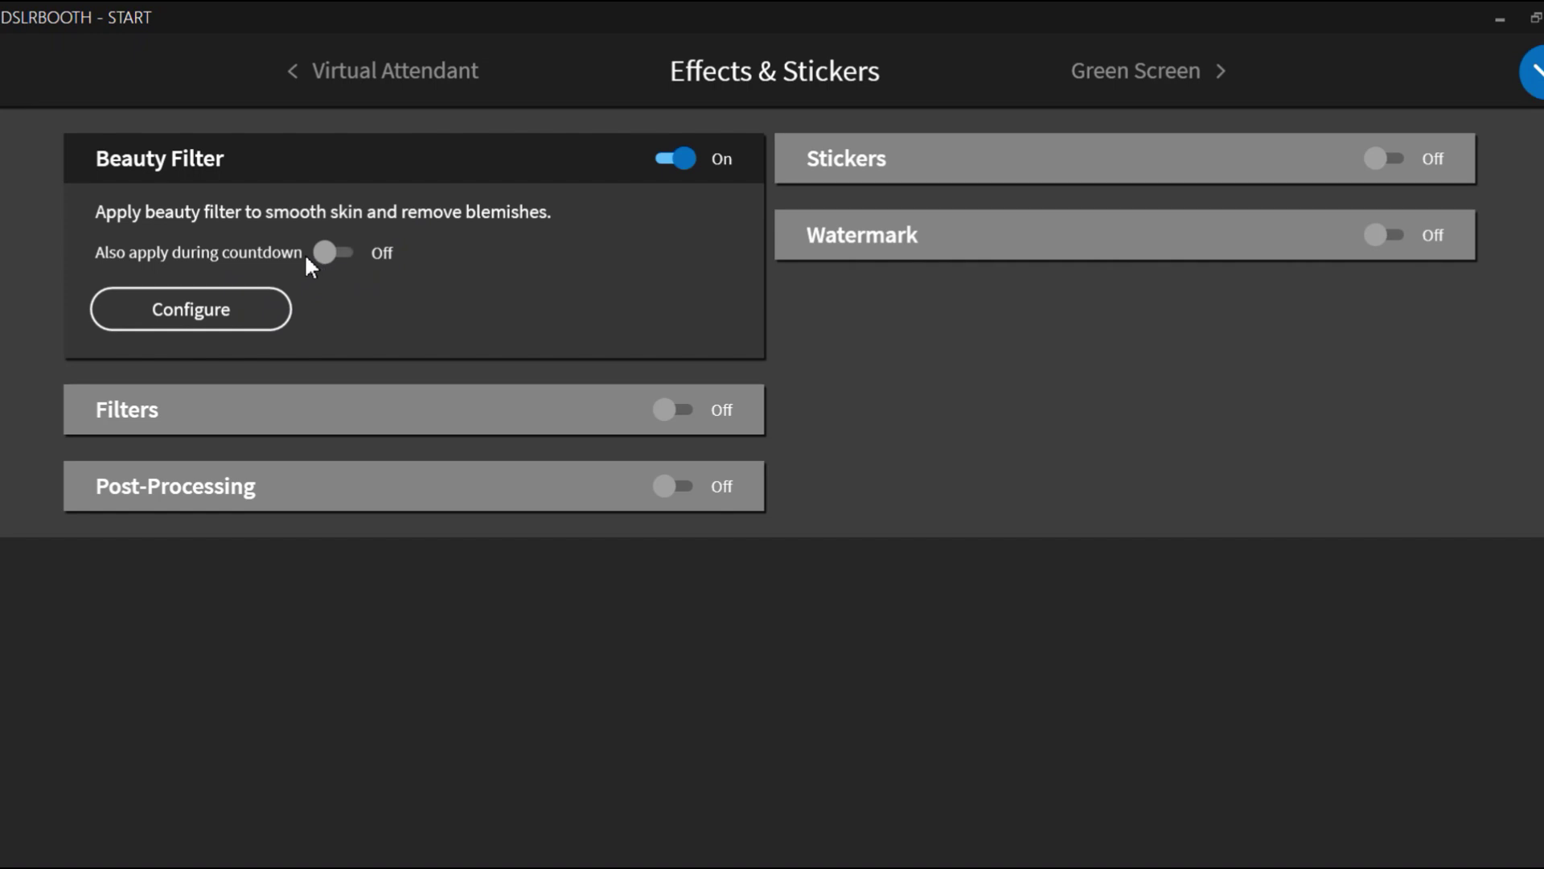
left_click(219, 315)
left_click_drag(18, 106, 55, 115)
left_click(682, 409)
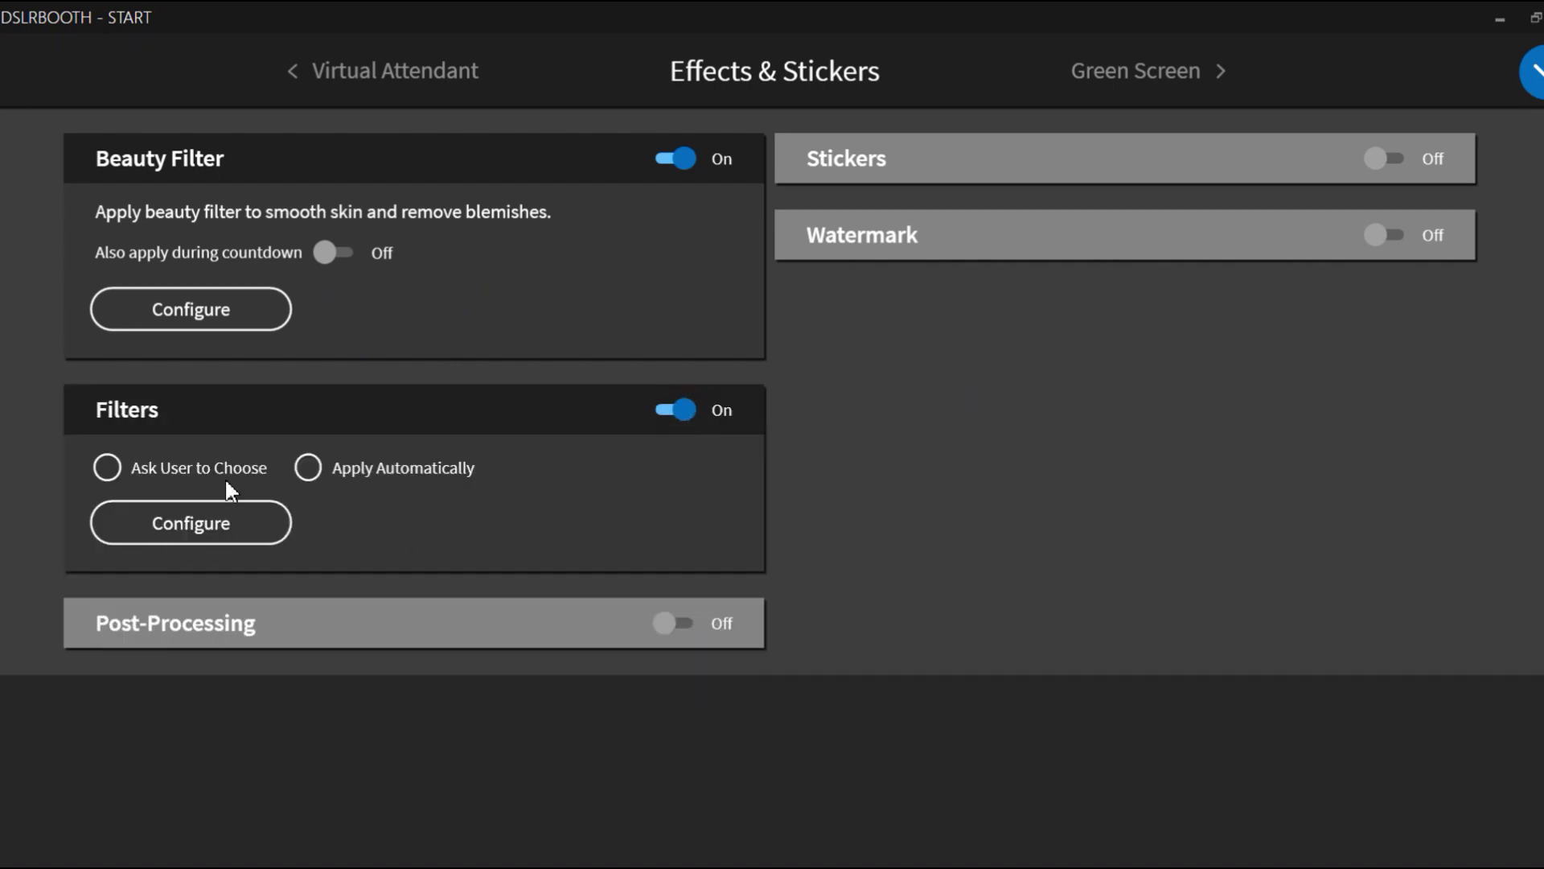
- Turn off Filters and examine the Post-Processing options by enabling that feature briefly, leaving it off
left_click(680, 415)
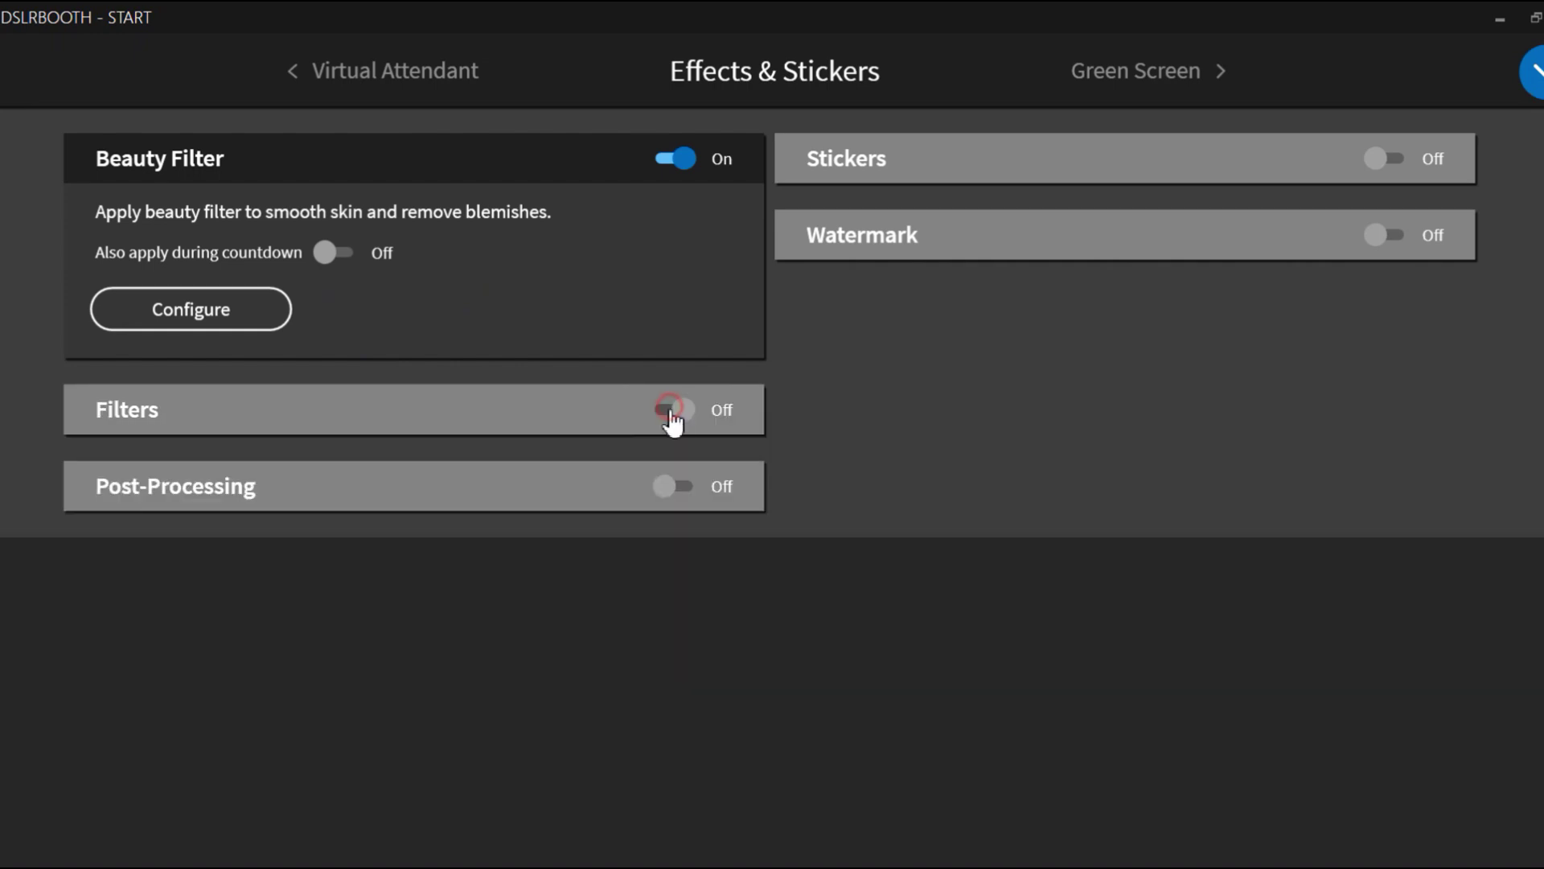
left_click(678, 488)
left_click(325, 509)
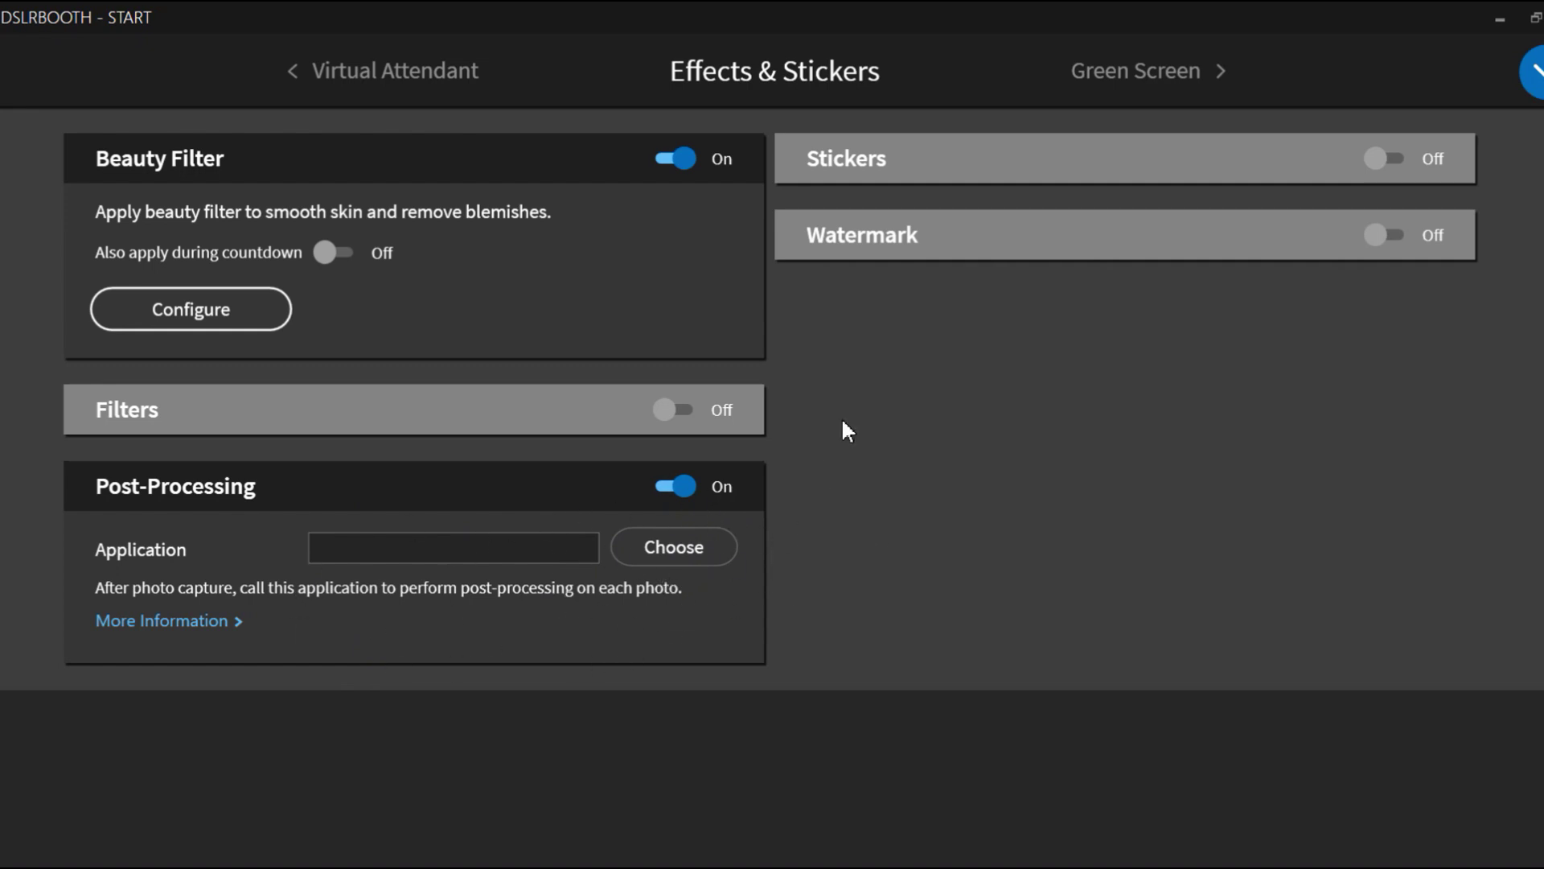
left_click(660, 488)
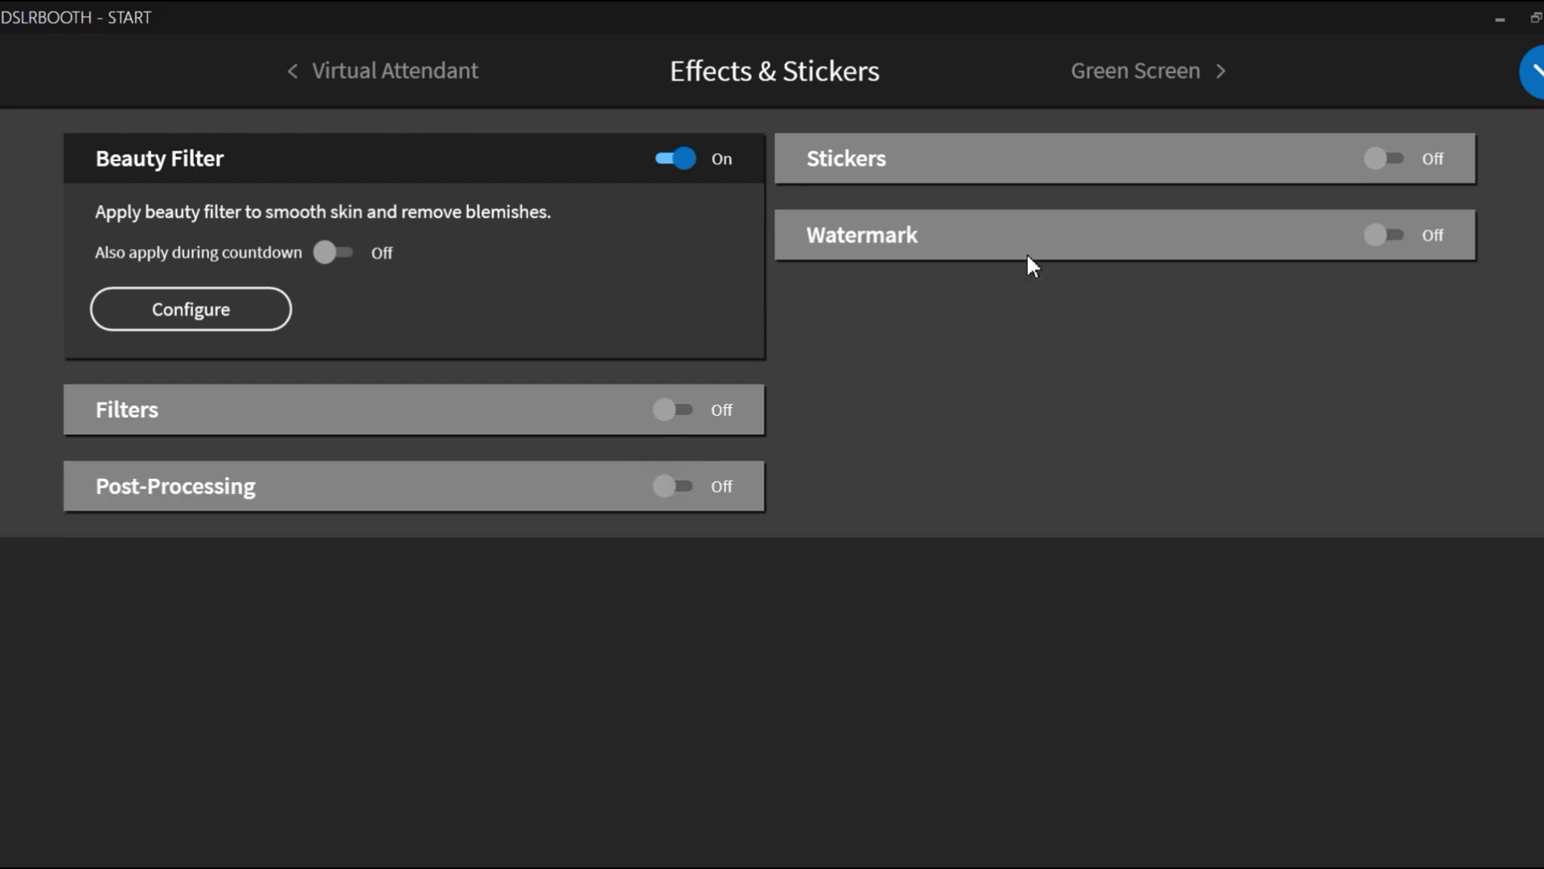
- Examine the Stickers and Watermark options by enabling each one briefly, leaving both off
left_click(1391, 160)
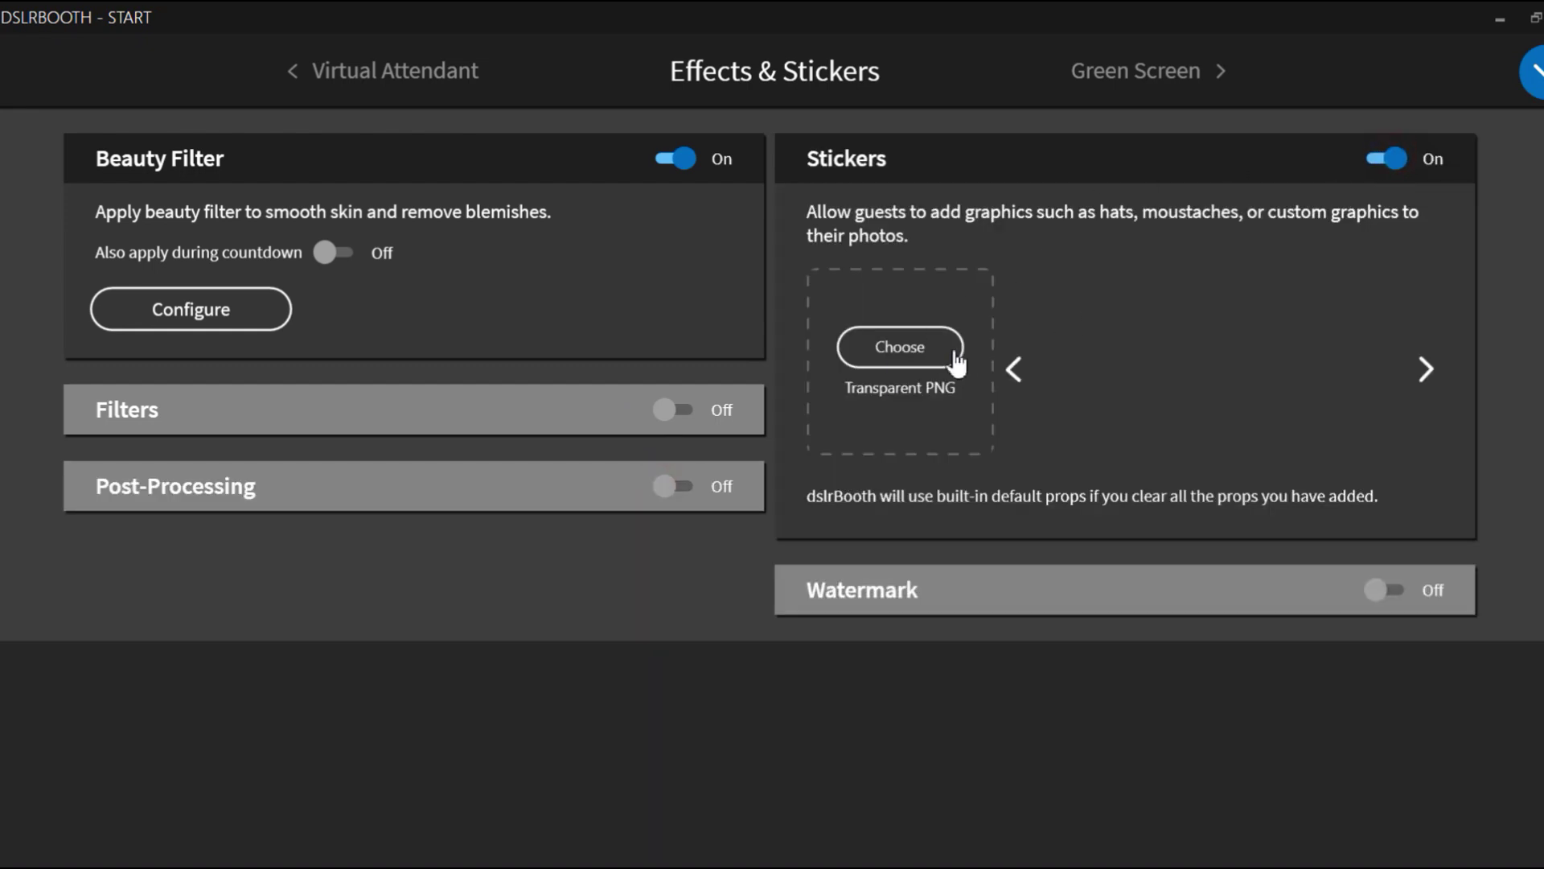
left_click(1387, 159)
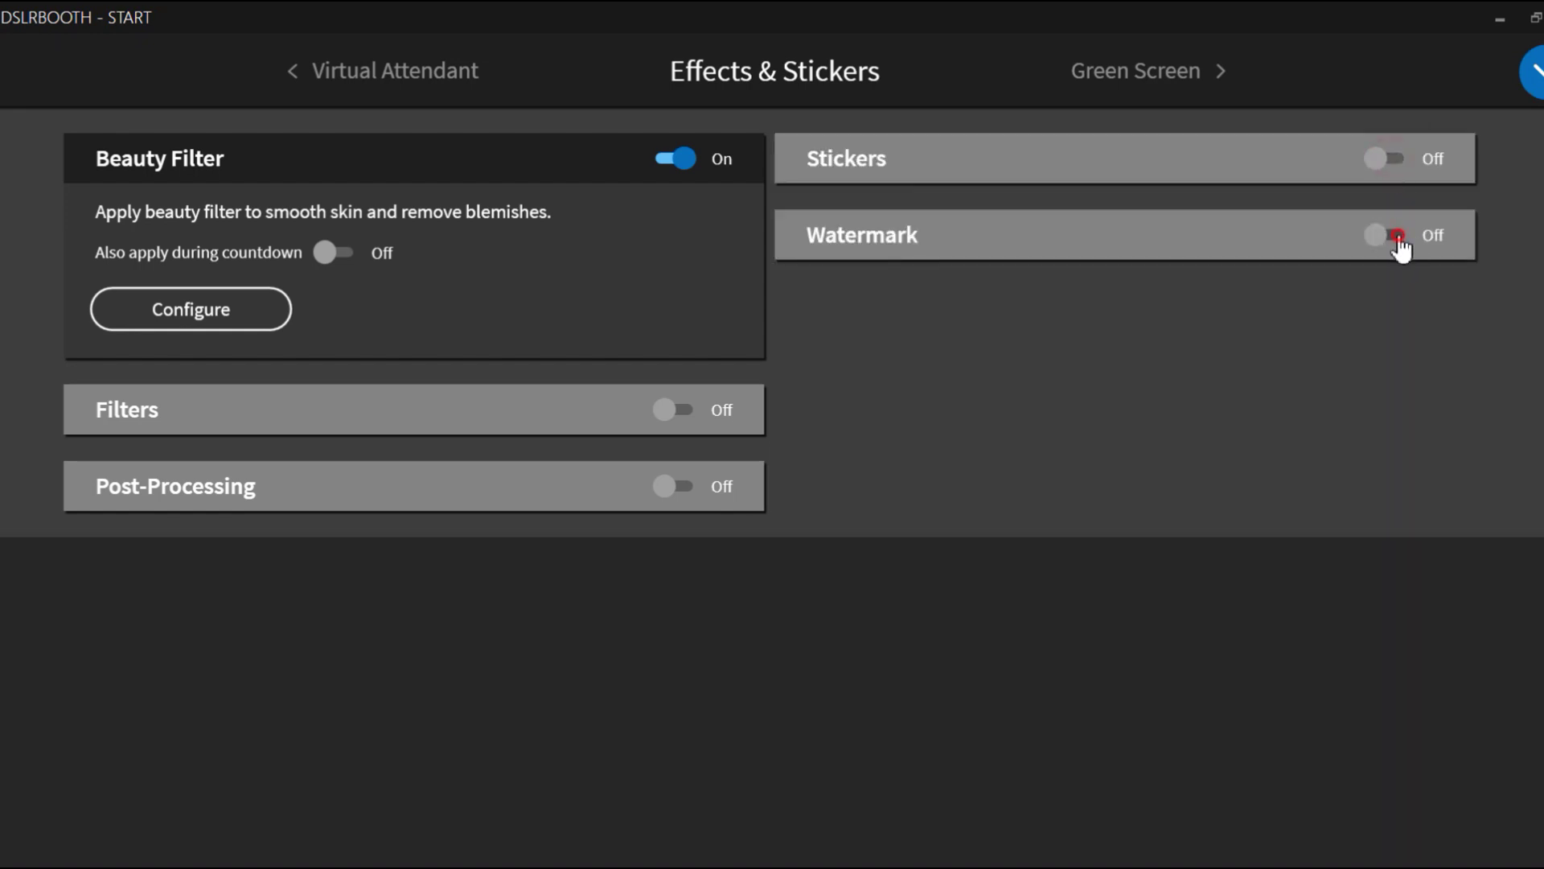
left_click(1390, 236)
left_click(1386, 235)
- Open the Green Screen settings, dismiss the test photo notice and examine the background removal and background image options
left_click(1538, 73)
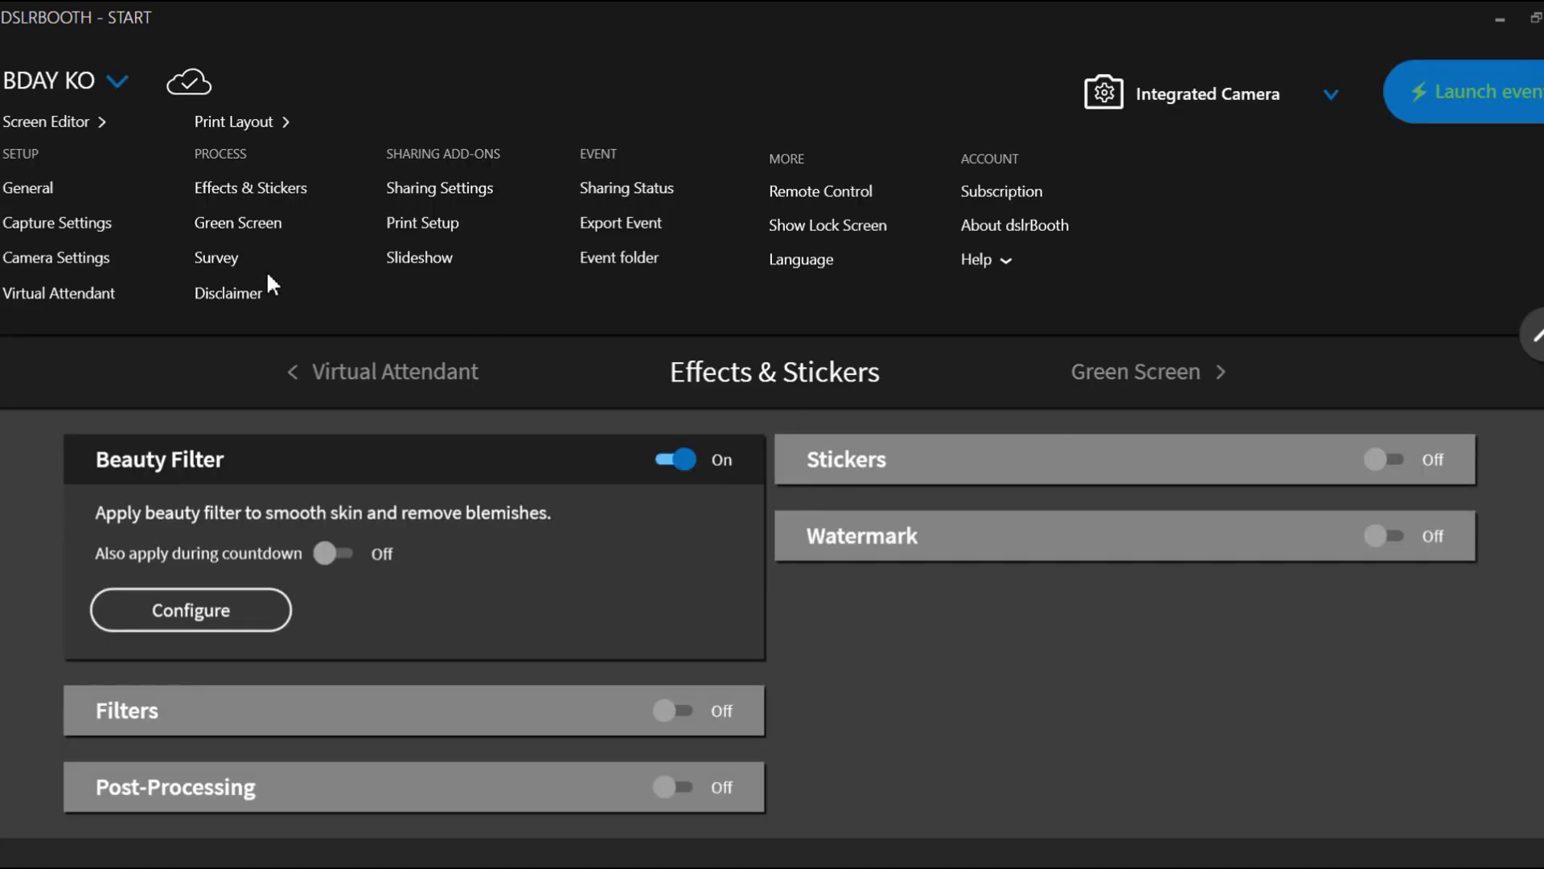
left_click(246, 230)
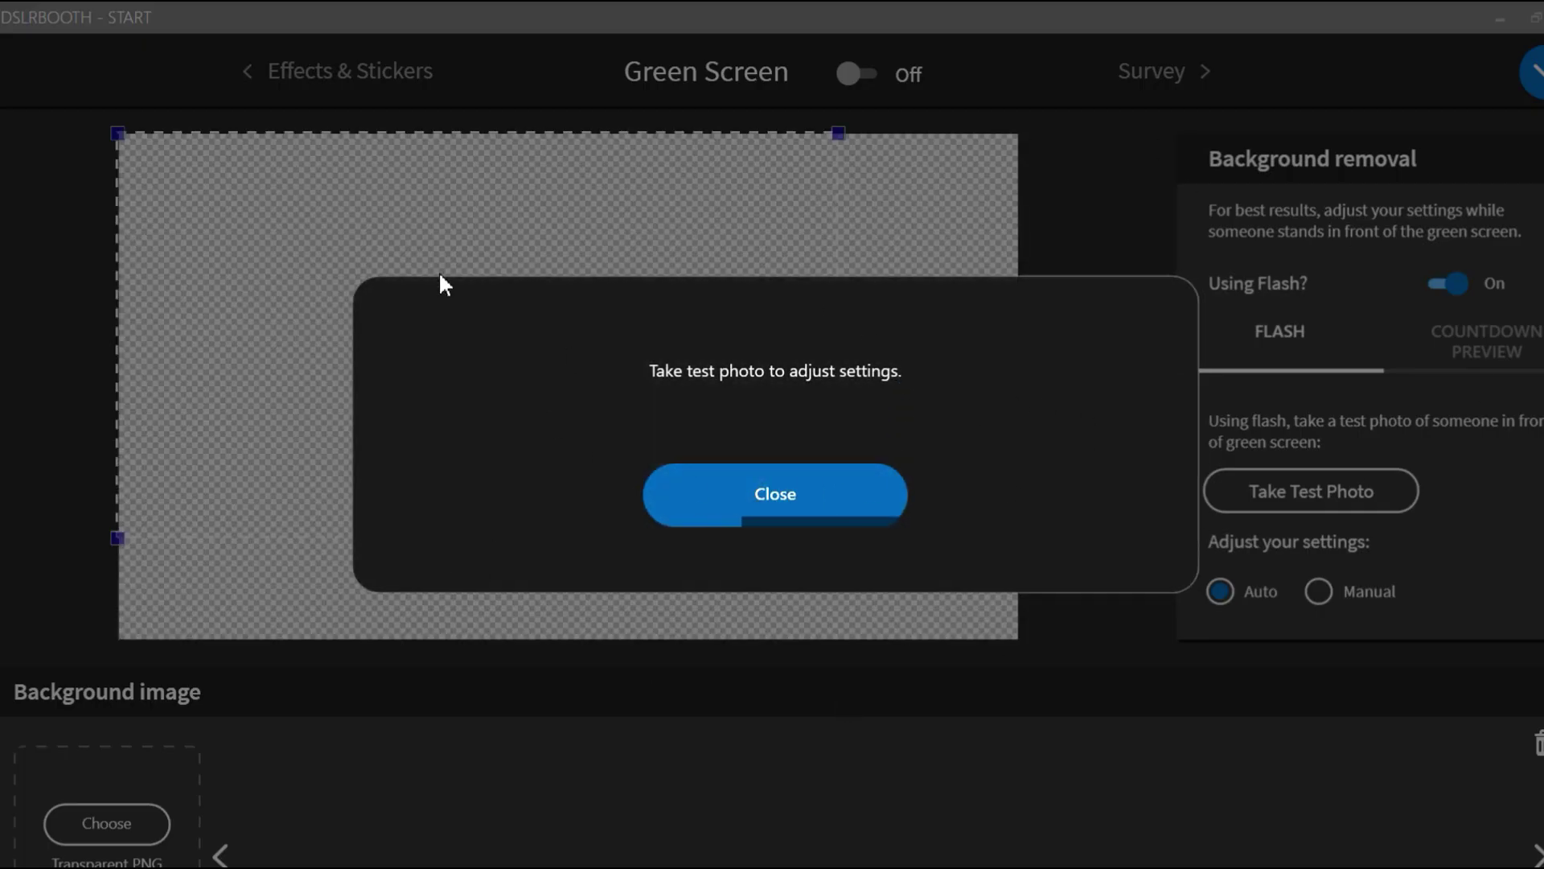
left_click(740, 500)
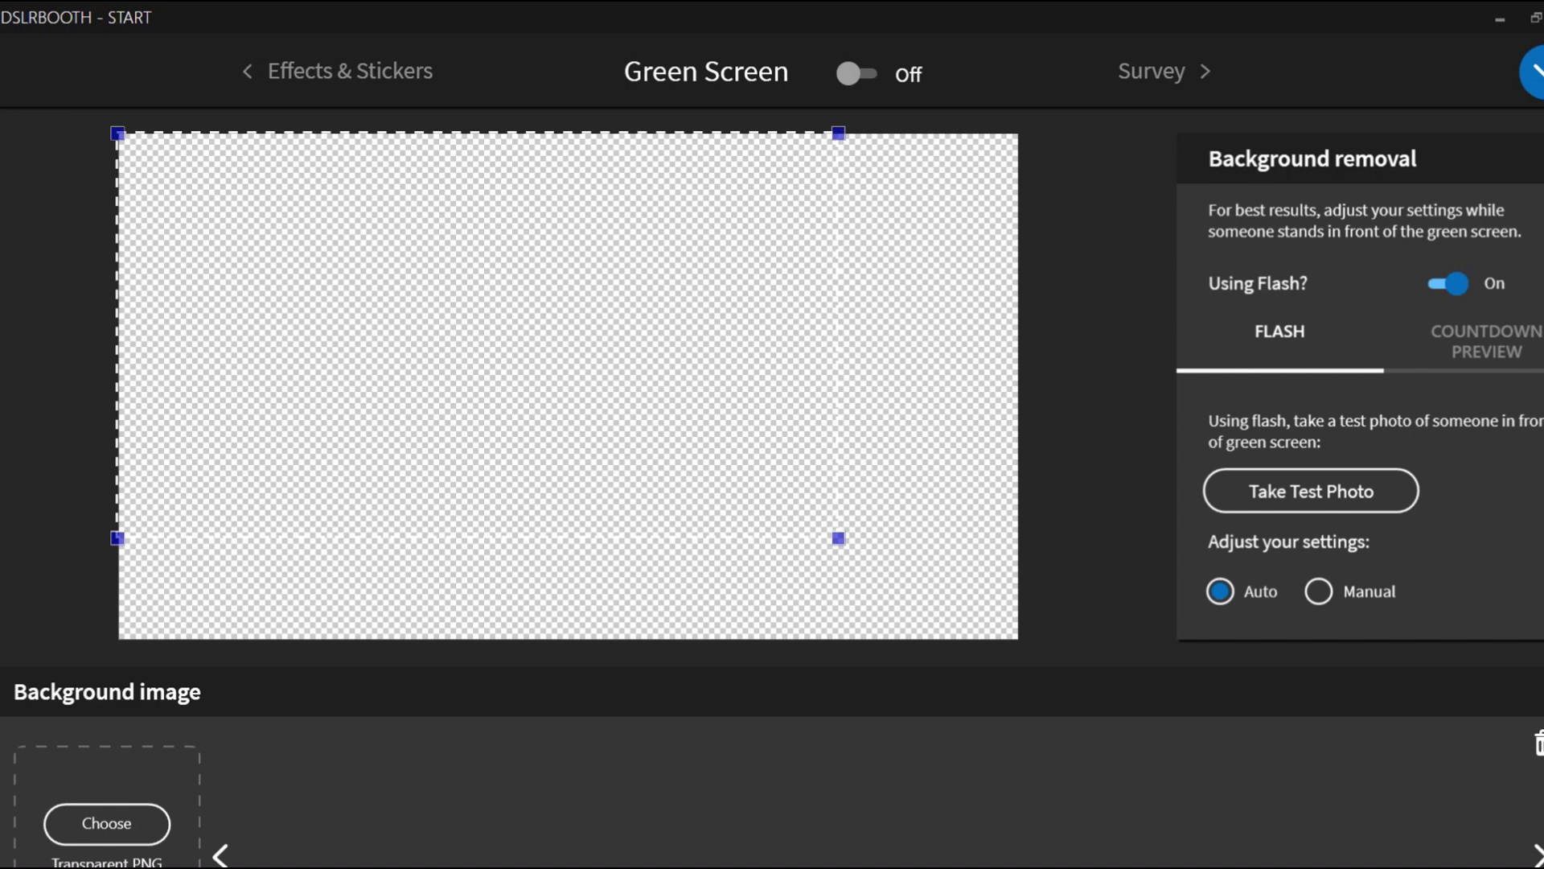
- Examine the Survey settings and the Disclaimer settings with its header and release text
left_click(1533, 72)
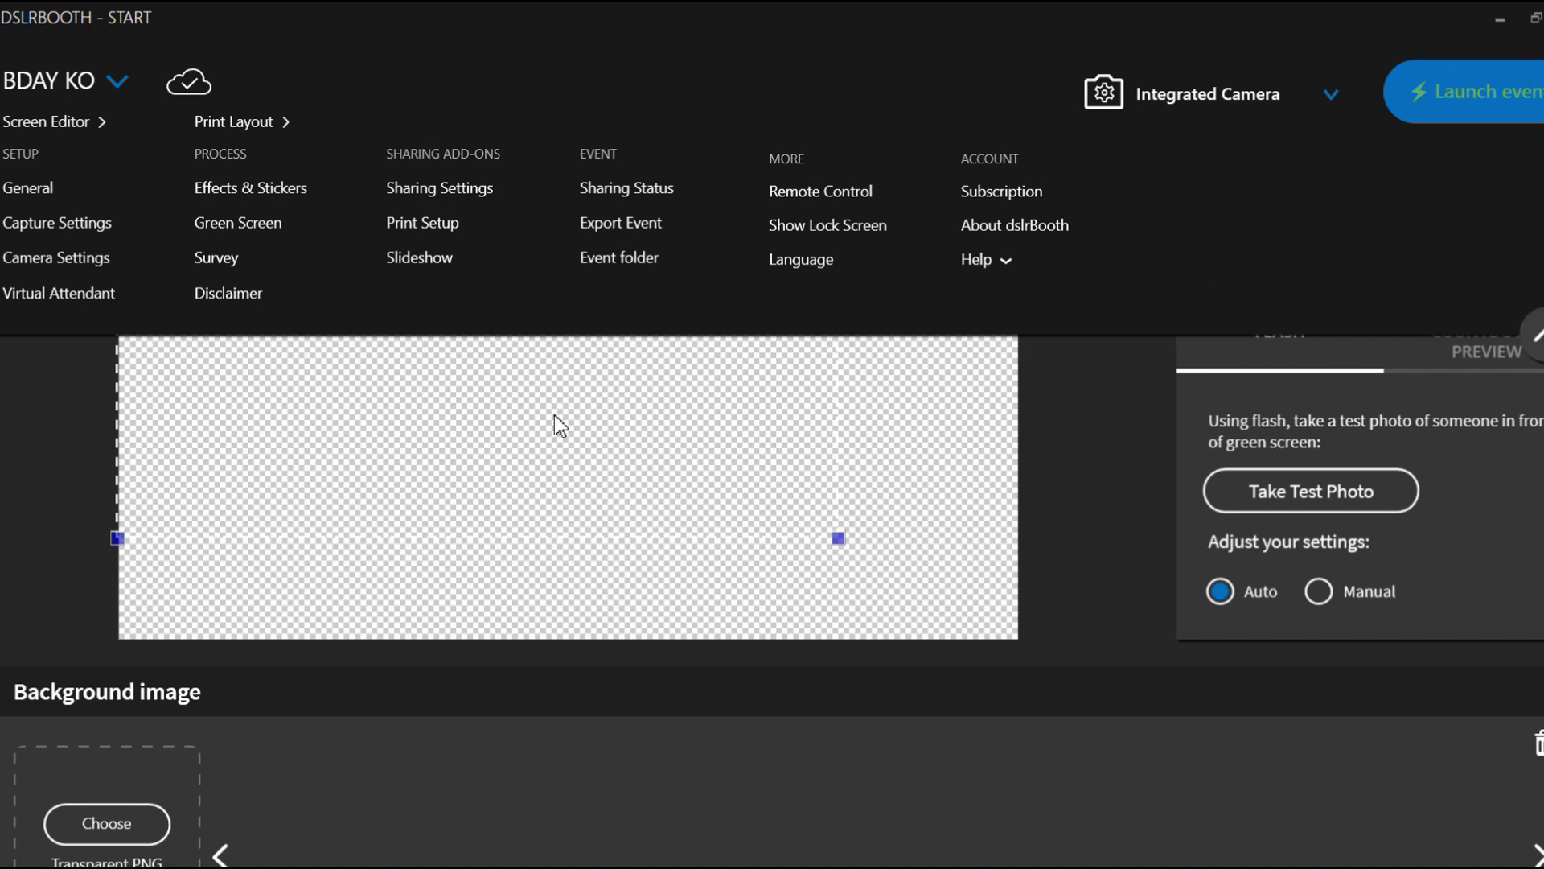
left_click(224, 268)
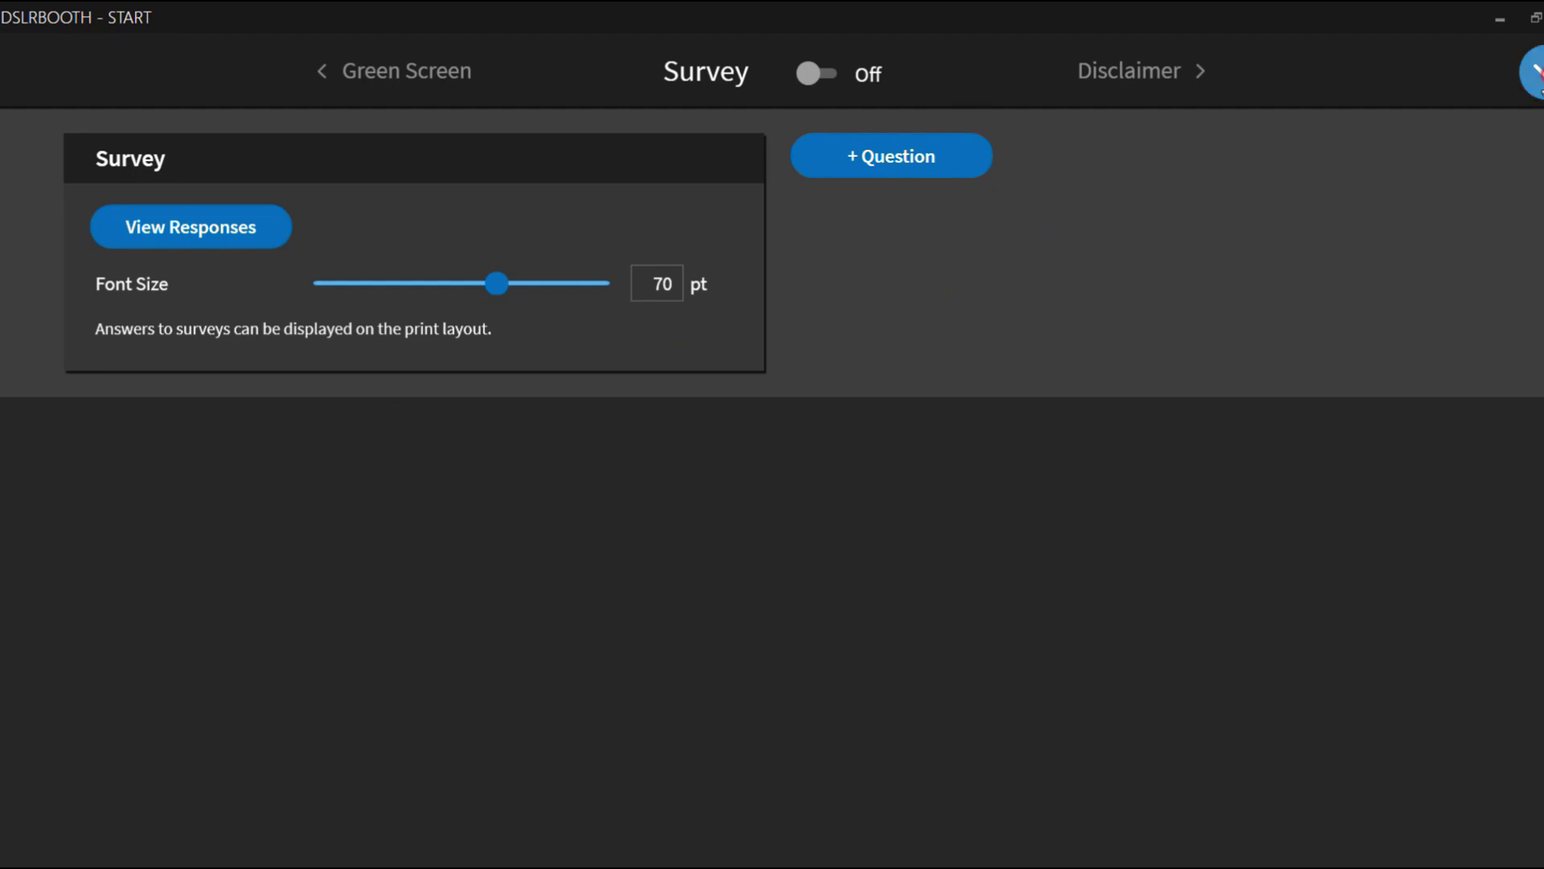
left_click(1534, 72)
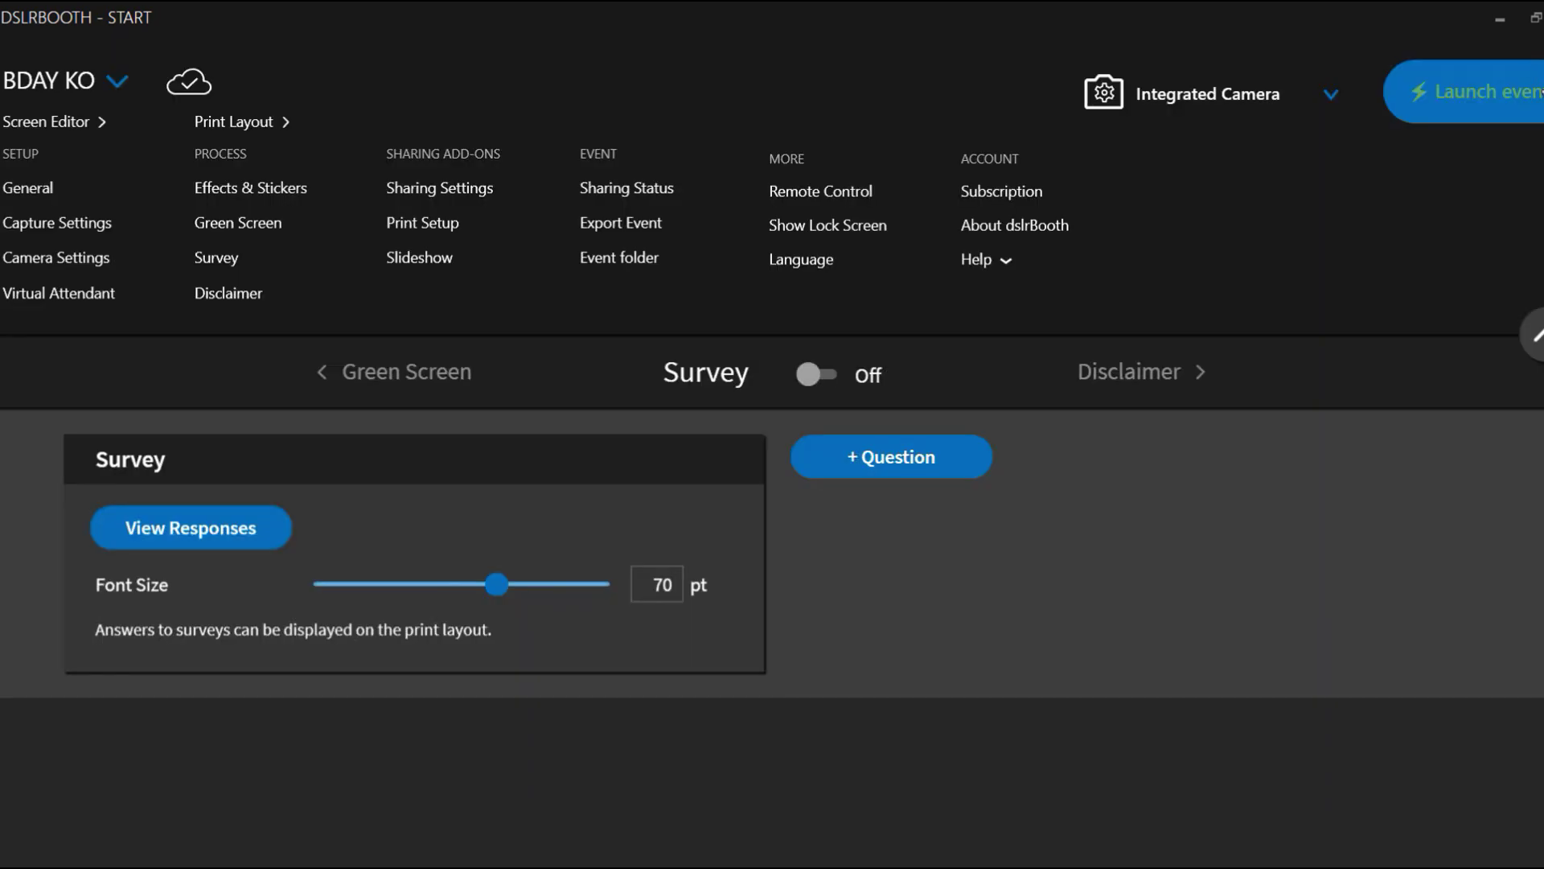
left_click(229, 298)
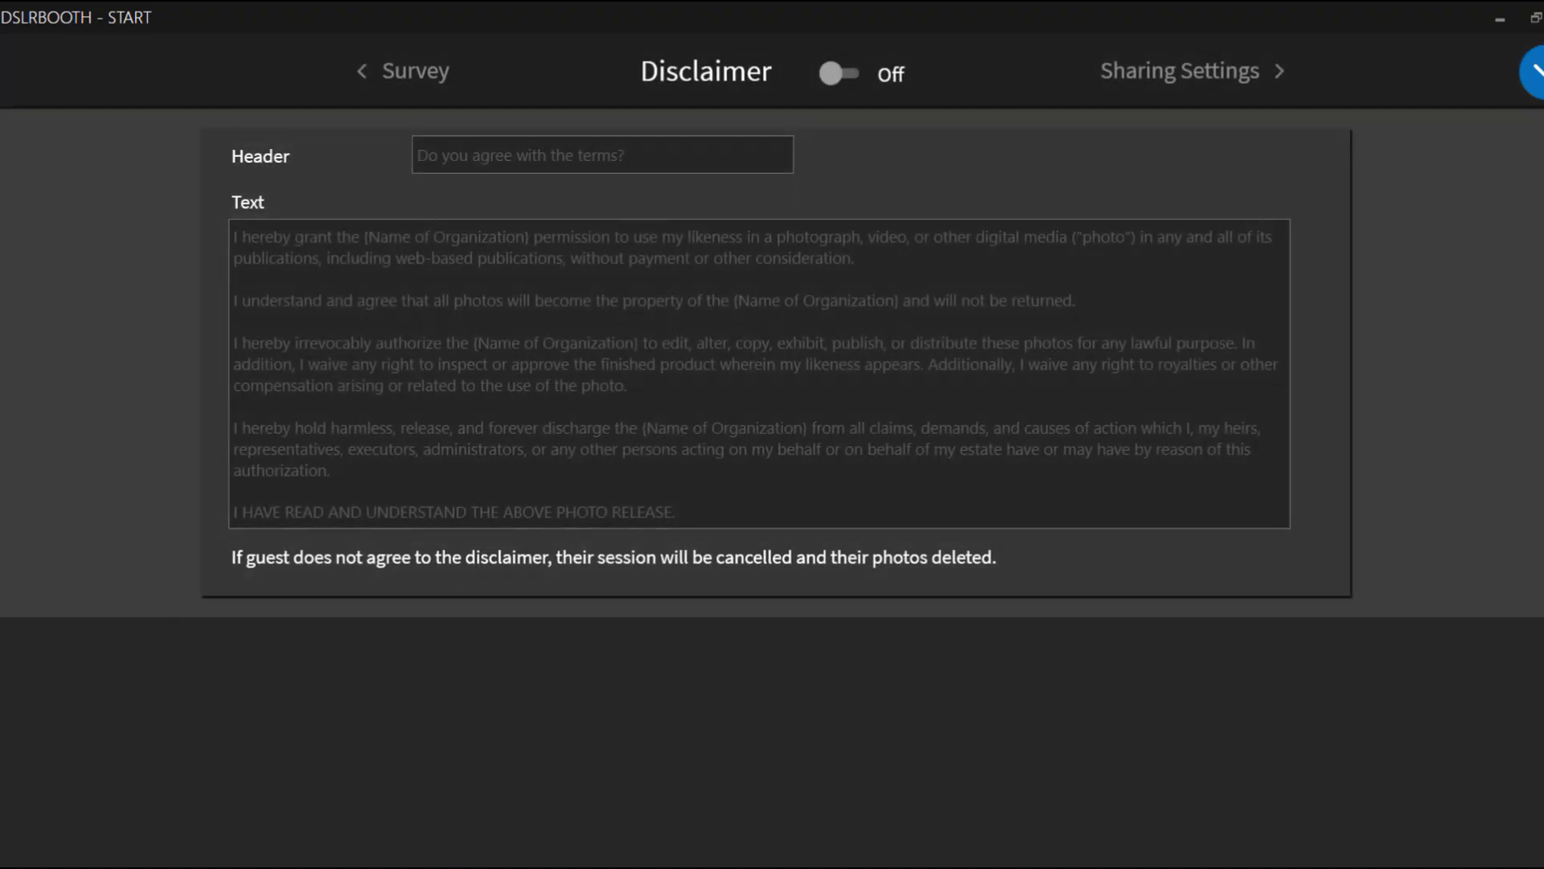
- Open Sharing Settings and examine the fotoShare Cloud, Email, SMS, Twitter and Facebook Page options
left_click(1535, 73)
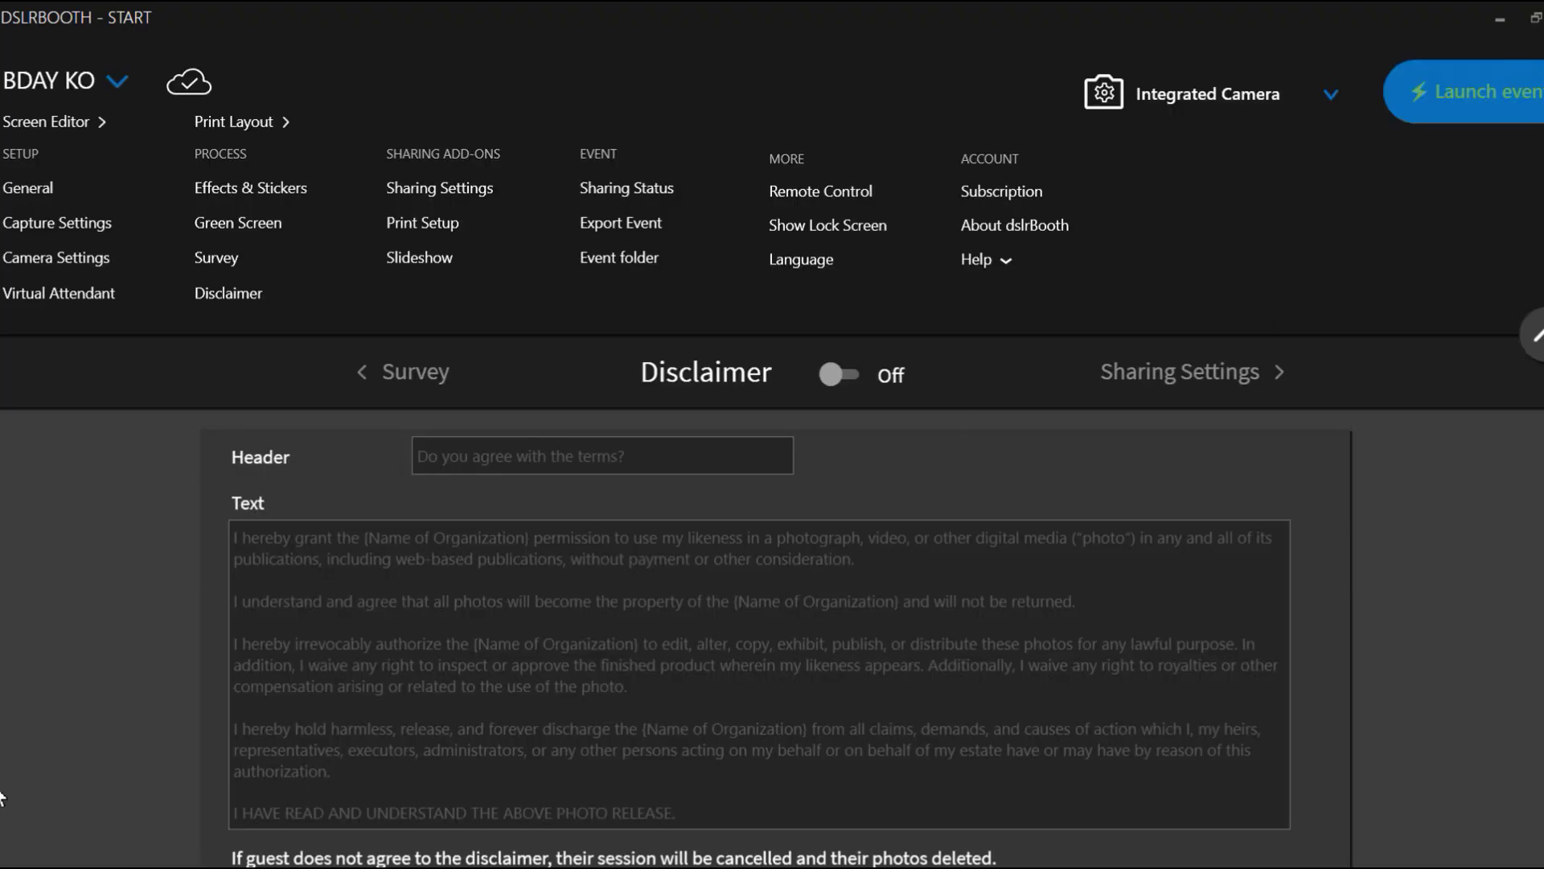
left_click(462, 193)
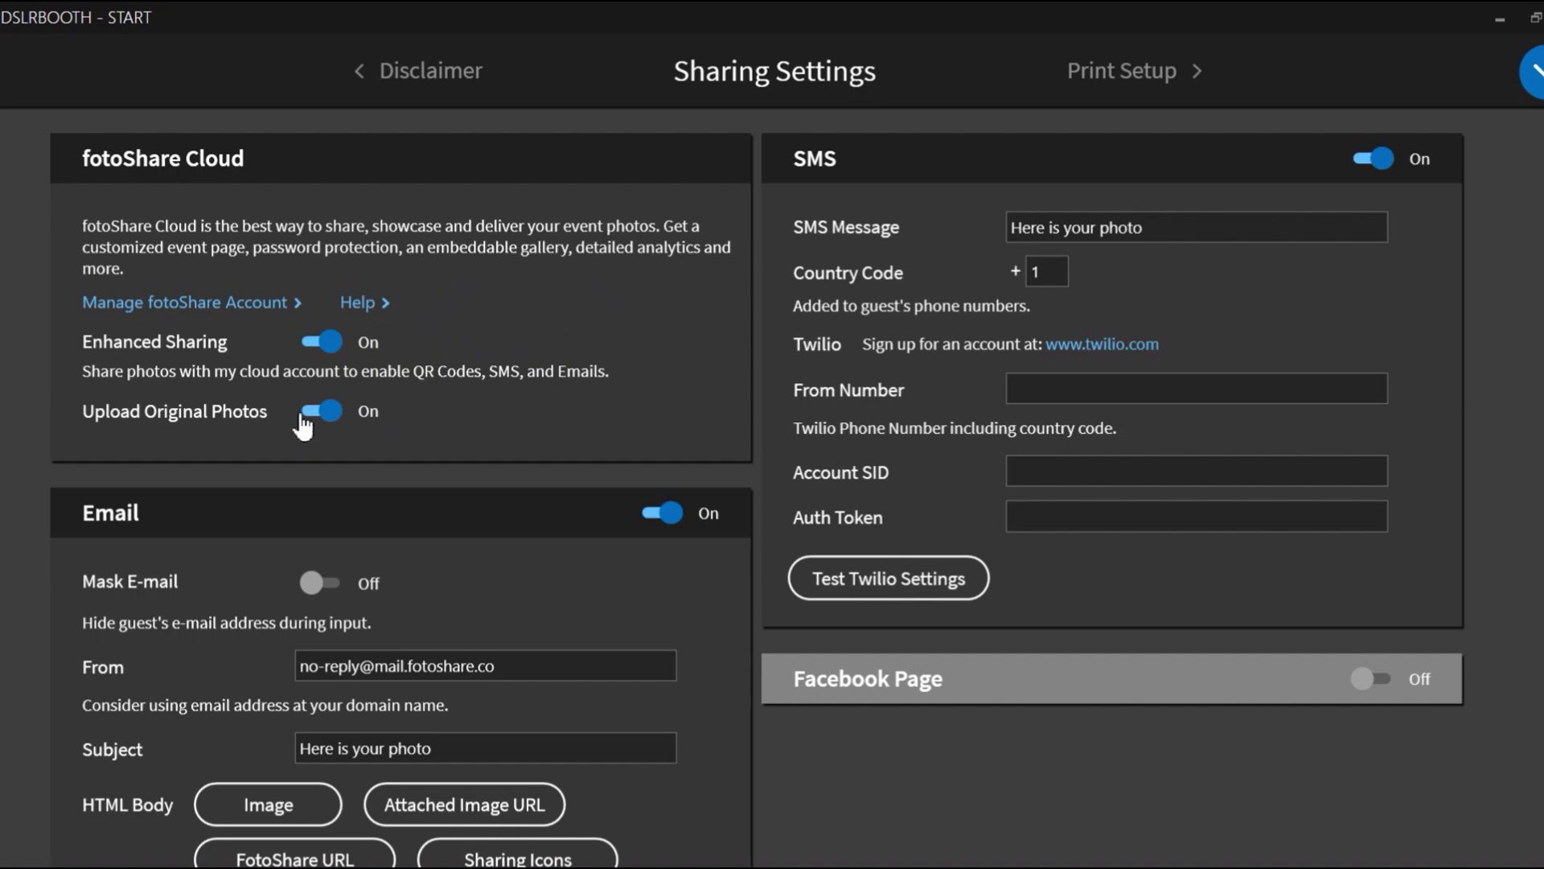
scroll(593, 292, "down", 3)
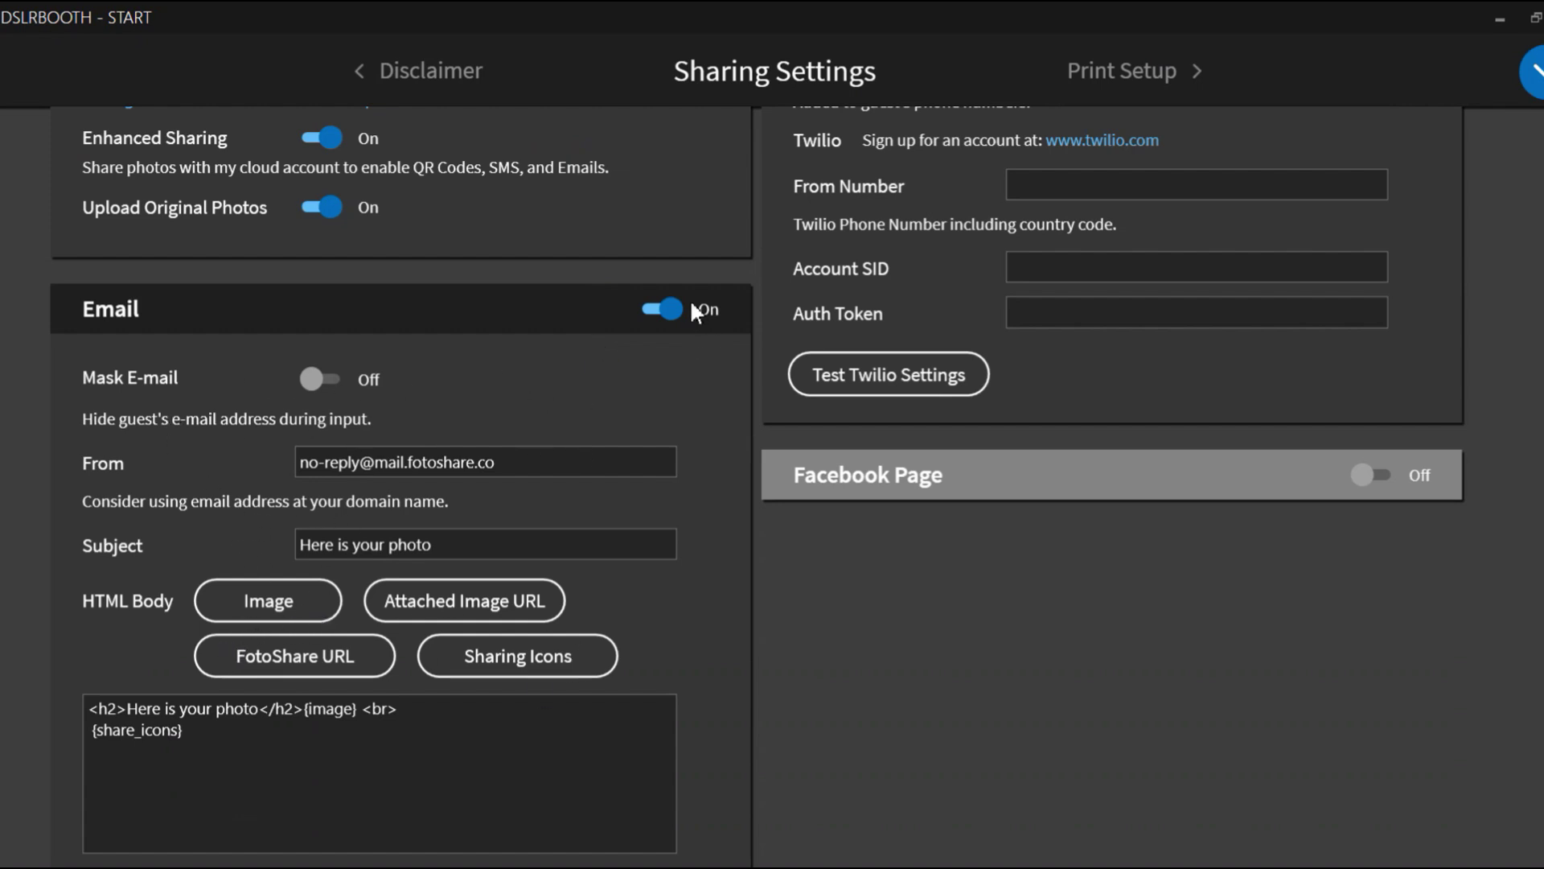
scroll(730, 530, "down", 5)
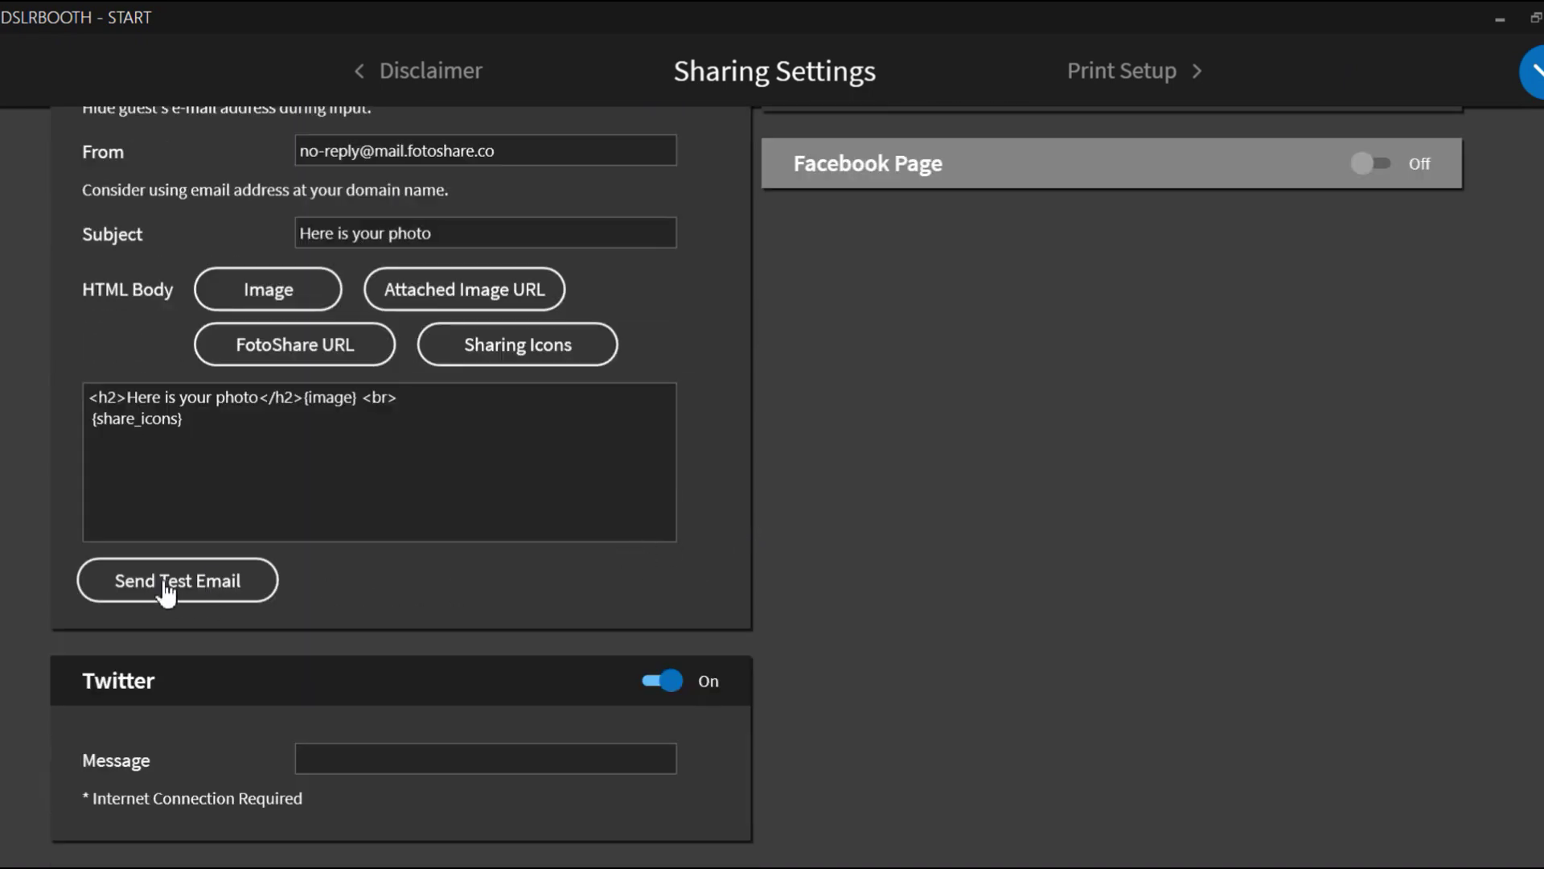
scroll(1194, 432, "up", 8)
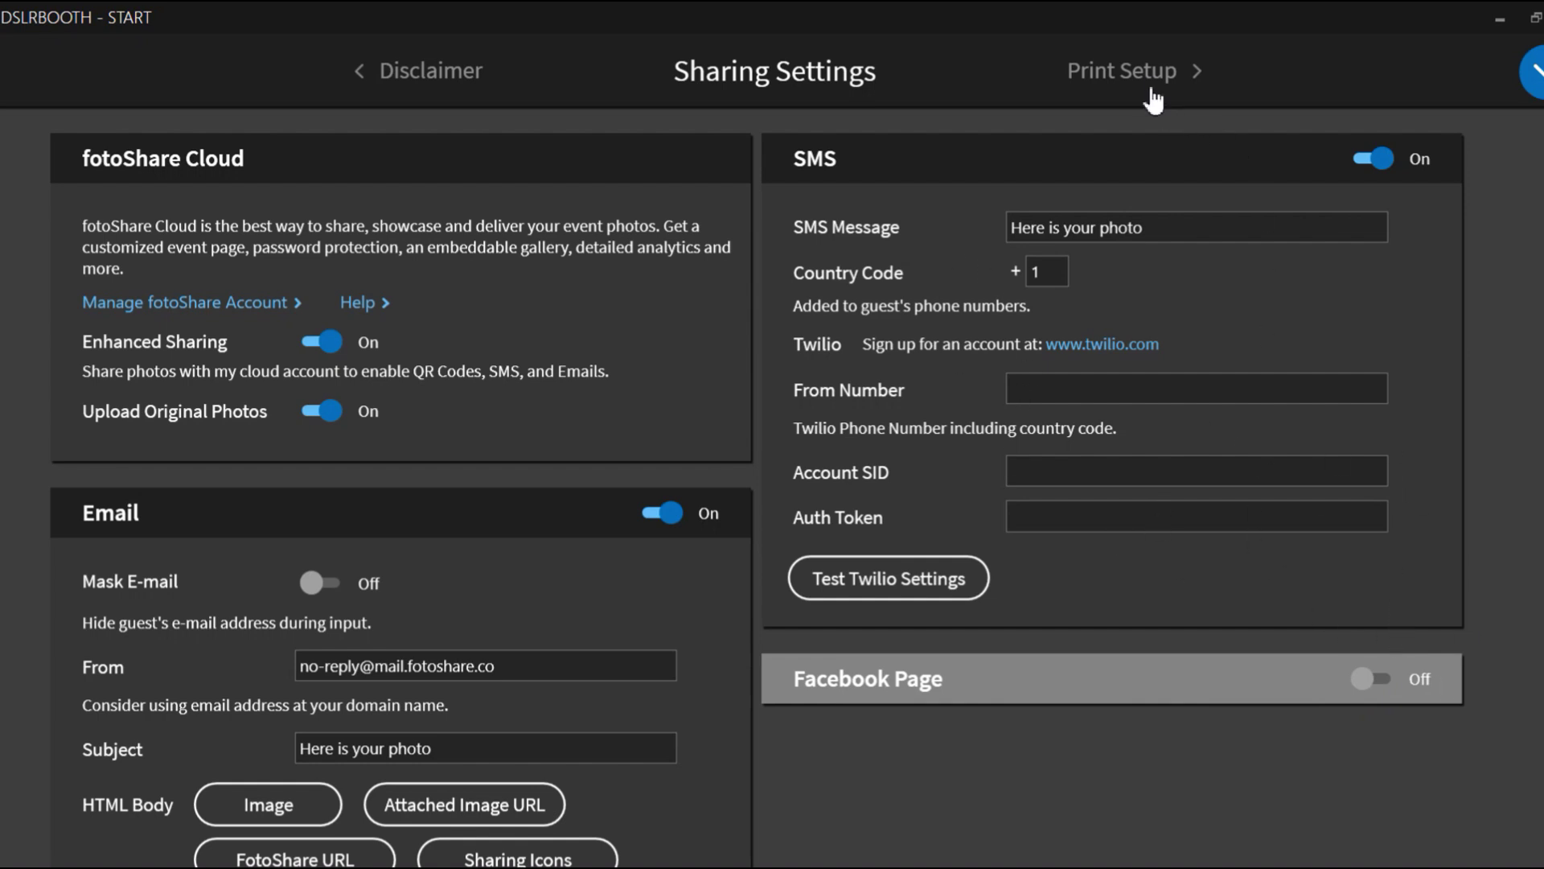
- Open Print Setup and examine the main printer, alignment, automatic printing, print limit and sharpening options
left_click(1532, 72)
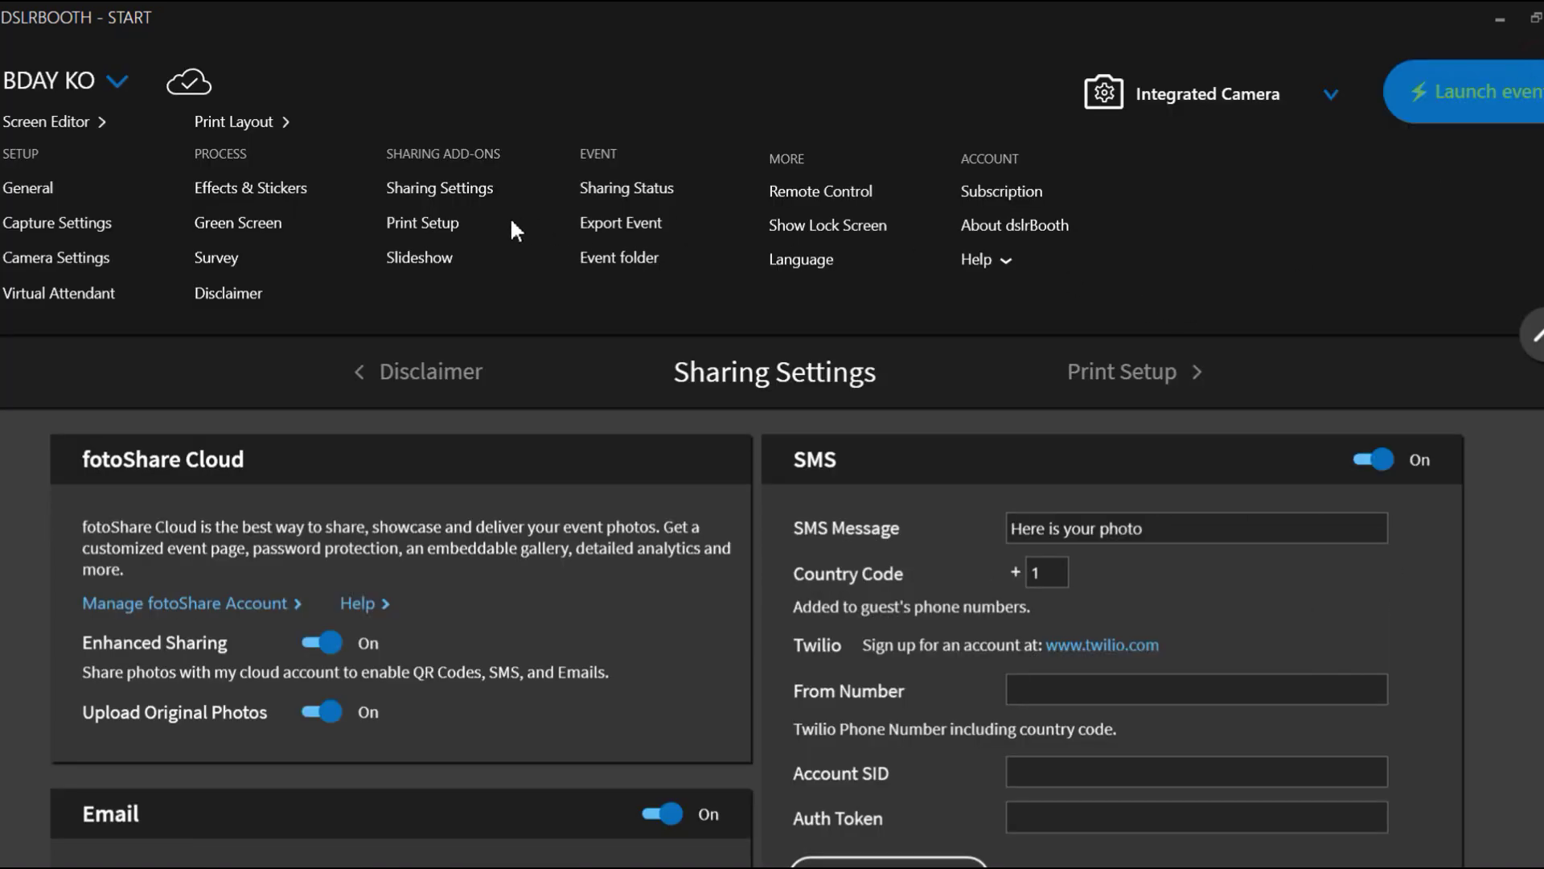
left_click(437, 235)
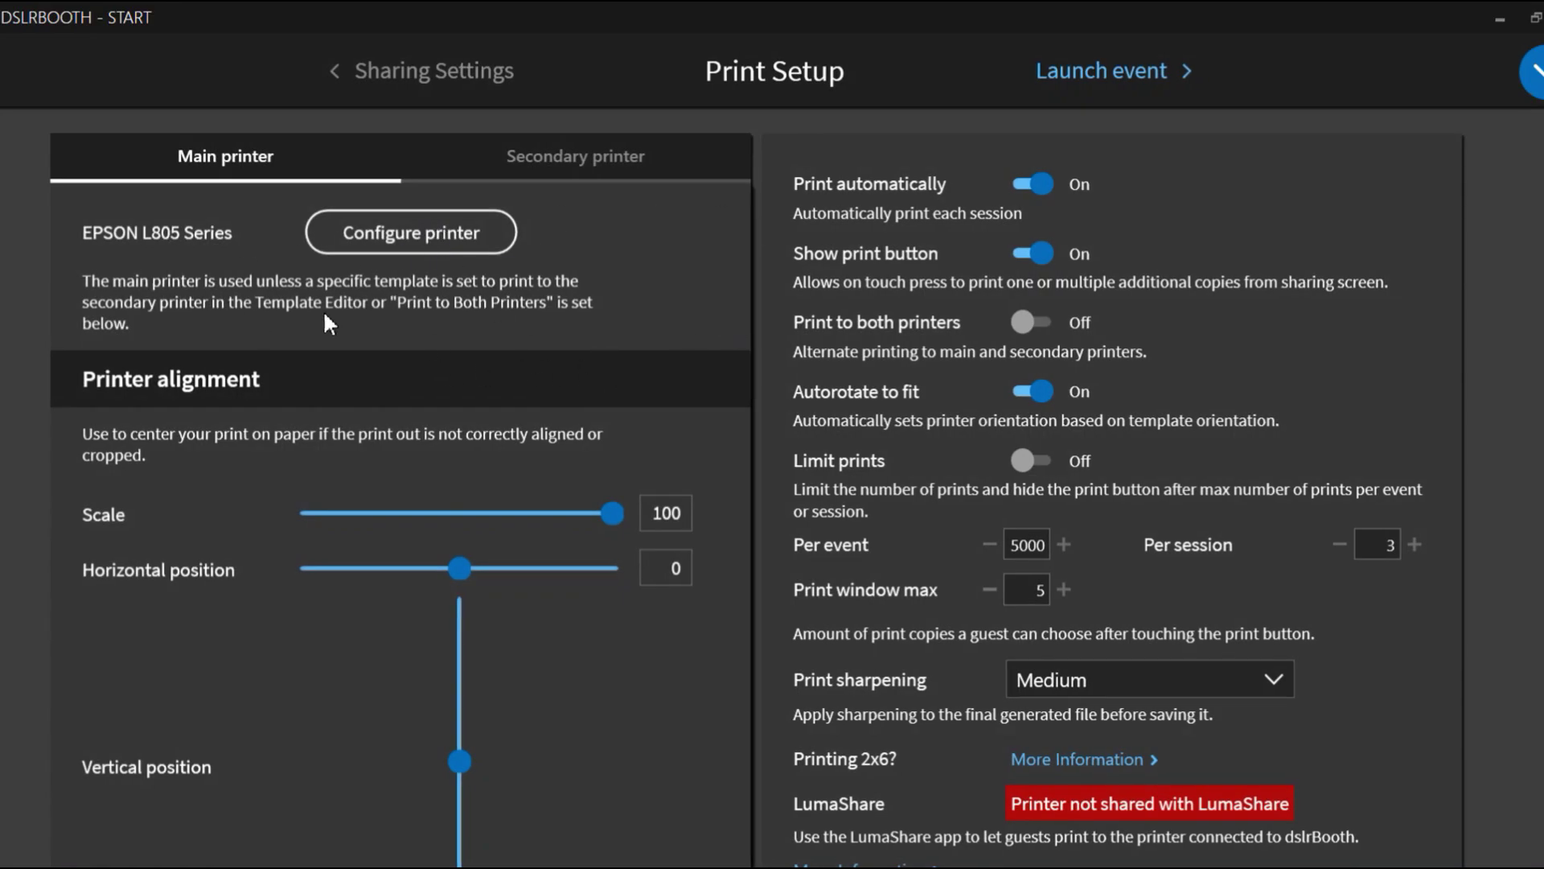
scroll(1261, 419, "down", 3)
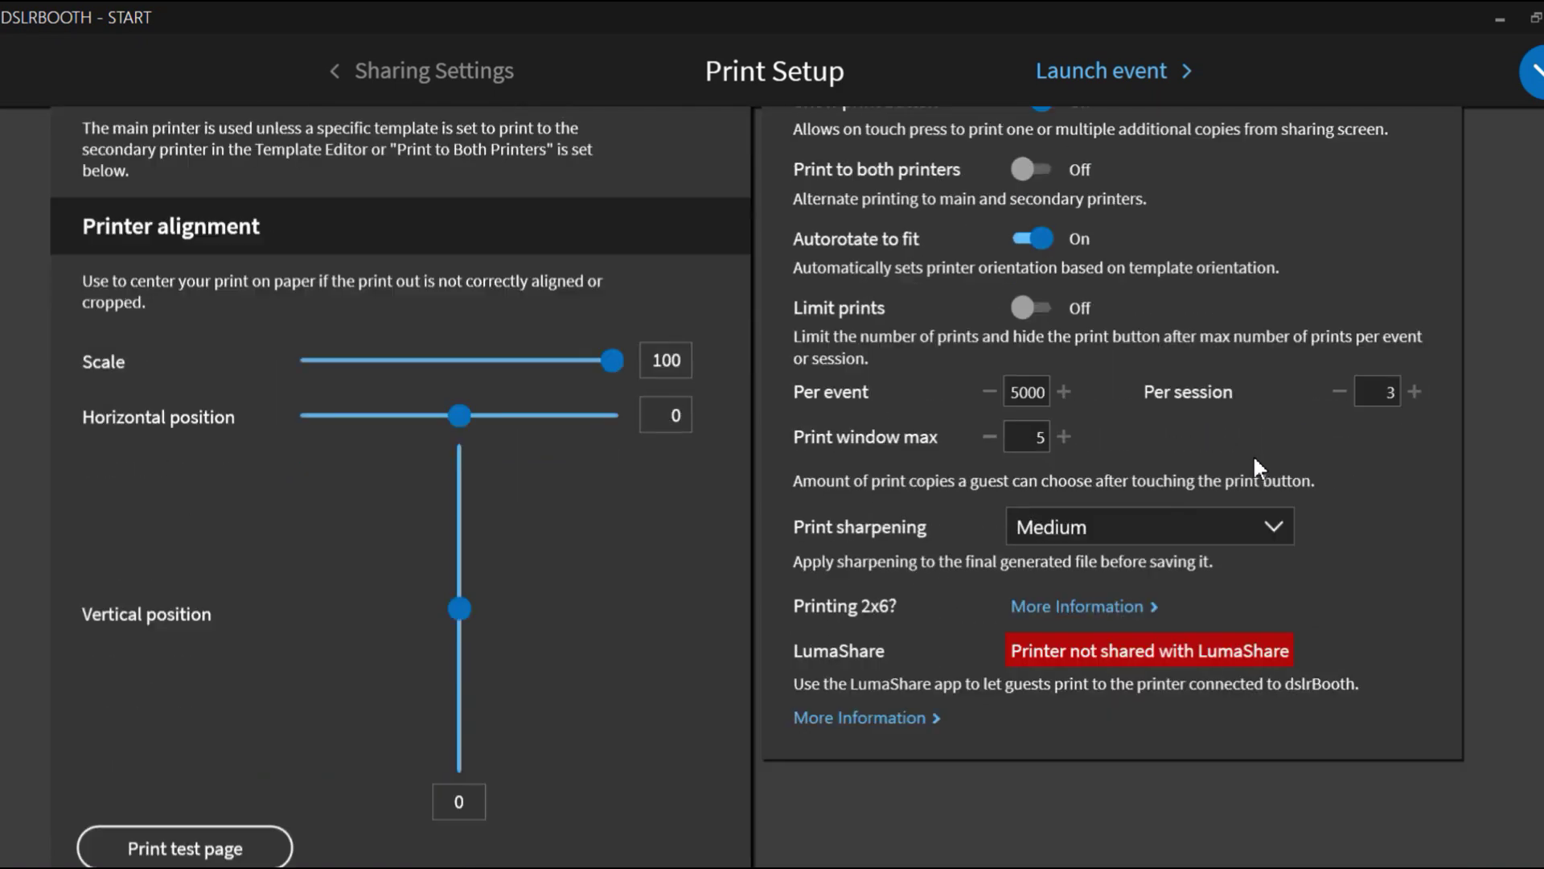
scroll(1175, 475, "up", 3)
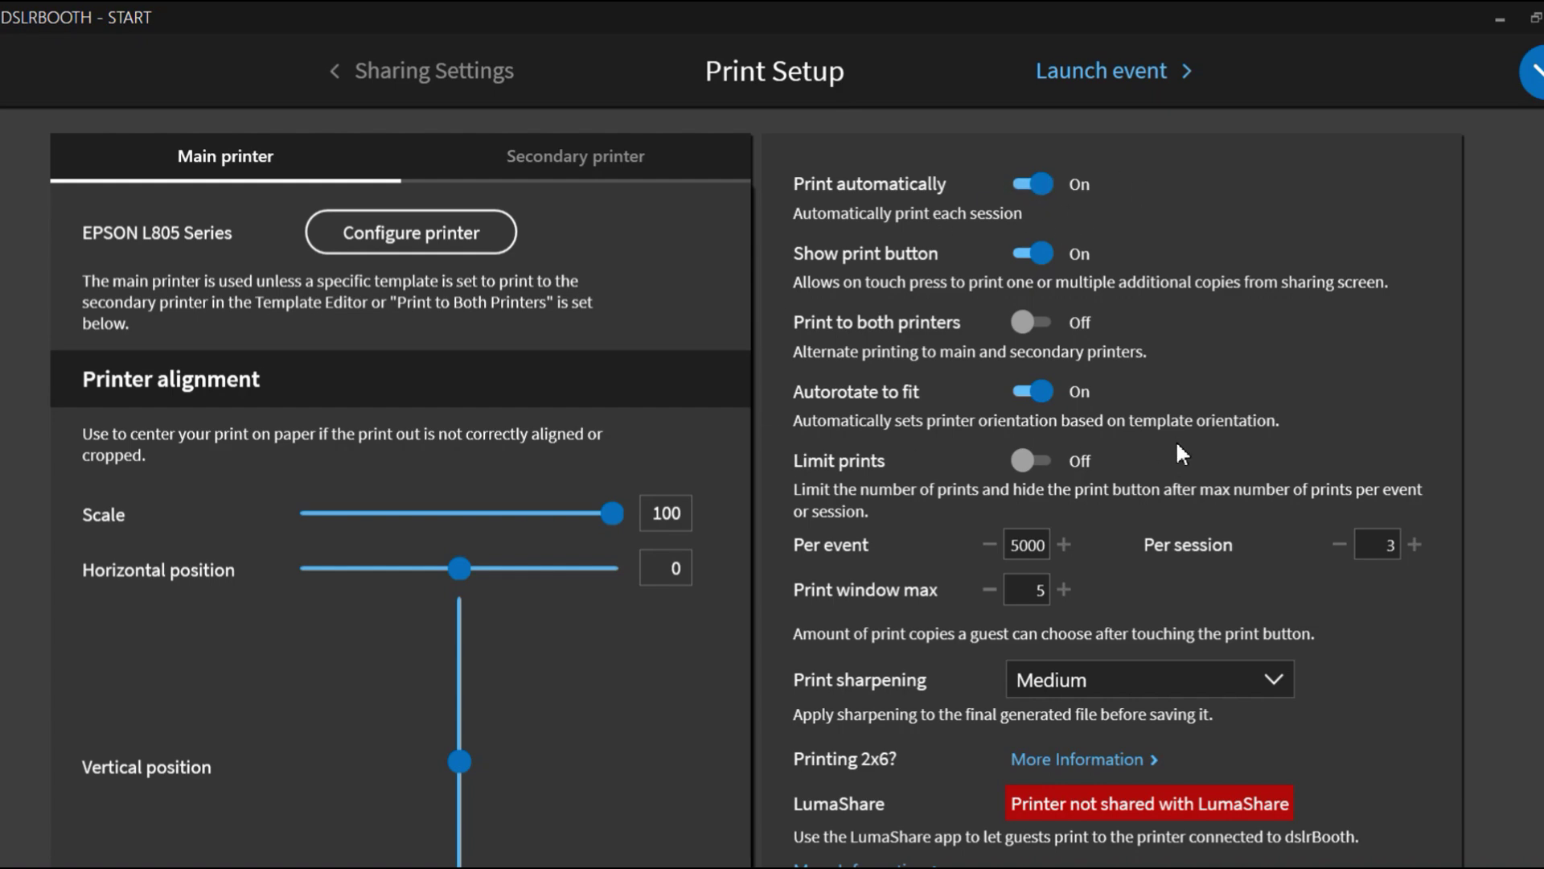
scroll(1177, 441, "down", 3)
scroll(944, 489, "up", 3)
- Open the event's Slideshow page in the browser, check it and close the browser
left_click(1535, 73)
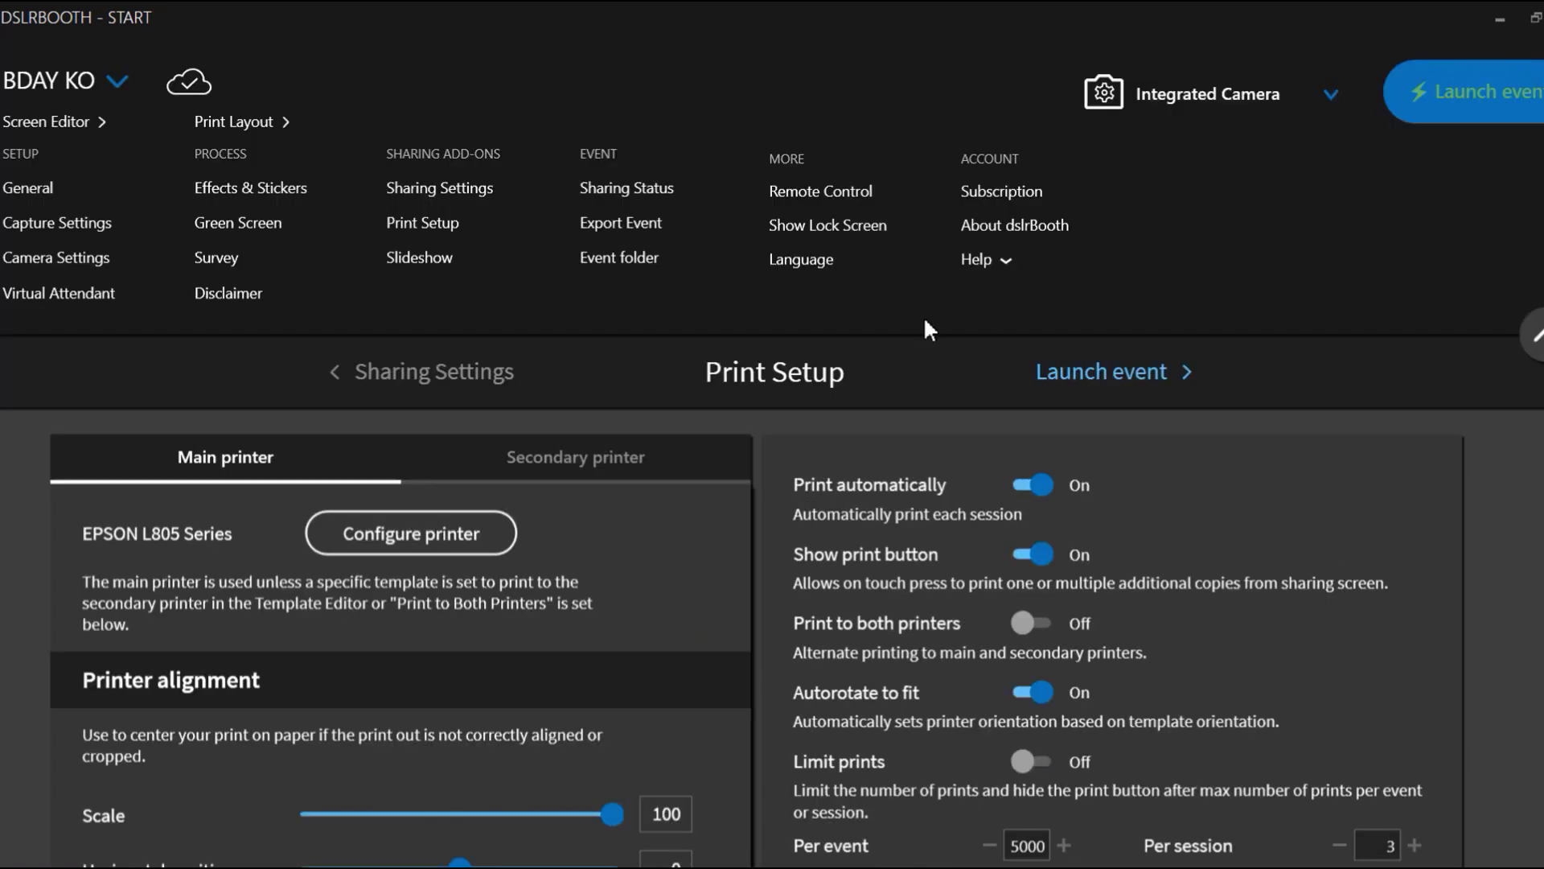
left_click(420, 259)
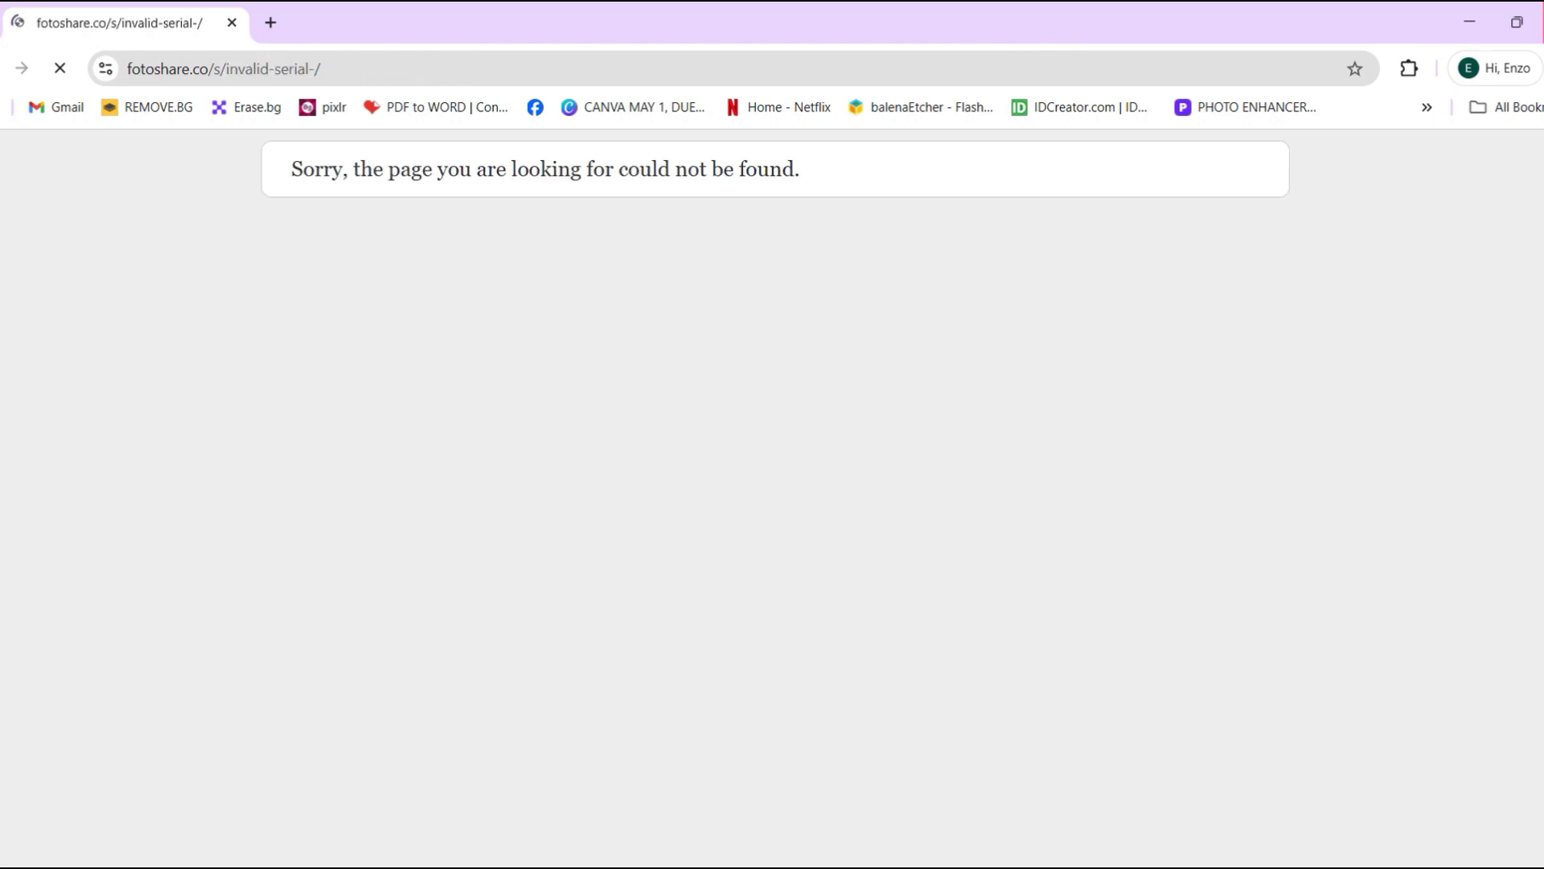
left_click(1542, 23)
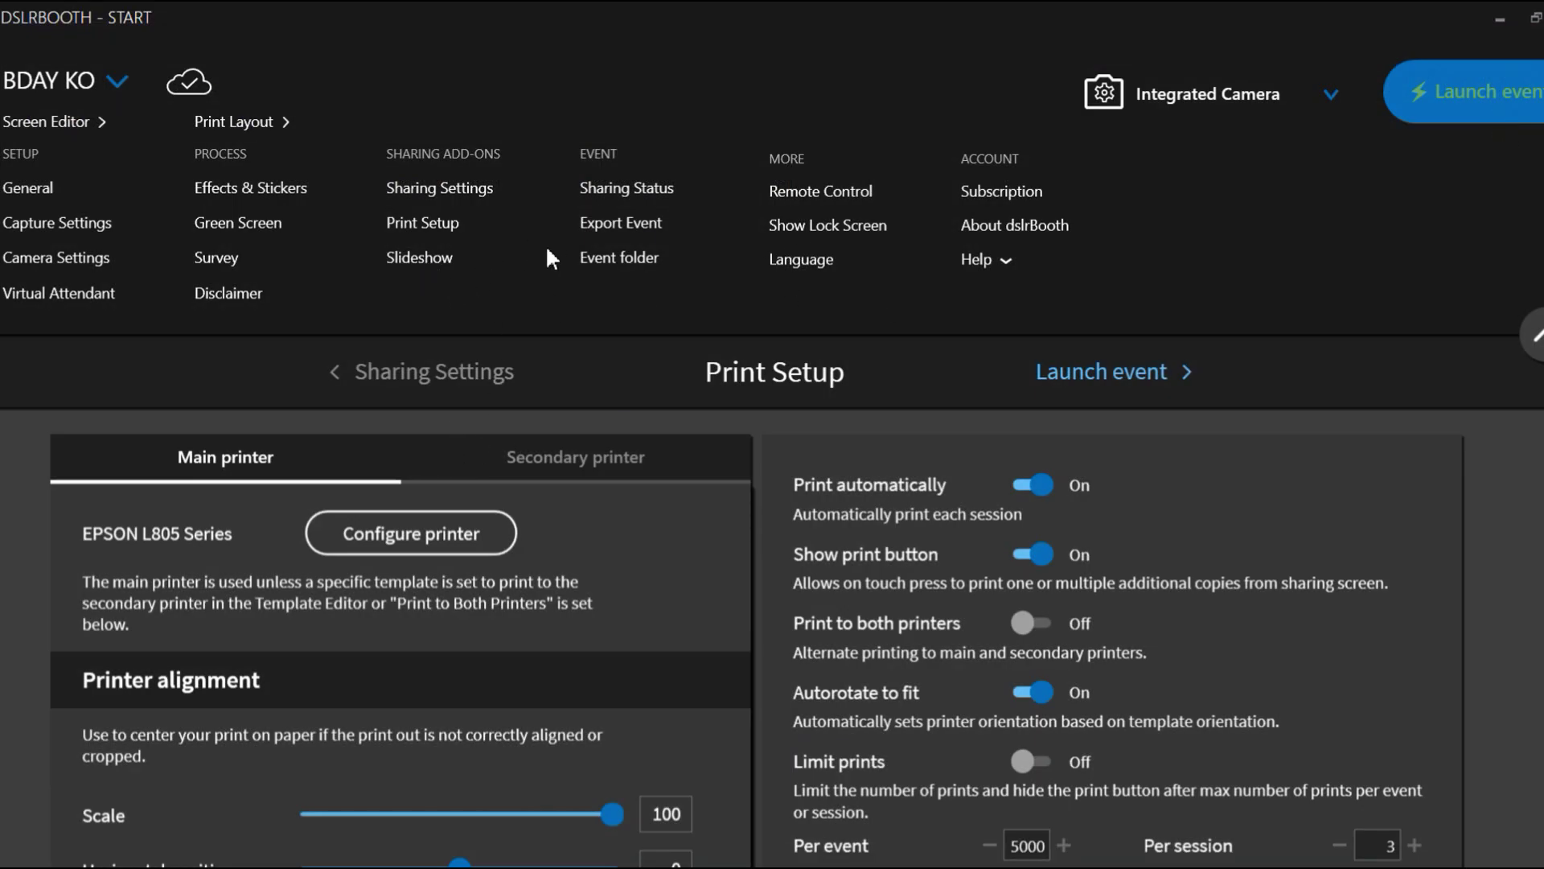
- Open Sharing Status and delete the records of all sharing activity
left_click(626, 190)
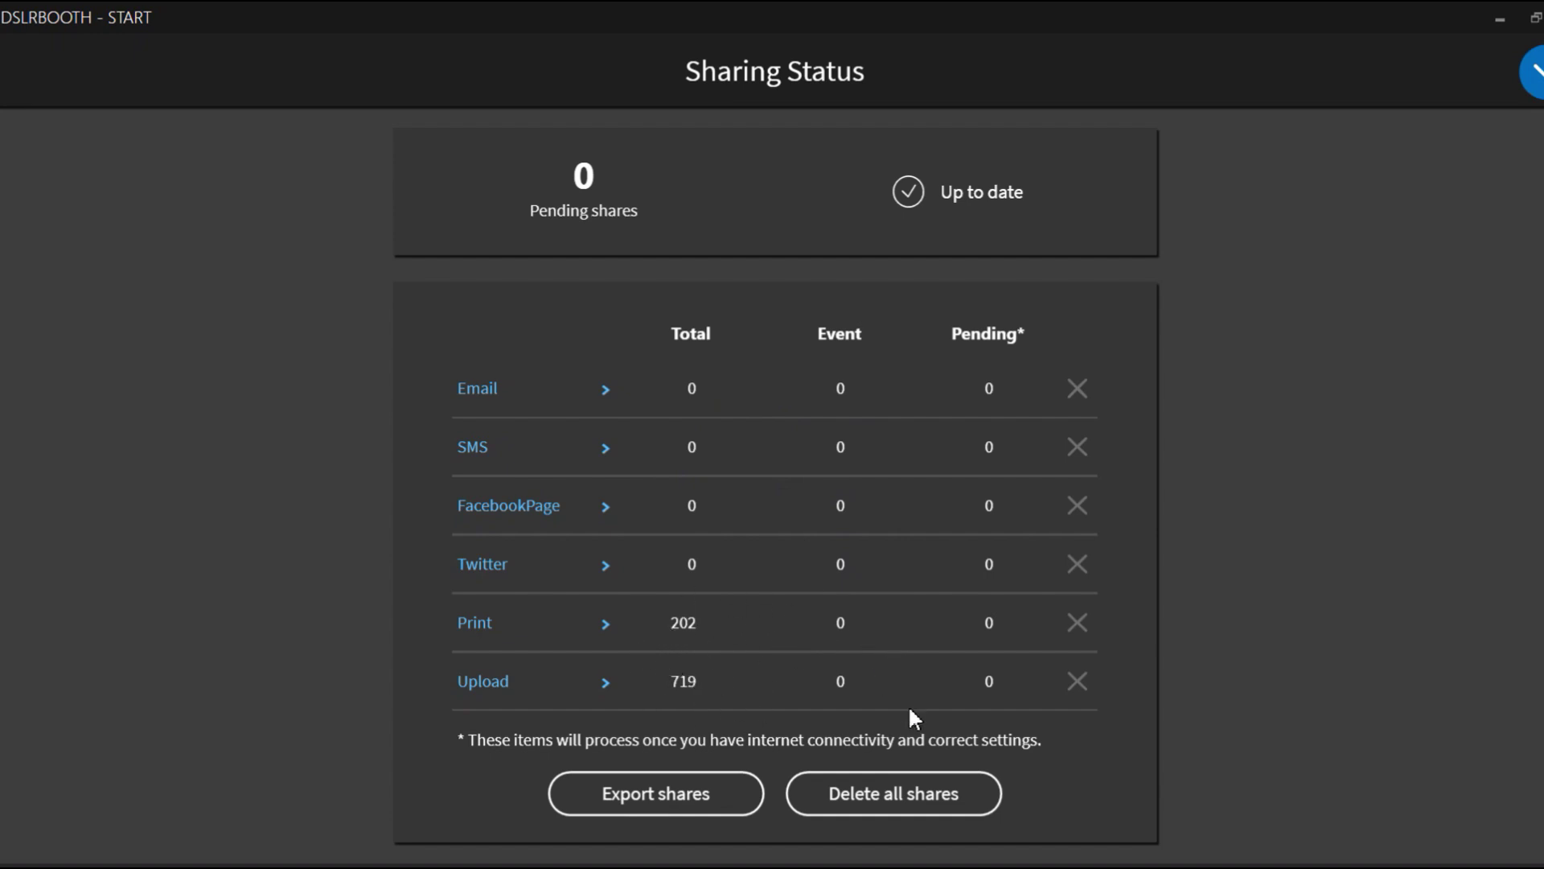
left_click(892, 800)
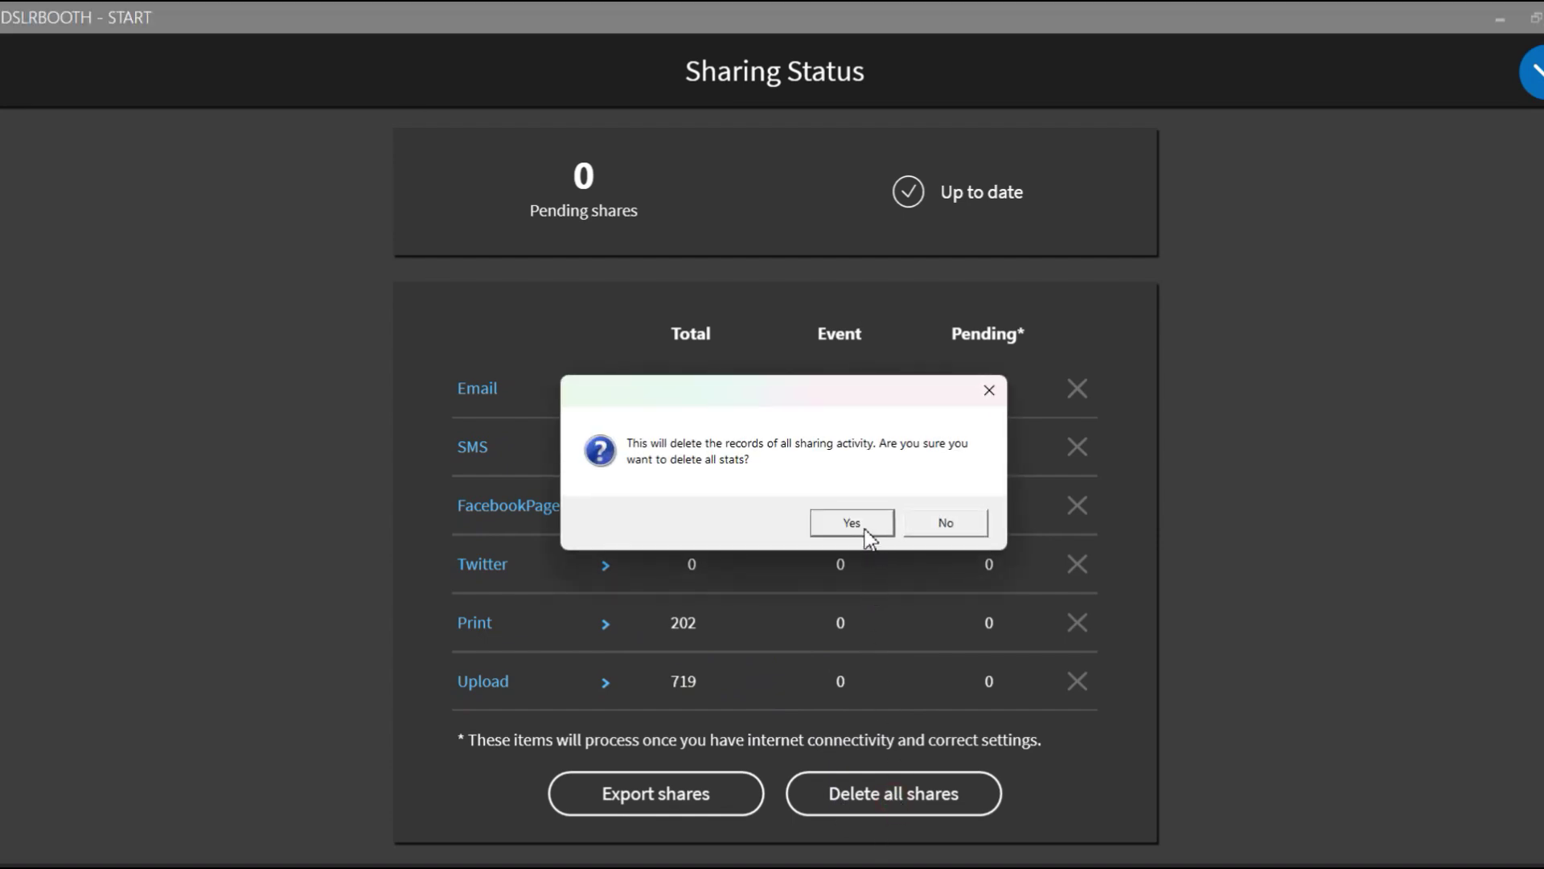
left_click(869, 534)
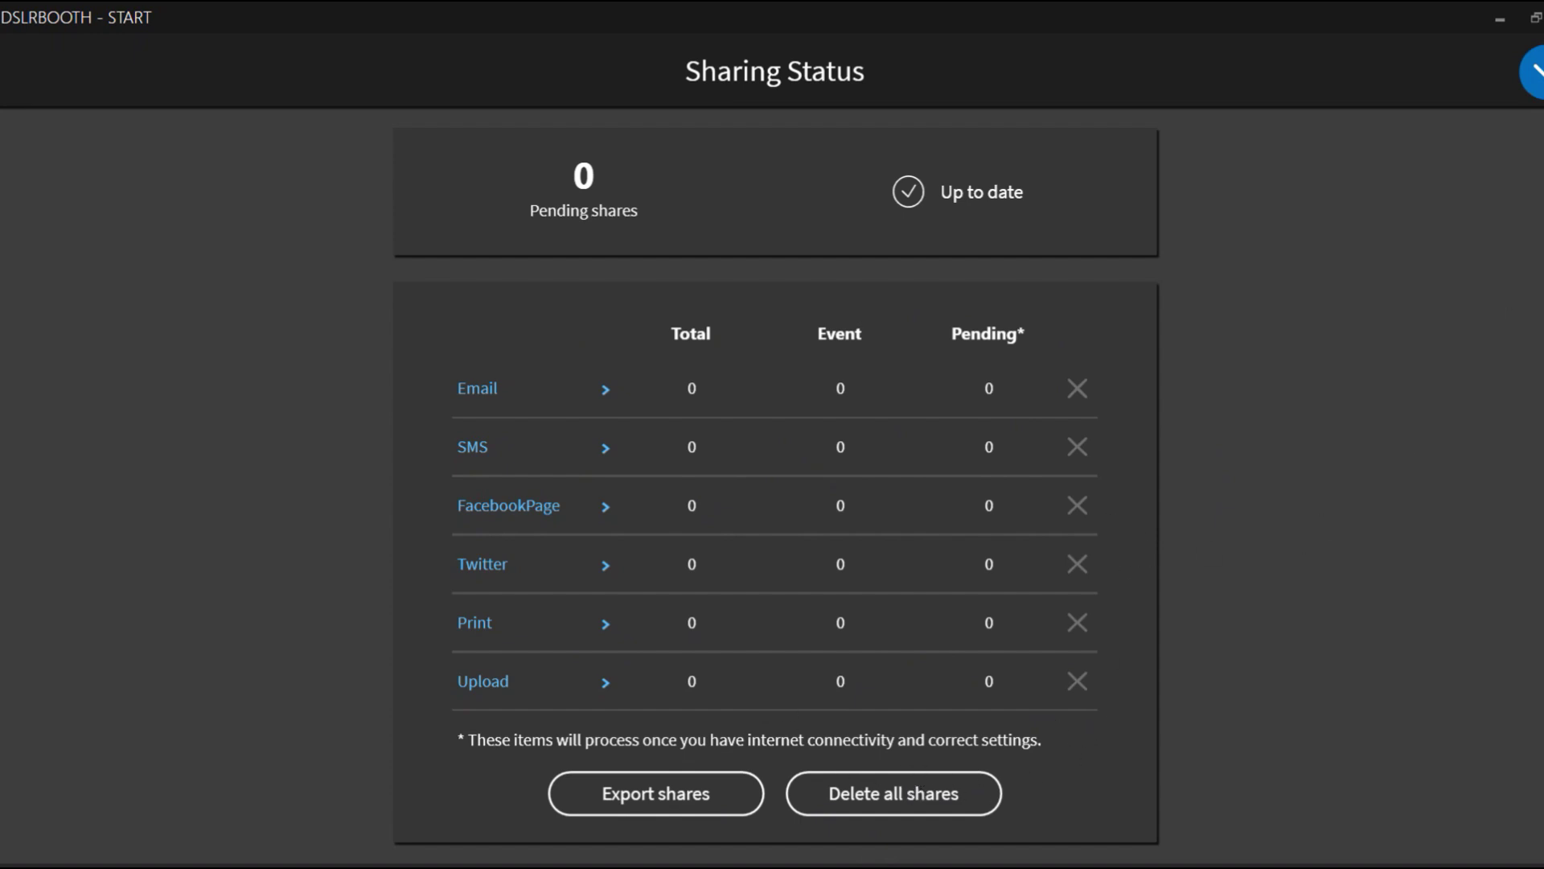
- Open the BDAY KO event folder, examine its subfolders and close the file window
left_click(1535, 73)
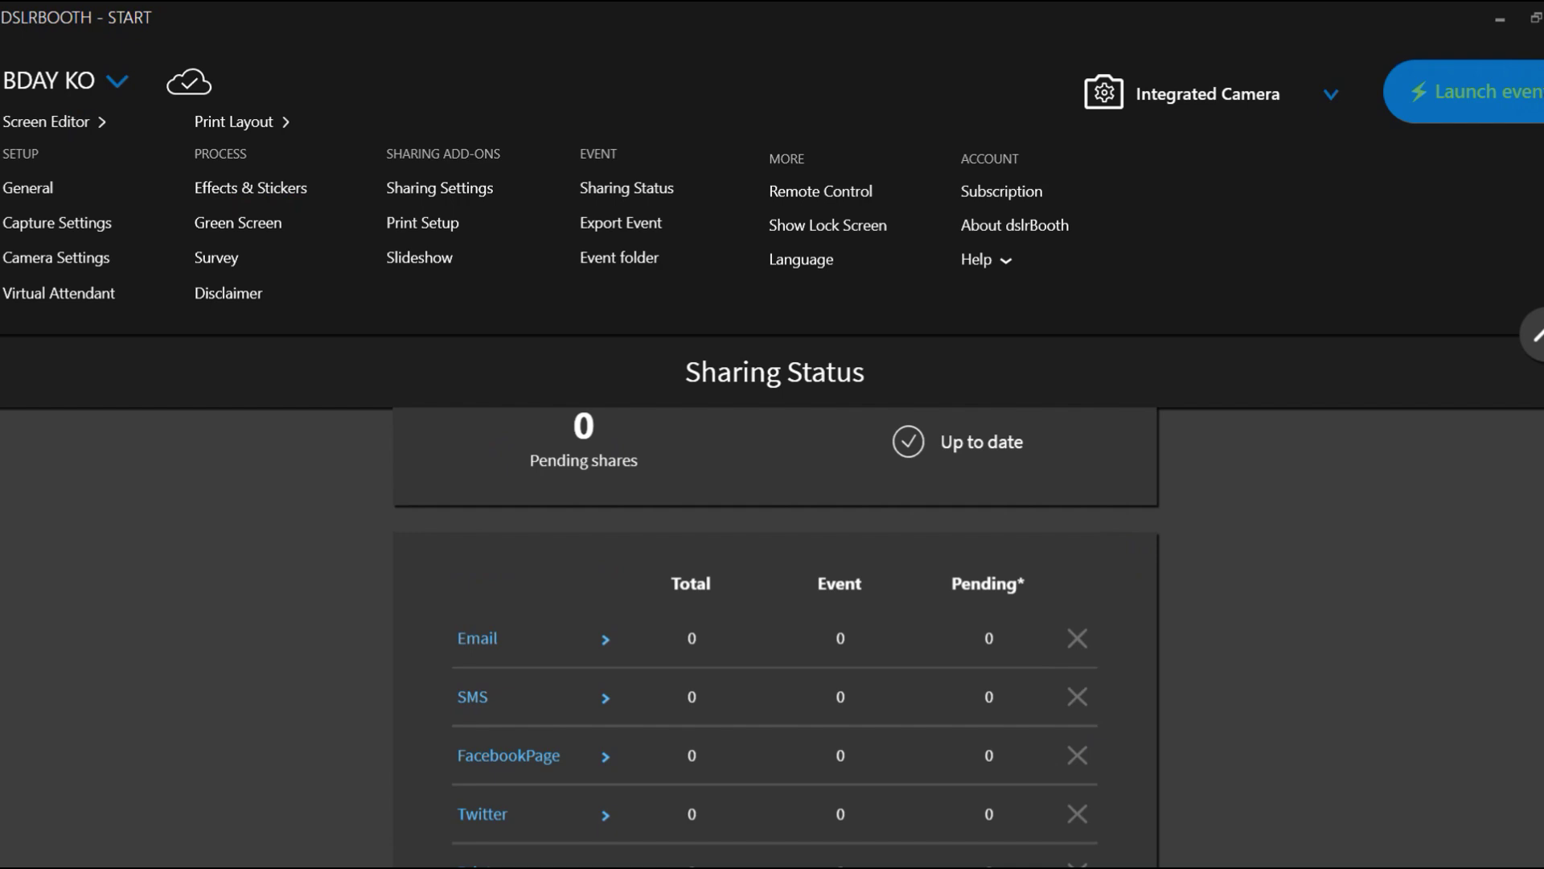
left_click(613, 259)
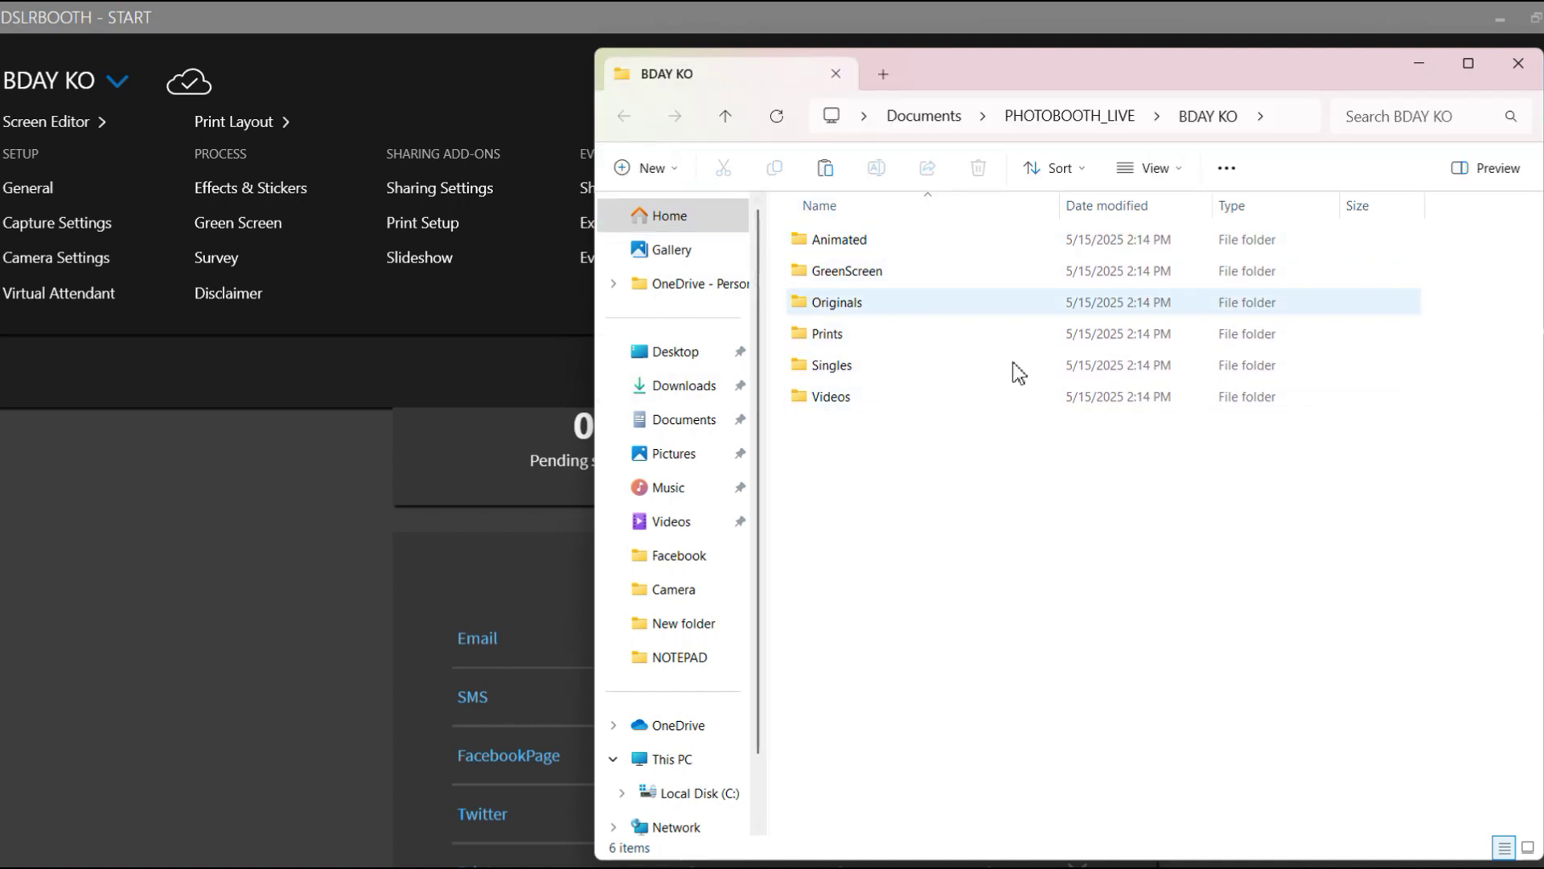
left_click(1515, 64)
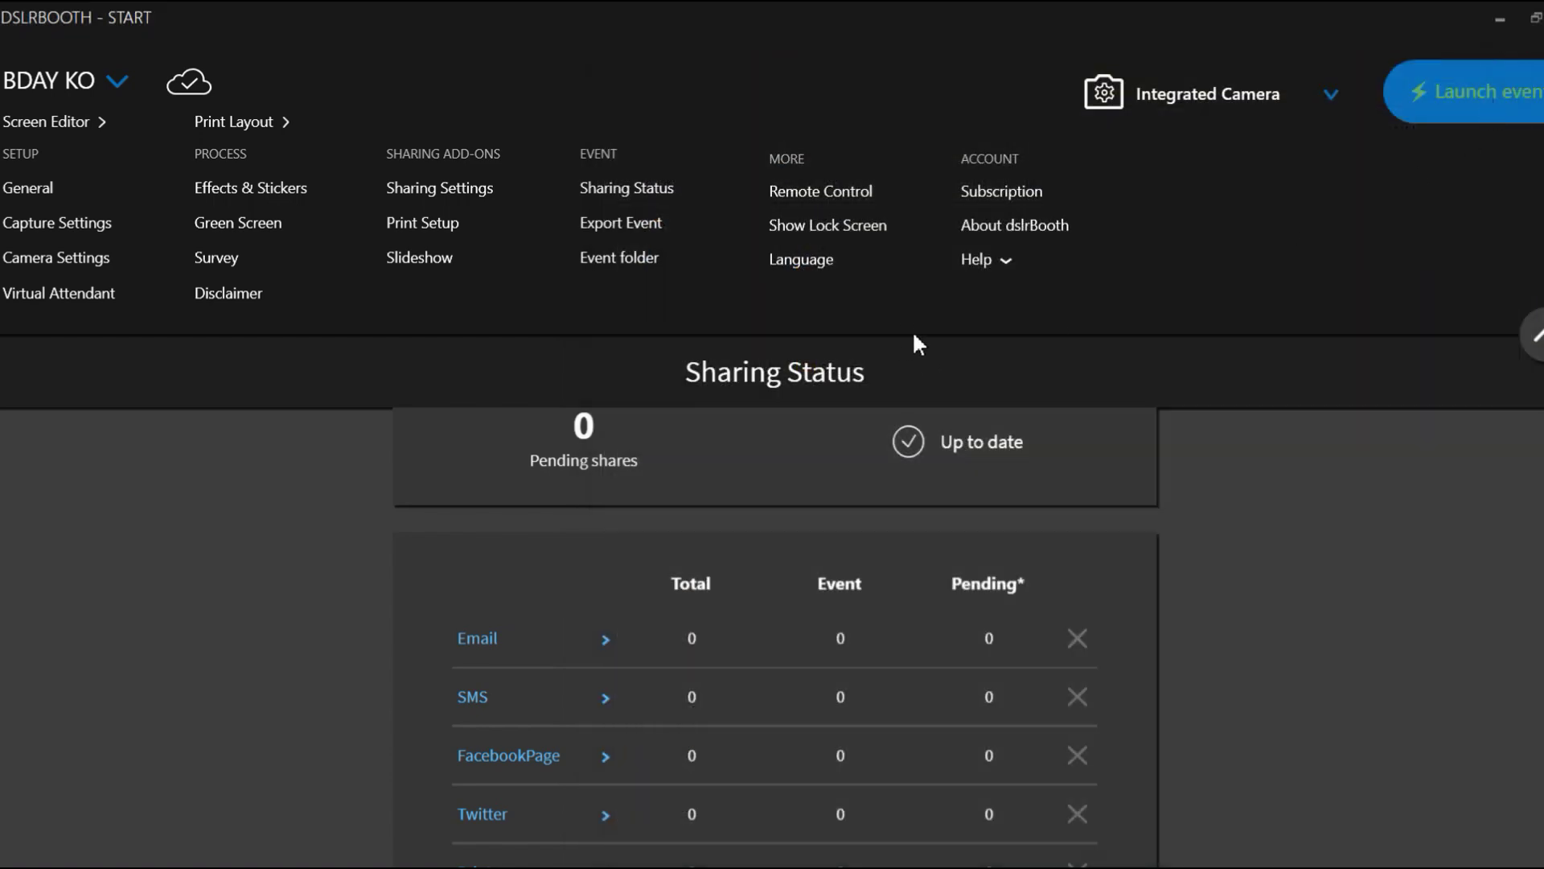
- Examine the Remote Control page for Booth Copilot and the Lock Screen Settings with heading, body, timer and security PIN options
left_click(809, 201)
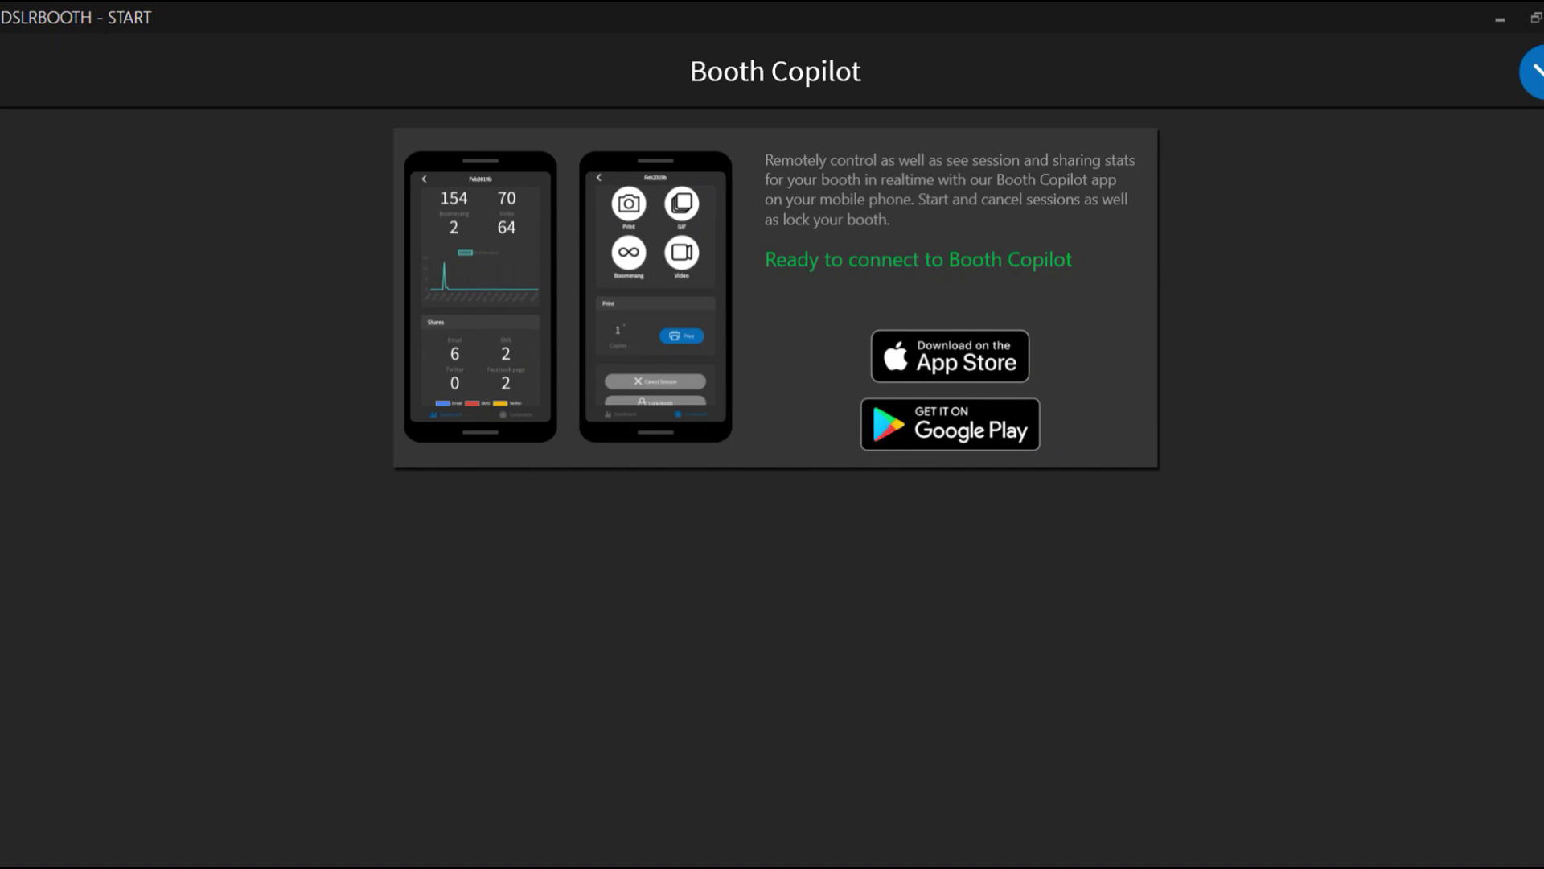
left_click(1535, 72)
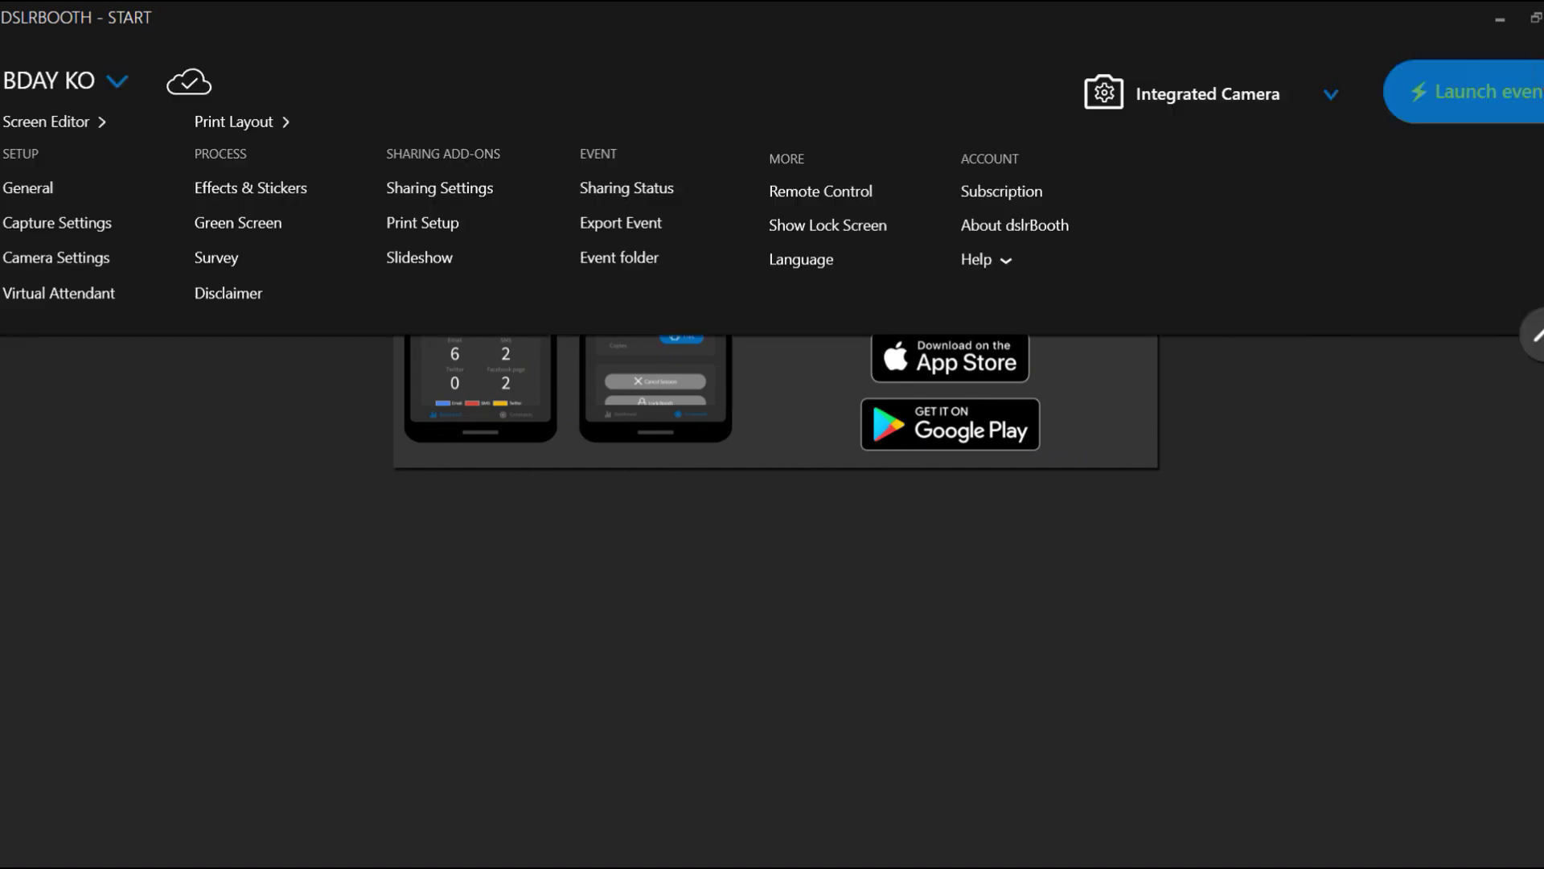
left_click(824, 233)
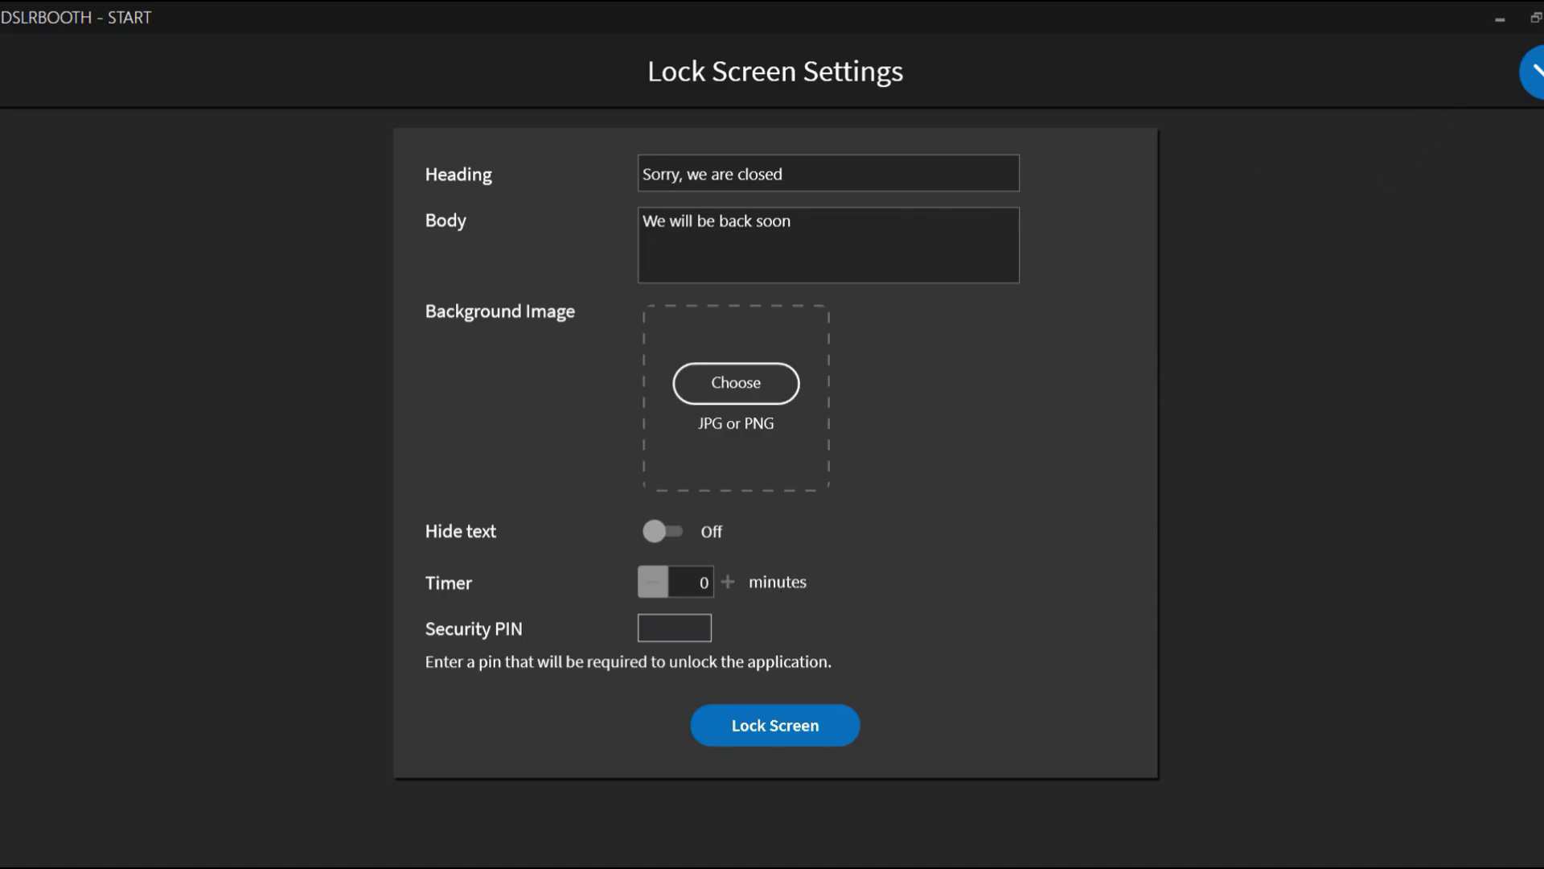
- Open the Language settings and examine the language choice and the Welcome screen and Sharing screen texts
left_click(1536, 74)
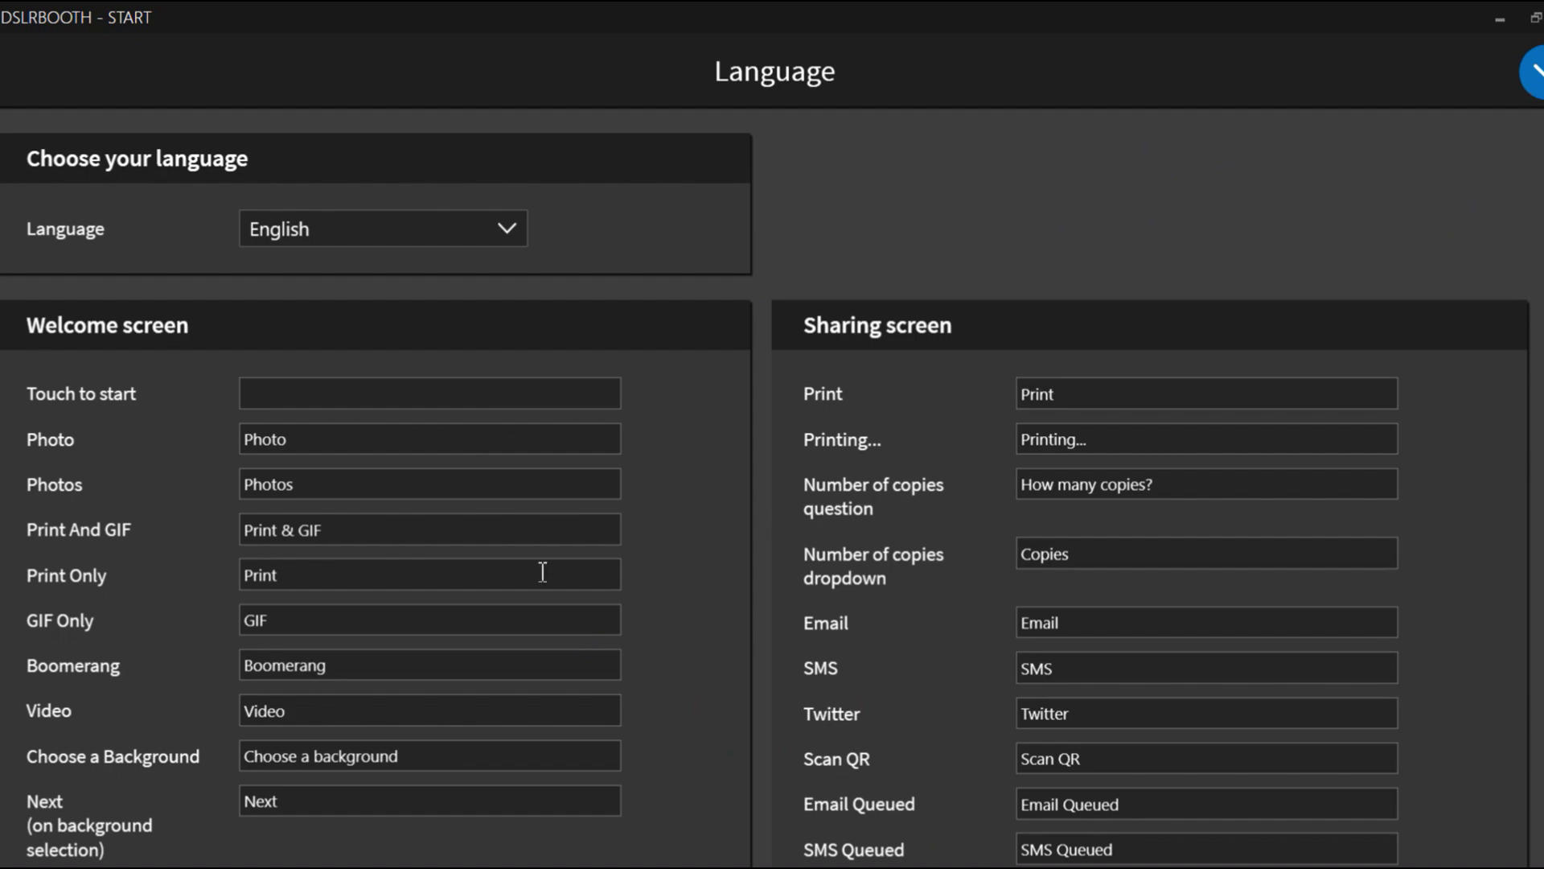
scroll(543, 572, "down", 3)
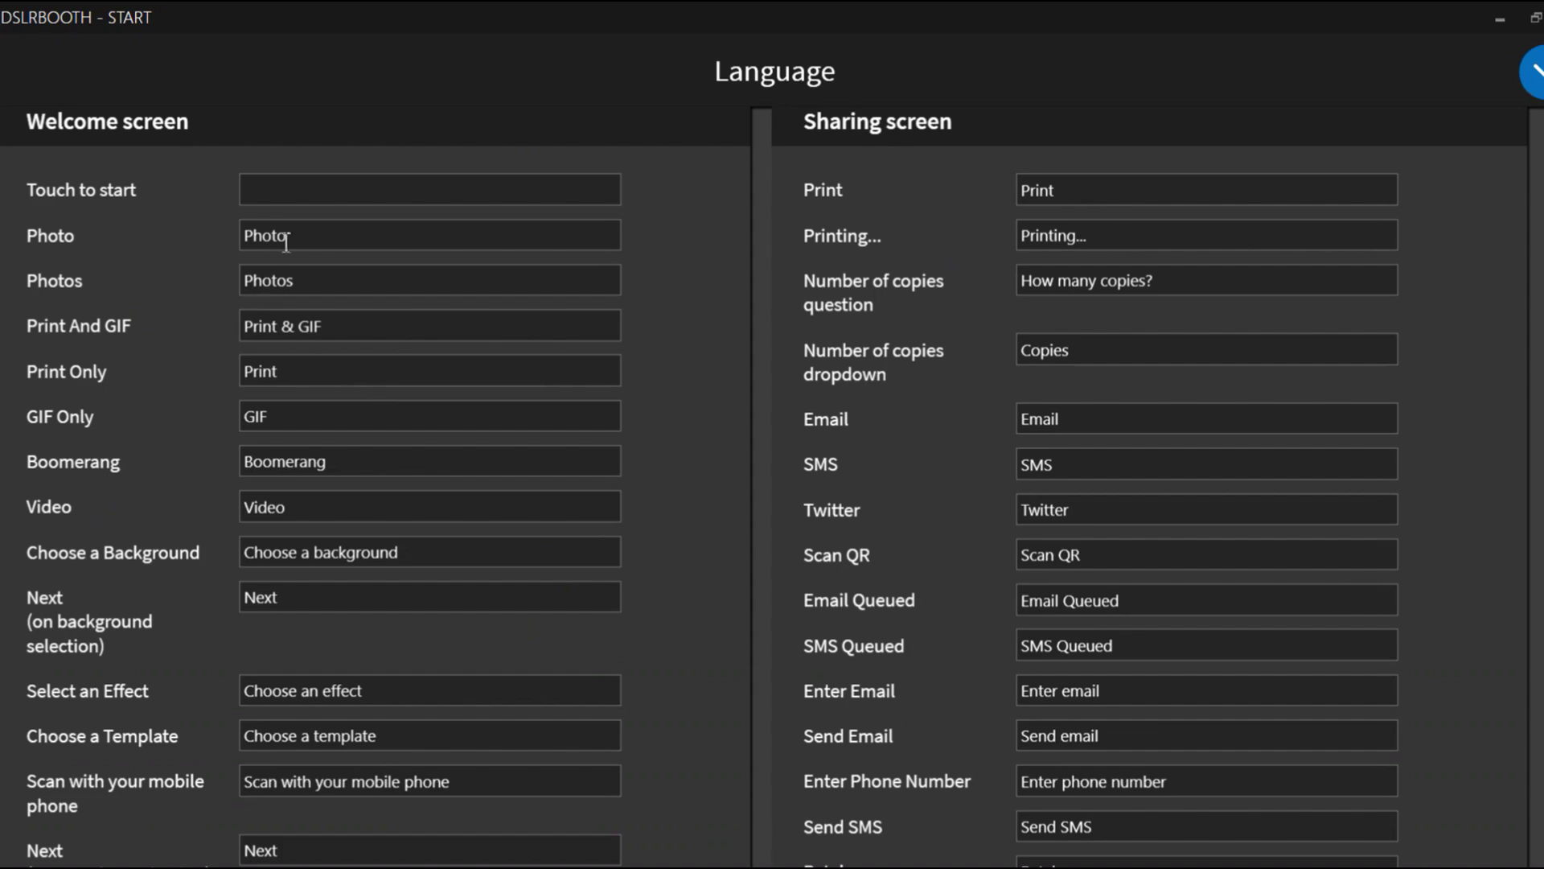
- Show the main settings menu above the Language page and examine the available camera sources
left_click(325, 329)
left_click(1534, 73)
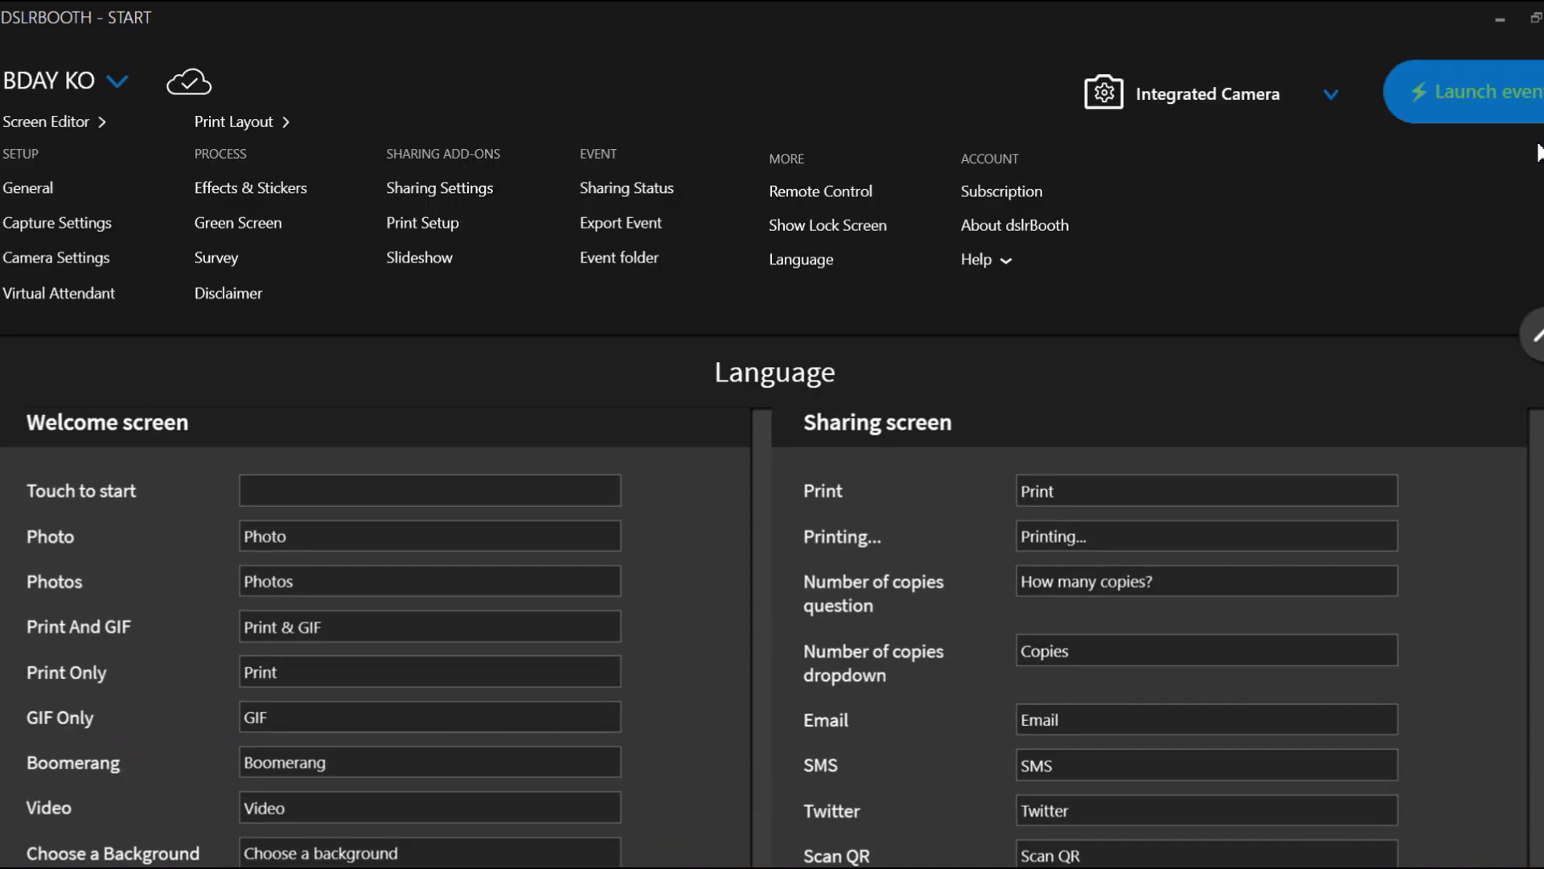
left_click(1003, 249)
left_click(1331, 94)
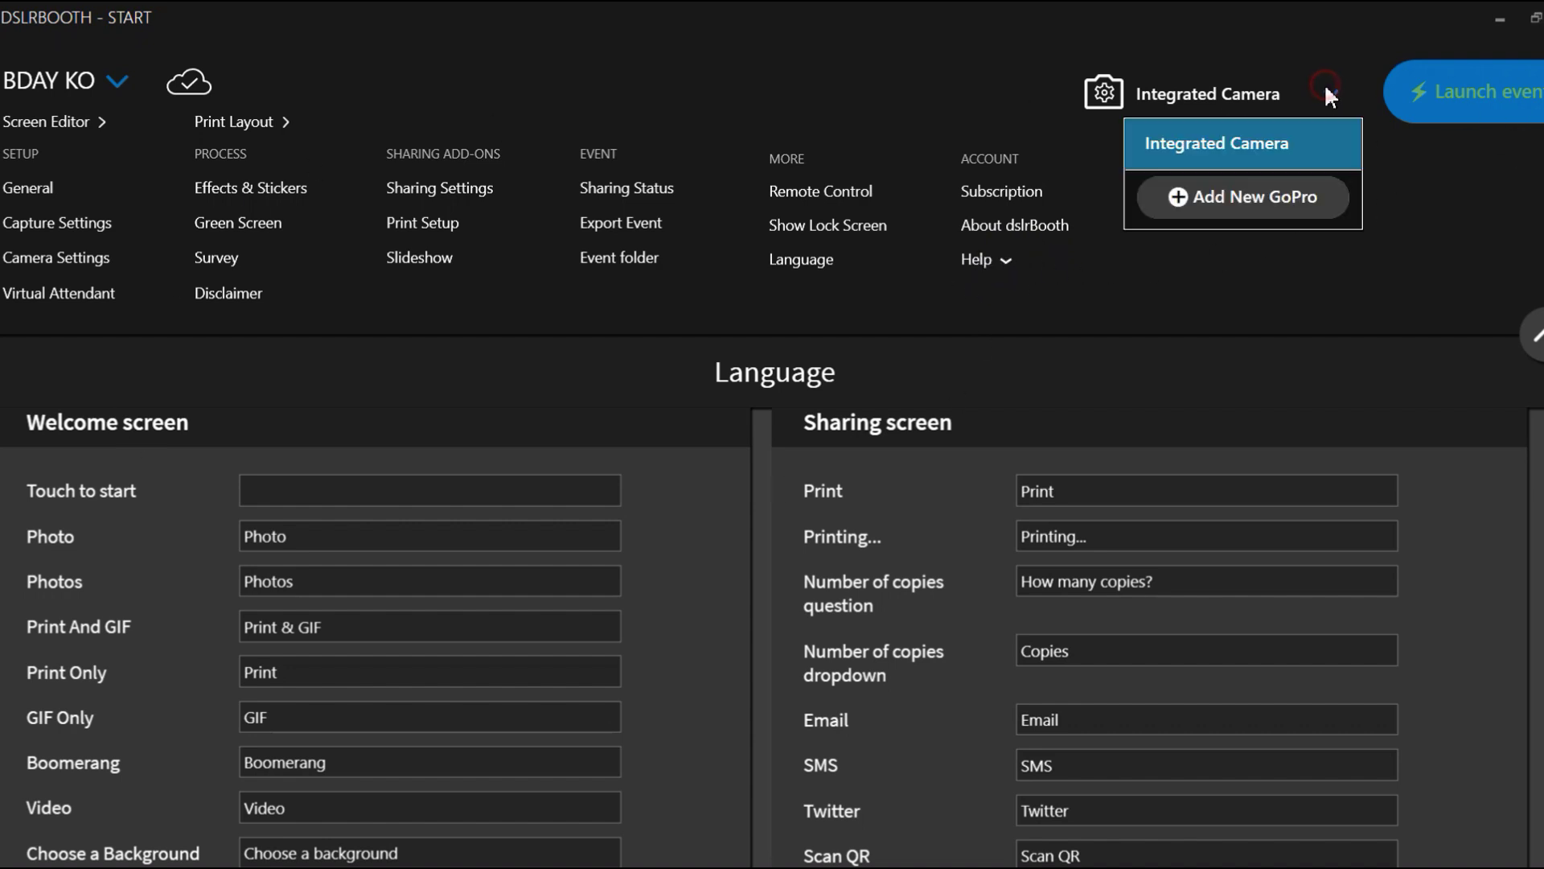
left_click(1329, 93)
left_click(1329, 93)
left_click(510, 57)
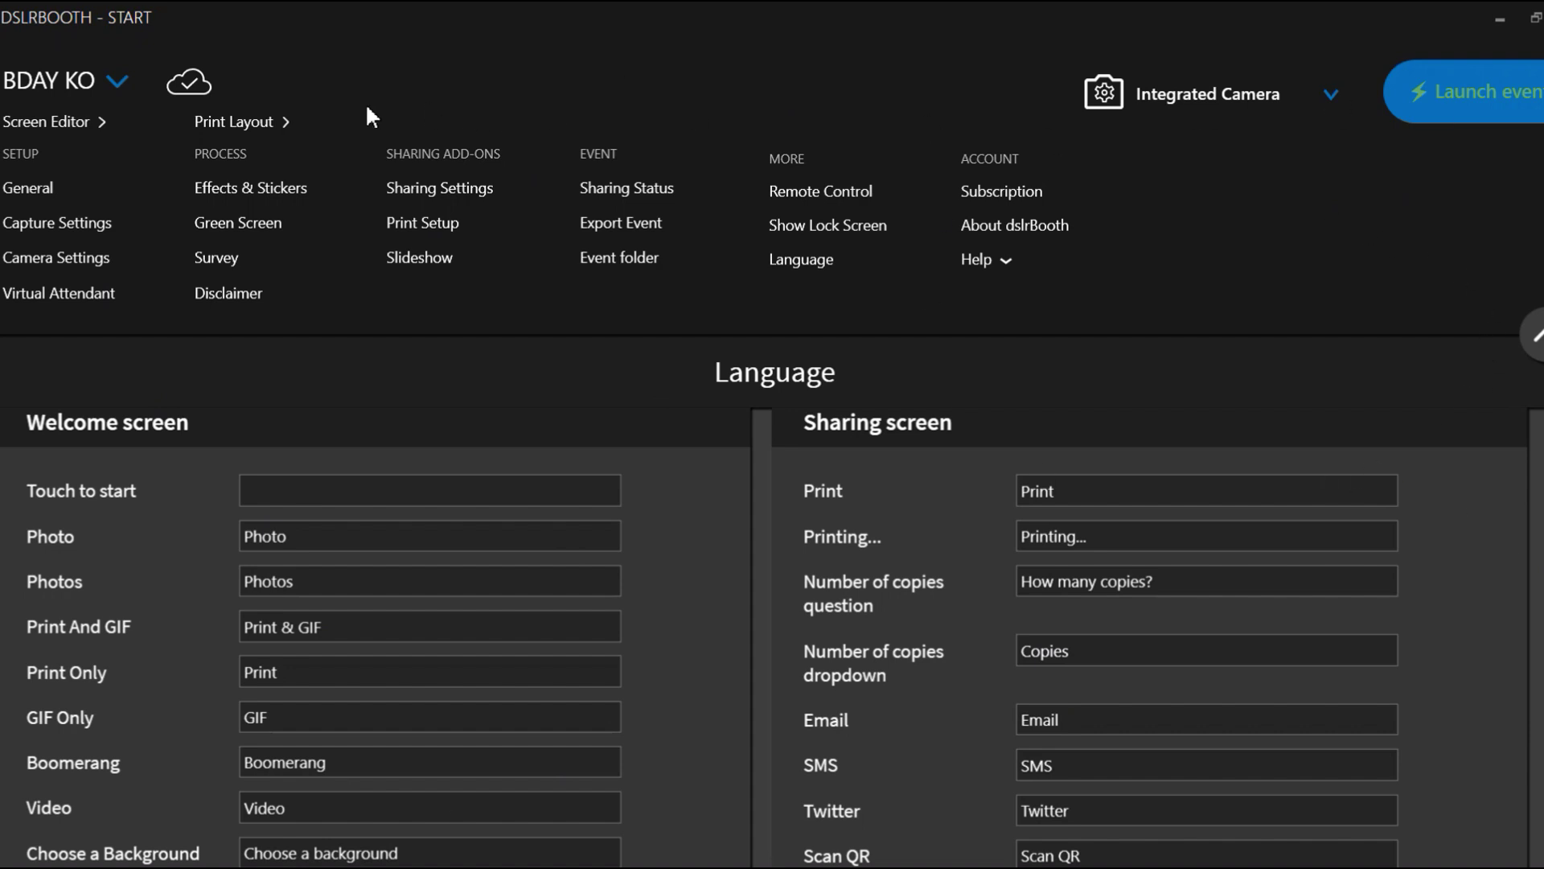
- Hide and show the main settings menu again, and check the event selector beside BDAY KO
left_click(1535, 335)
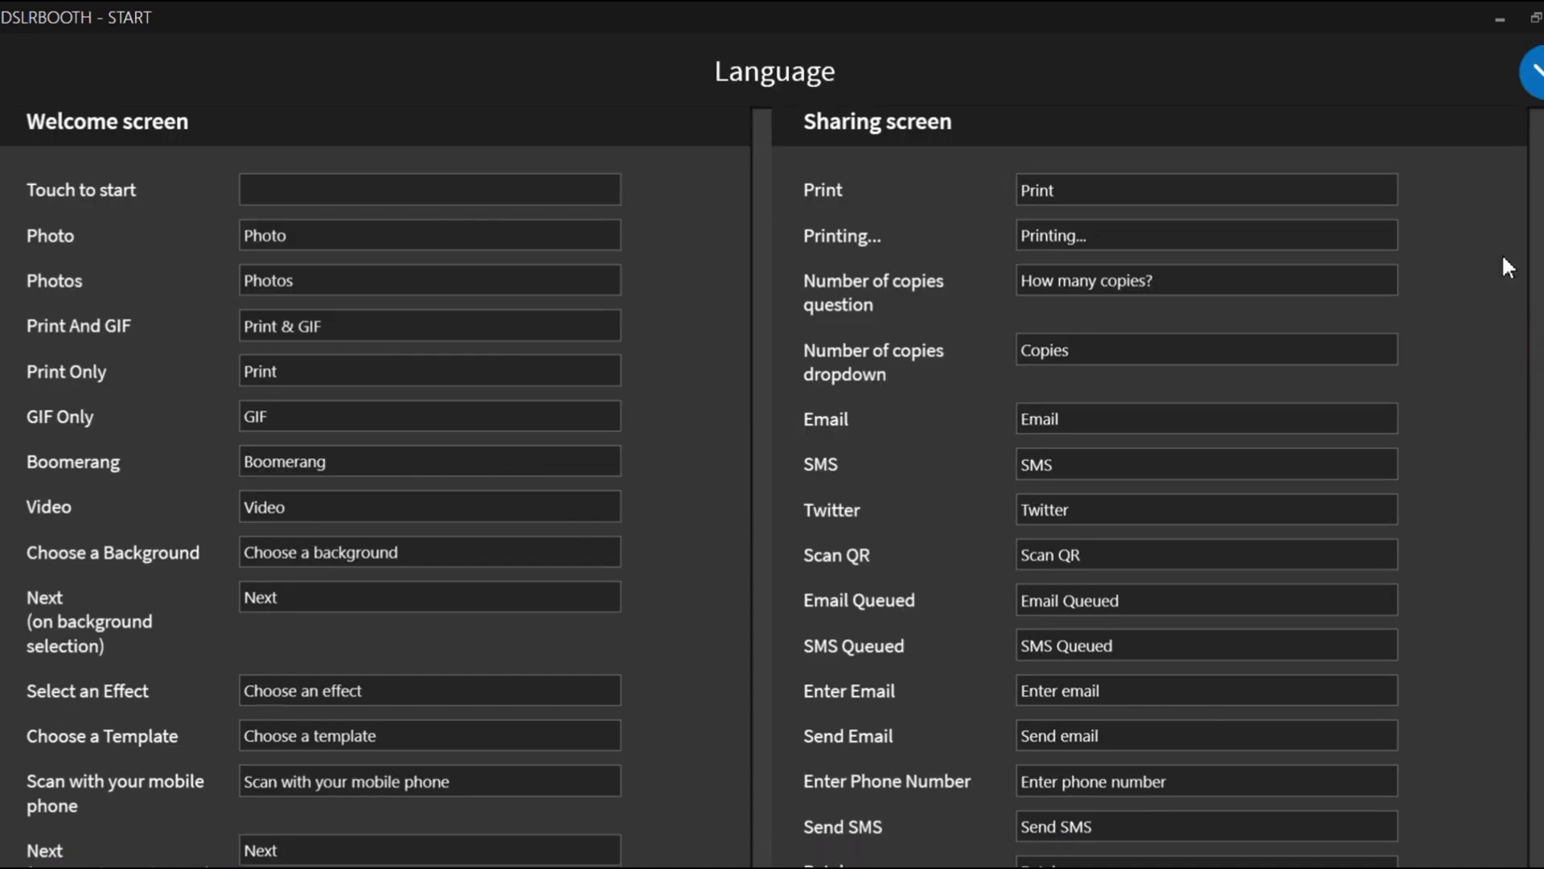
left_click(1535, 72)
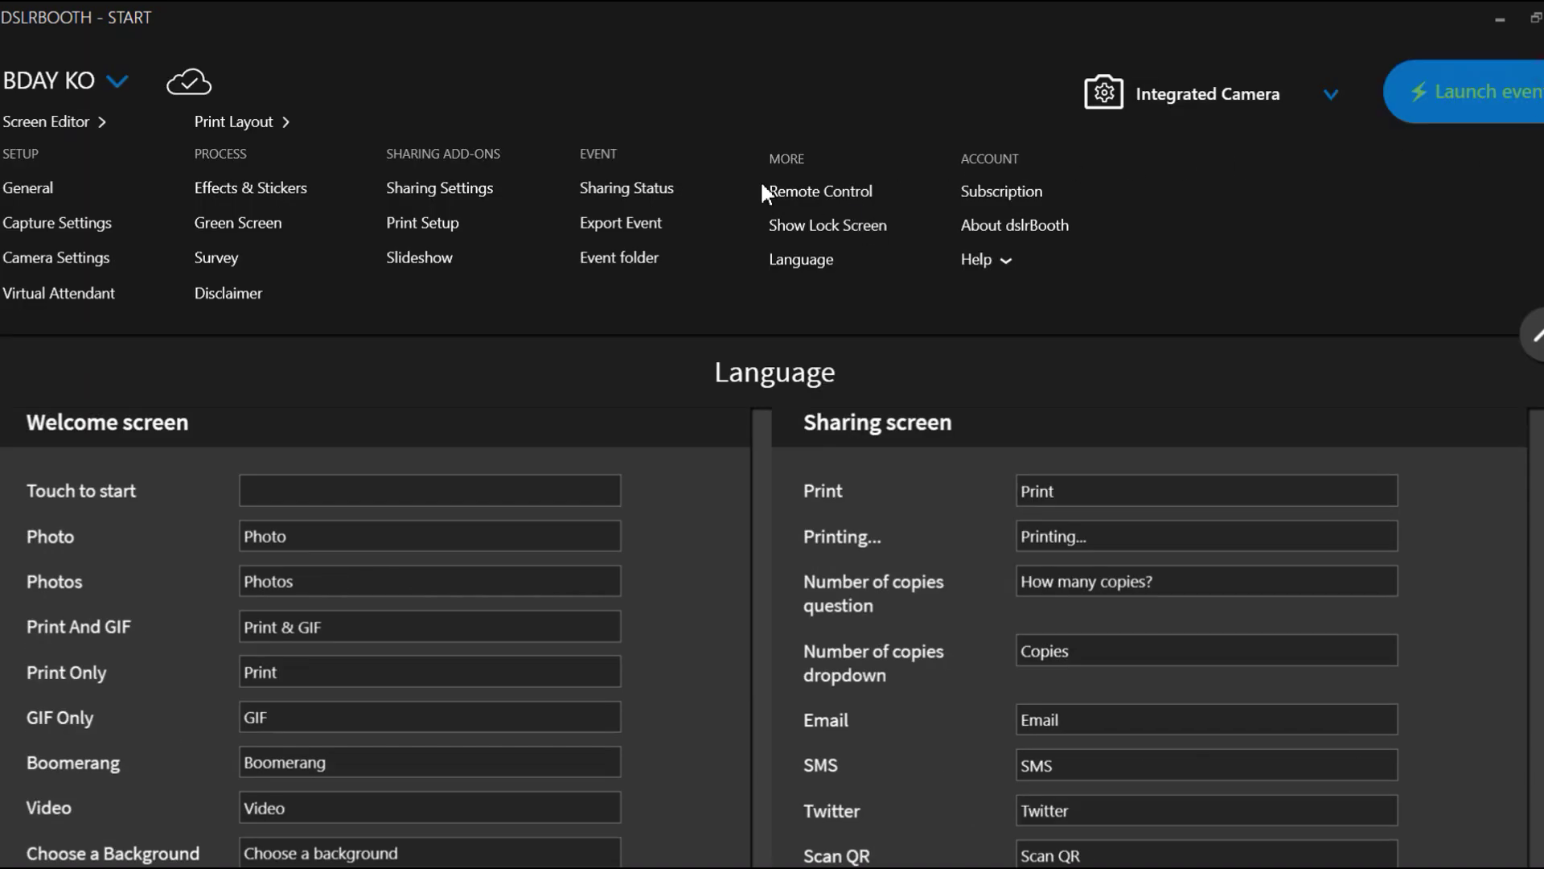
left_click(125, 76)
- Launch the BDAY KO event, run a Print photo session, finish its sharing screen and show the main settings menu
left_click(1486, 96)
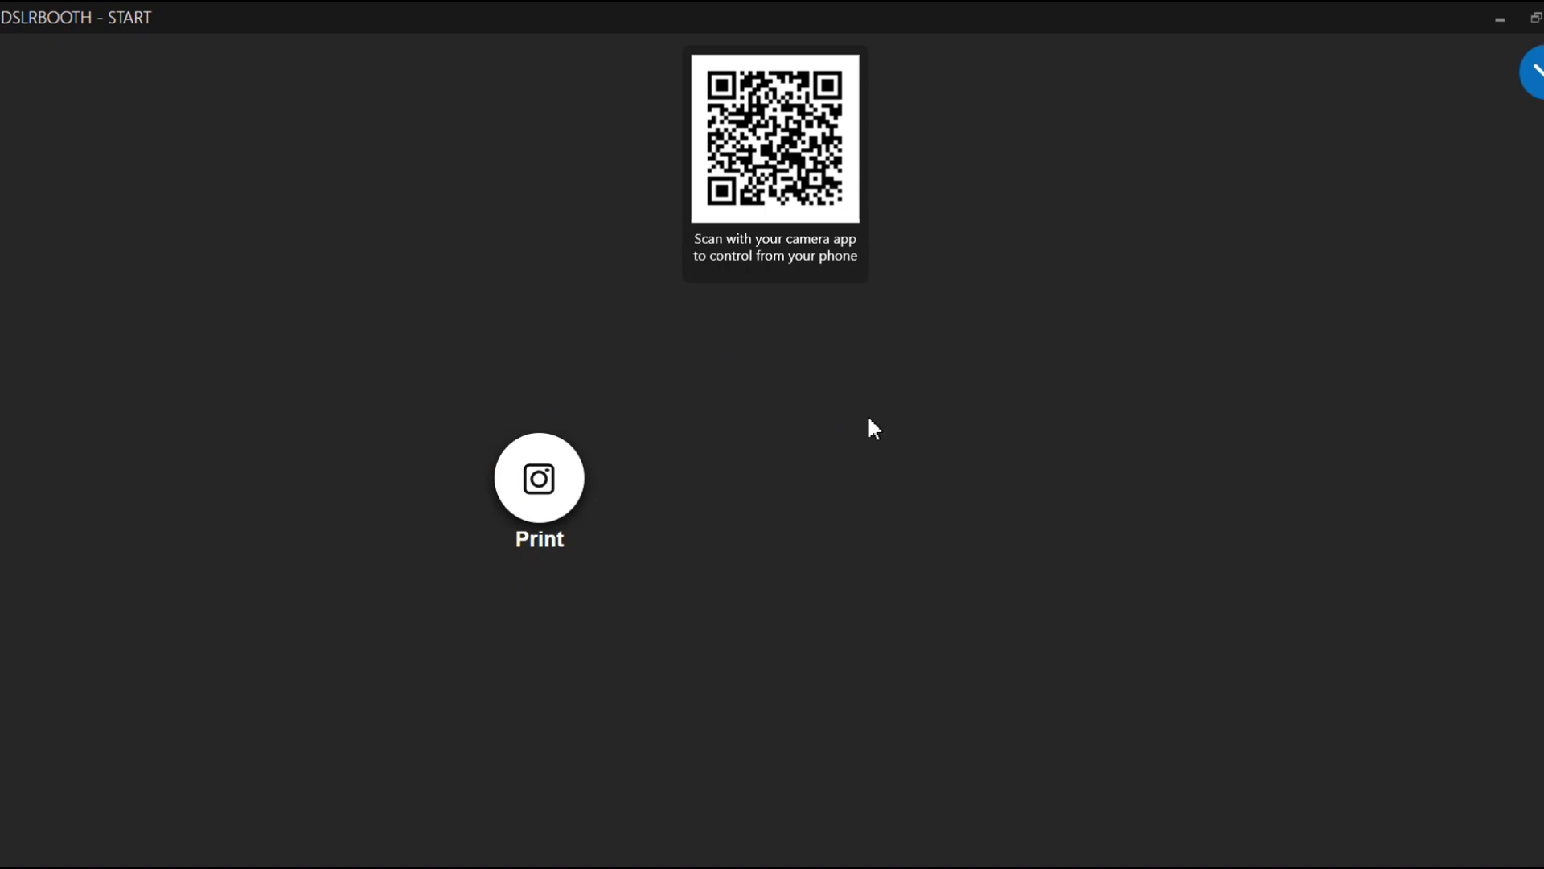
left_click(541, 499)
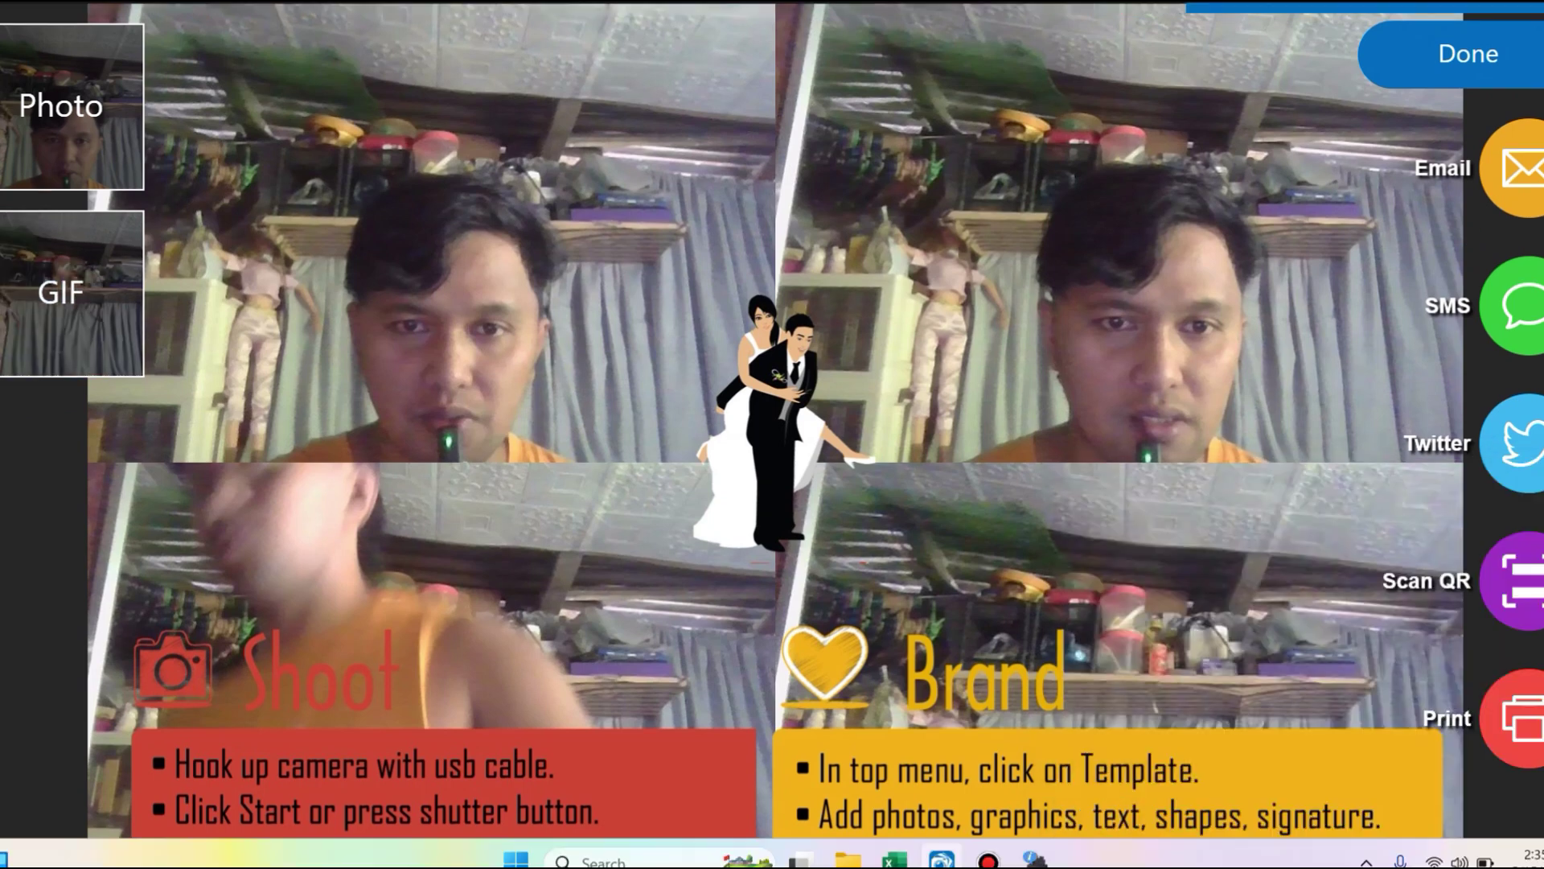
left_click(1491, 52)
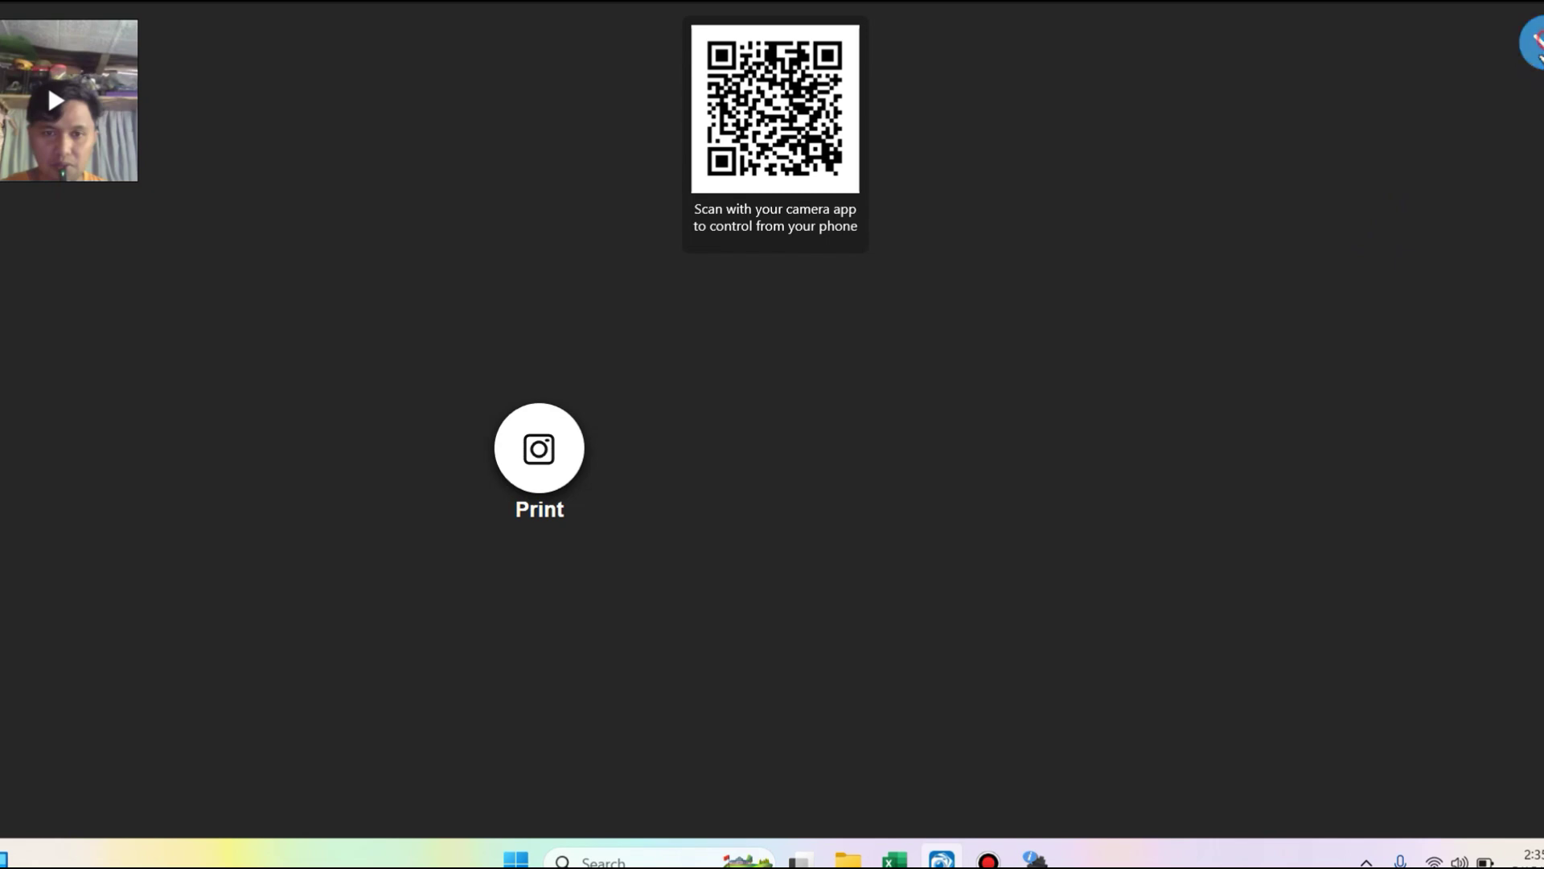
left_click(1533, 44)
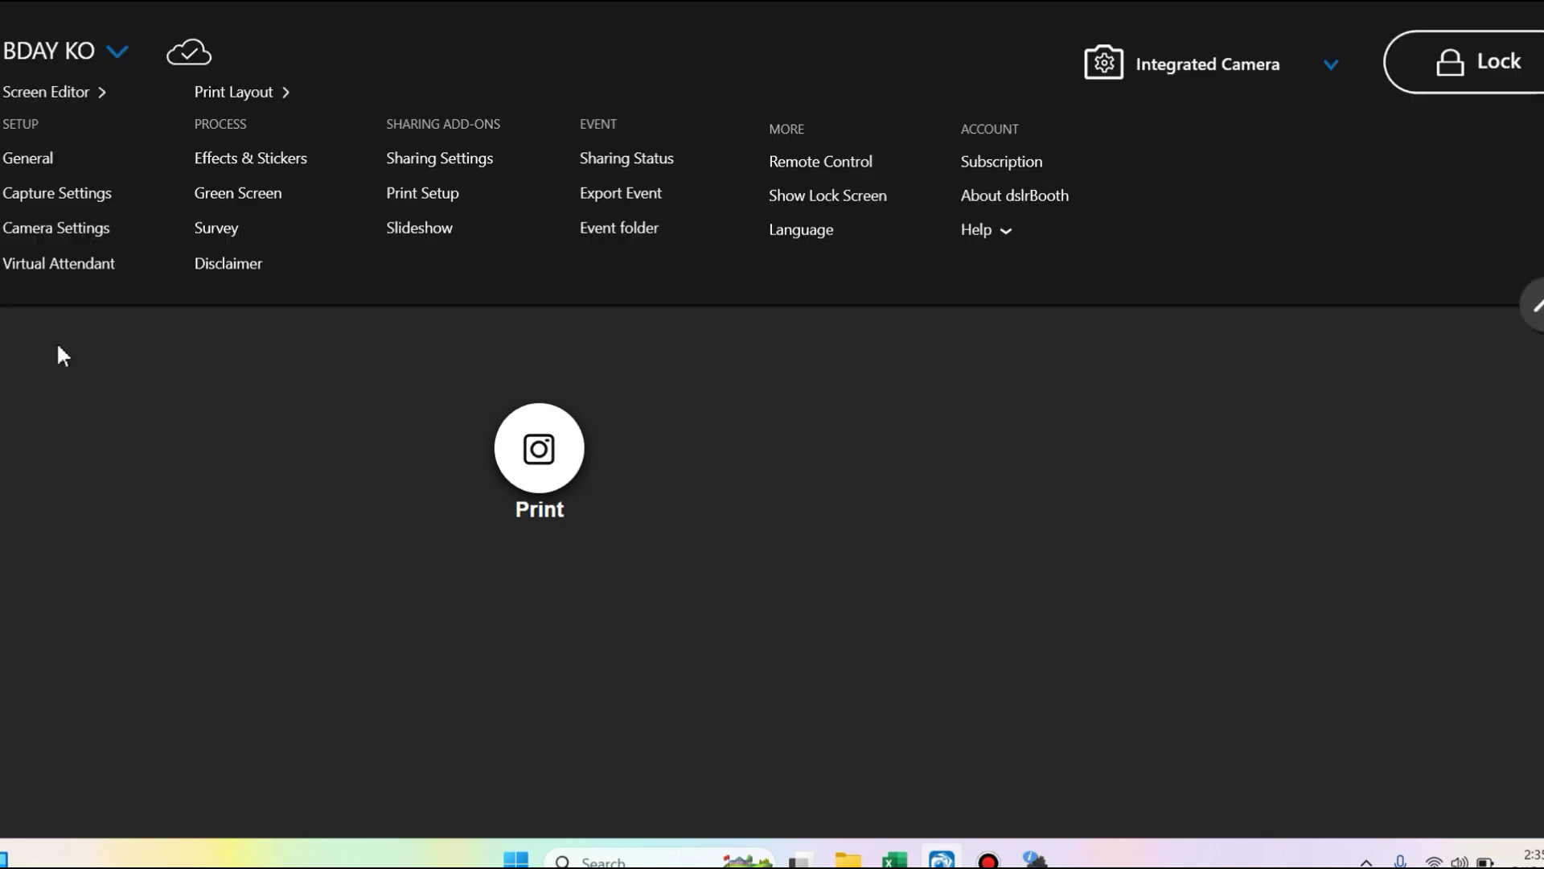